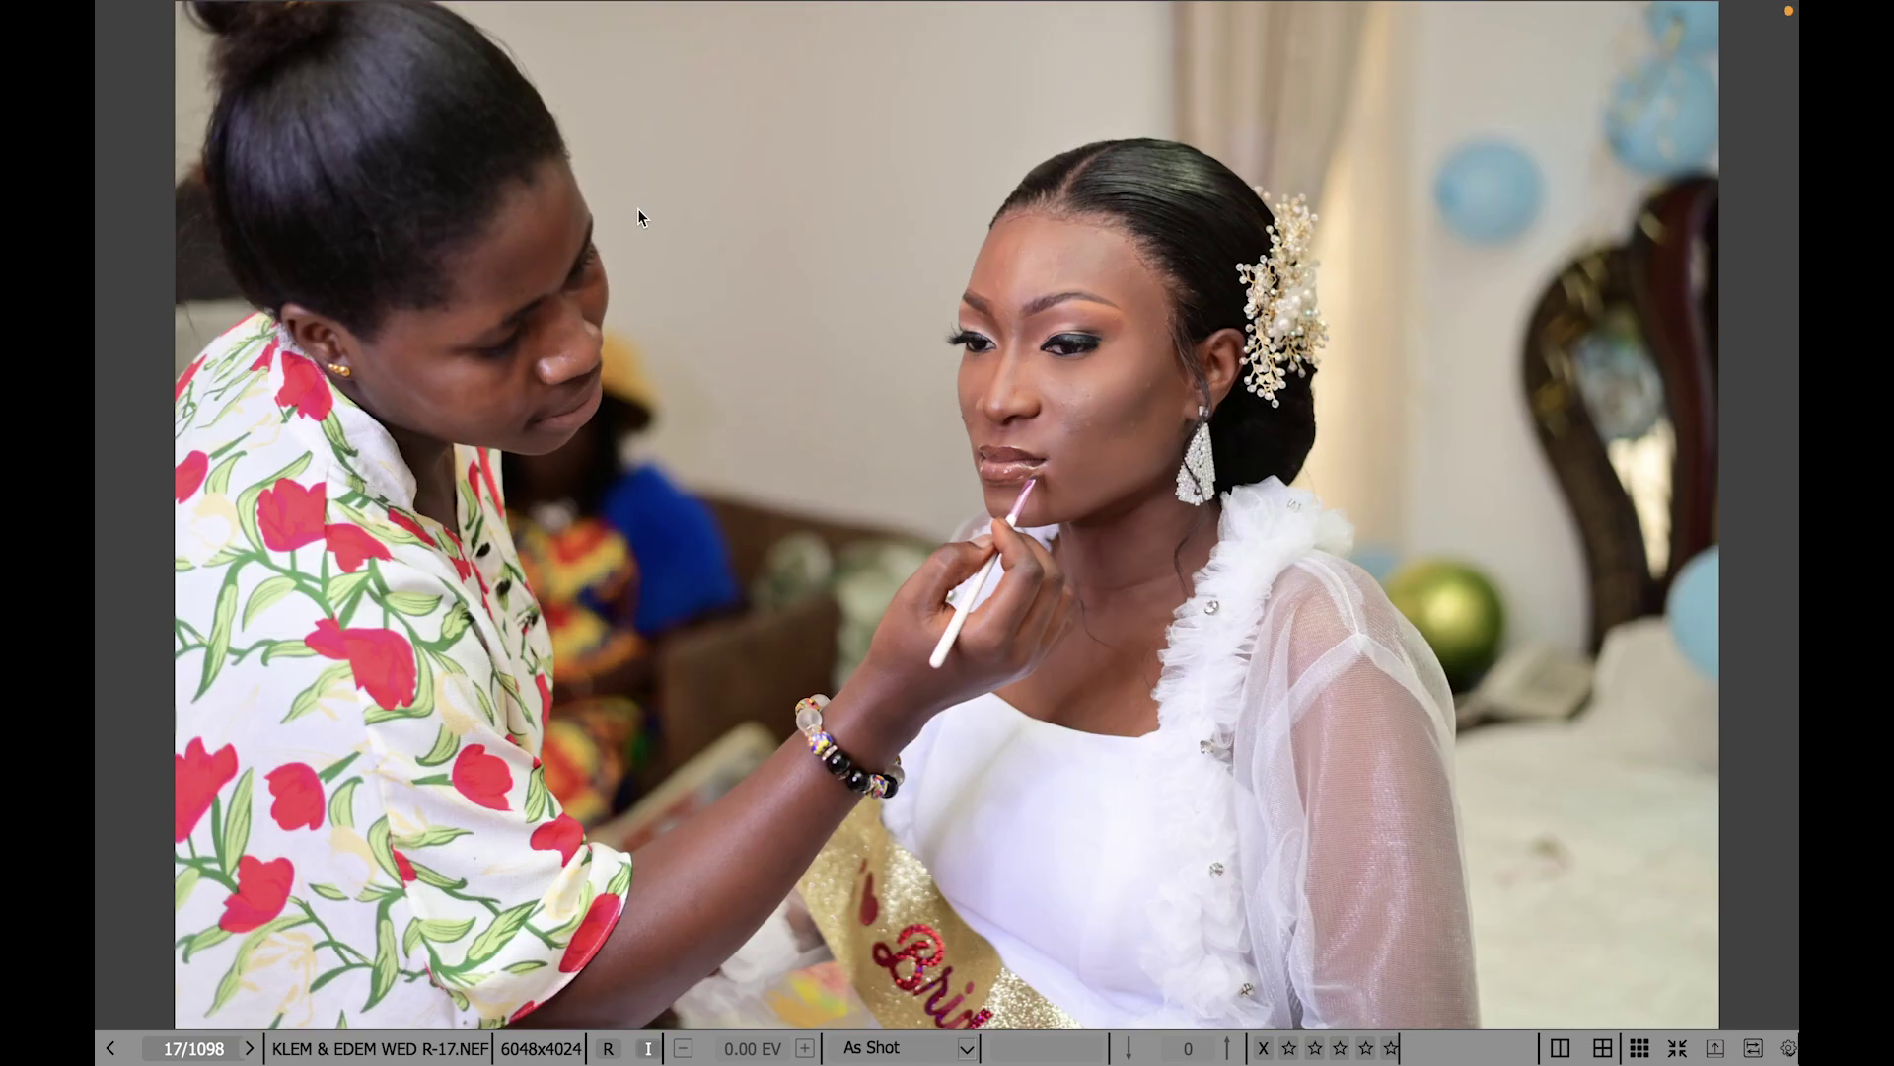
Browse forward through the wedding photos one by one in the full-screen preview
key(Right)
key(Right)
key(Right)
key(Right)
key(Right)
key(Right)
key(Right)
key(Right)
key(Right)
key(Right)
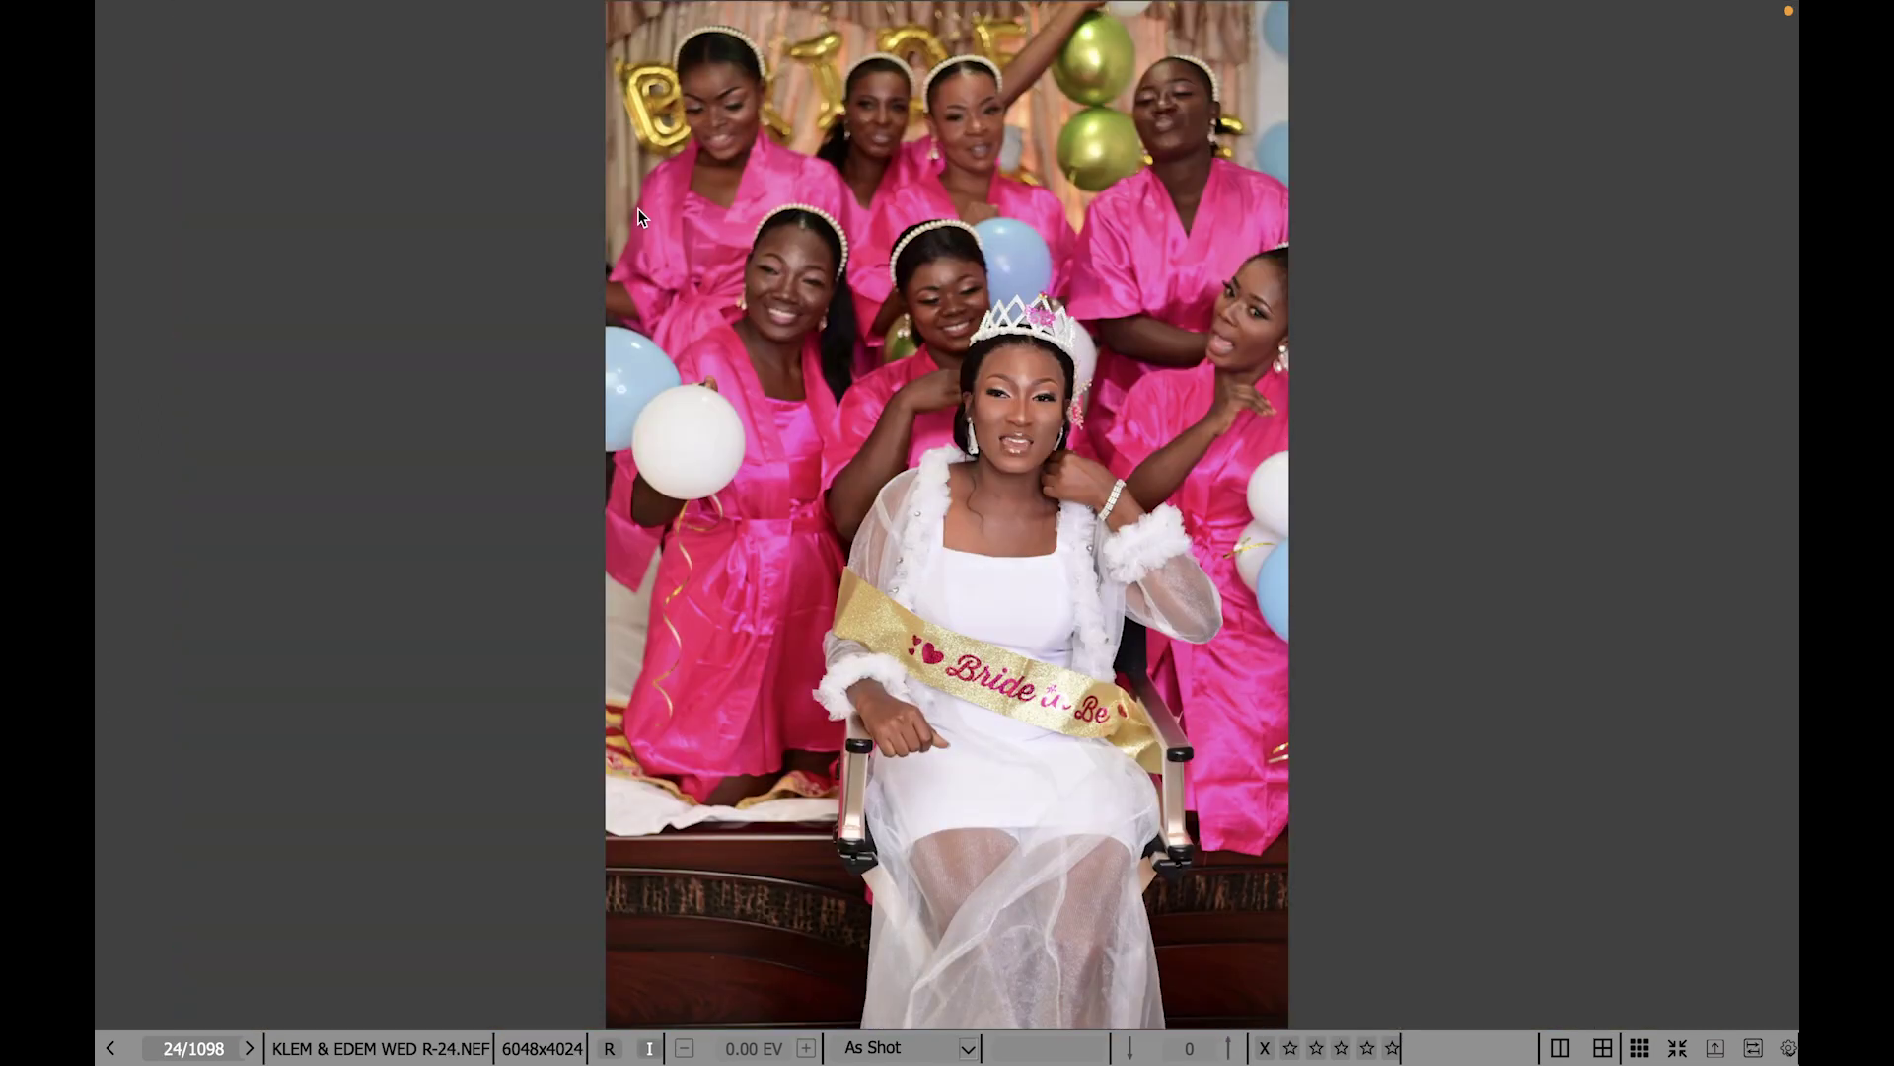
key(Right)
key(Right)
key(Right)
key(Right)
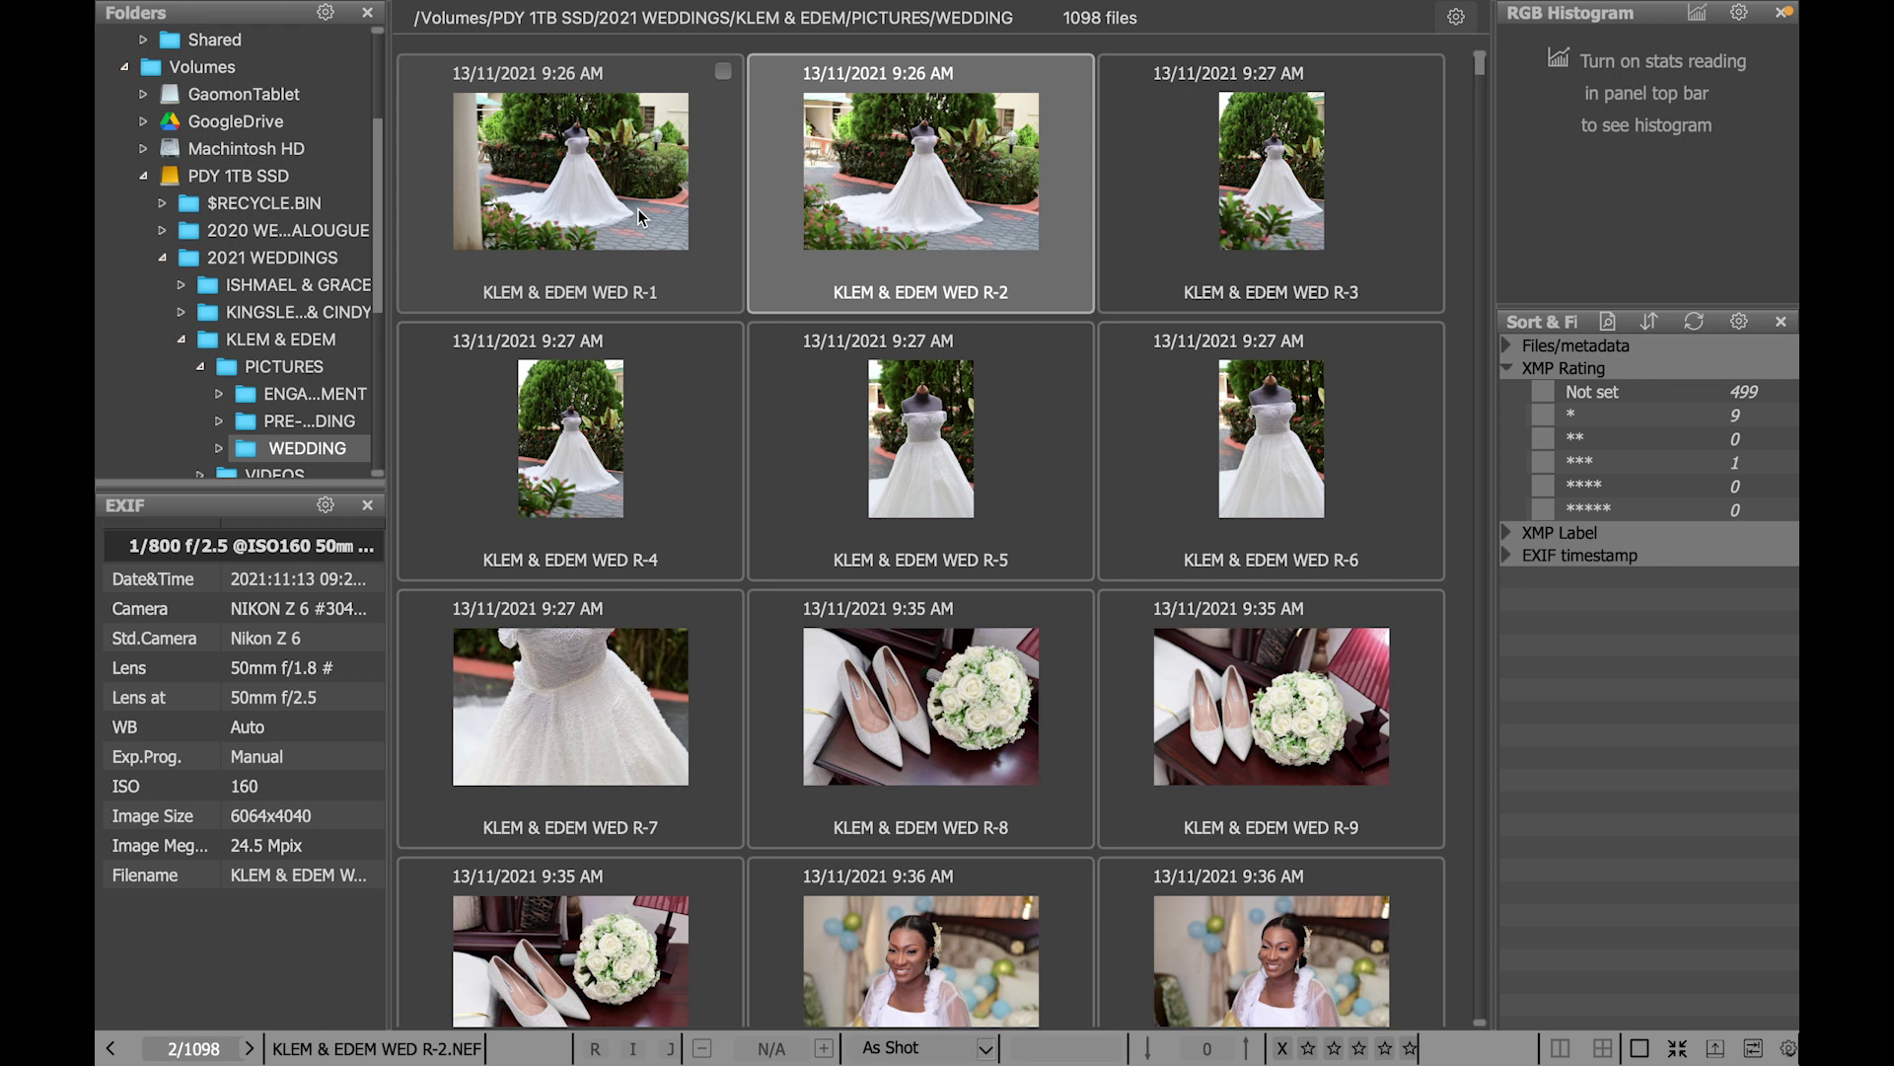
Open the first wedding dress photo in single view and rate it one star
click(637, 209)
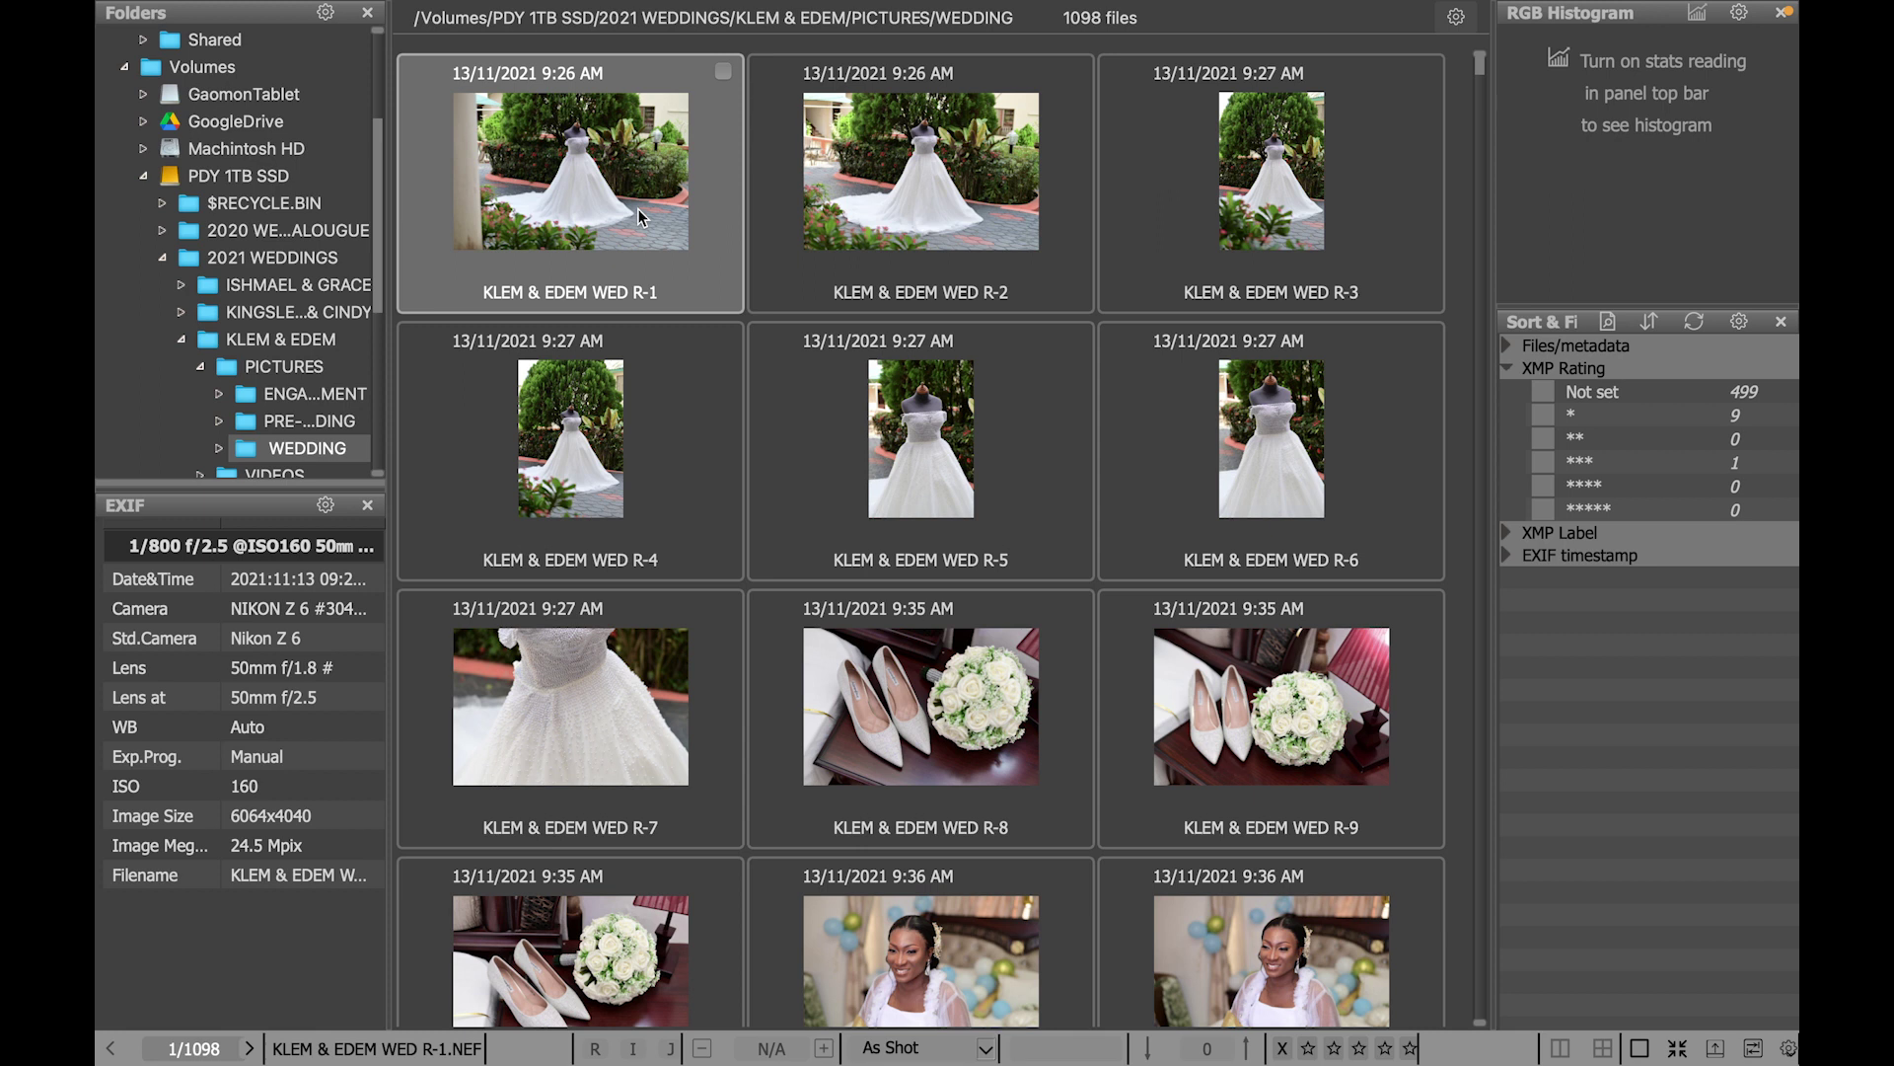
key(Right)
key(Down)
key(Left)
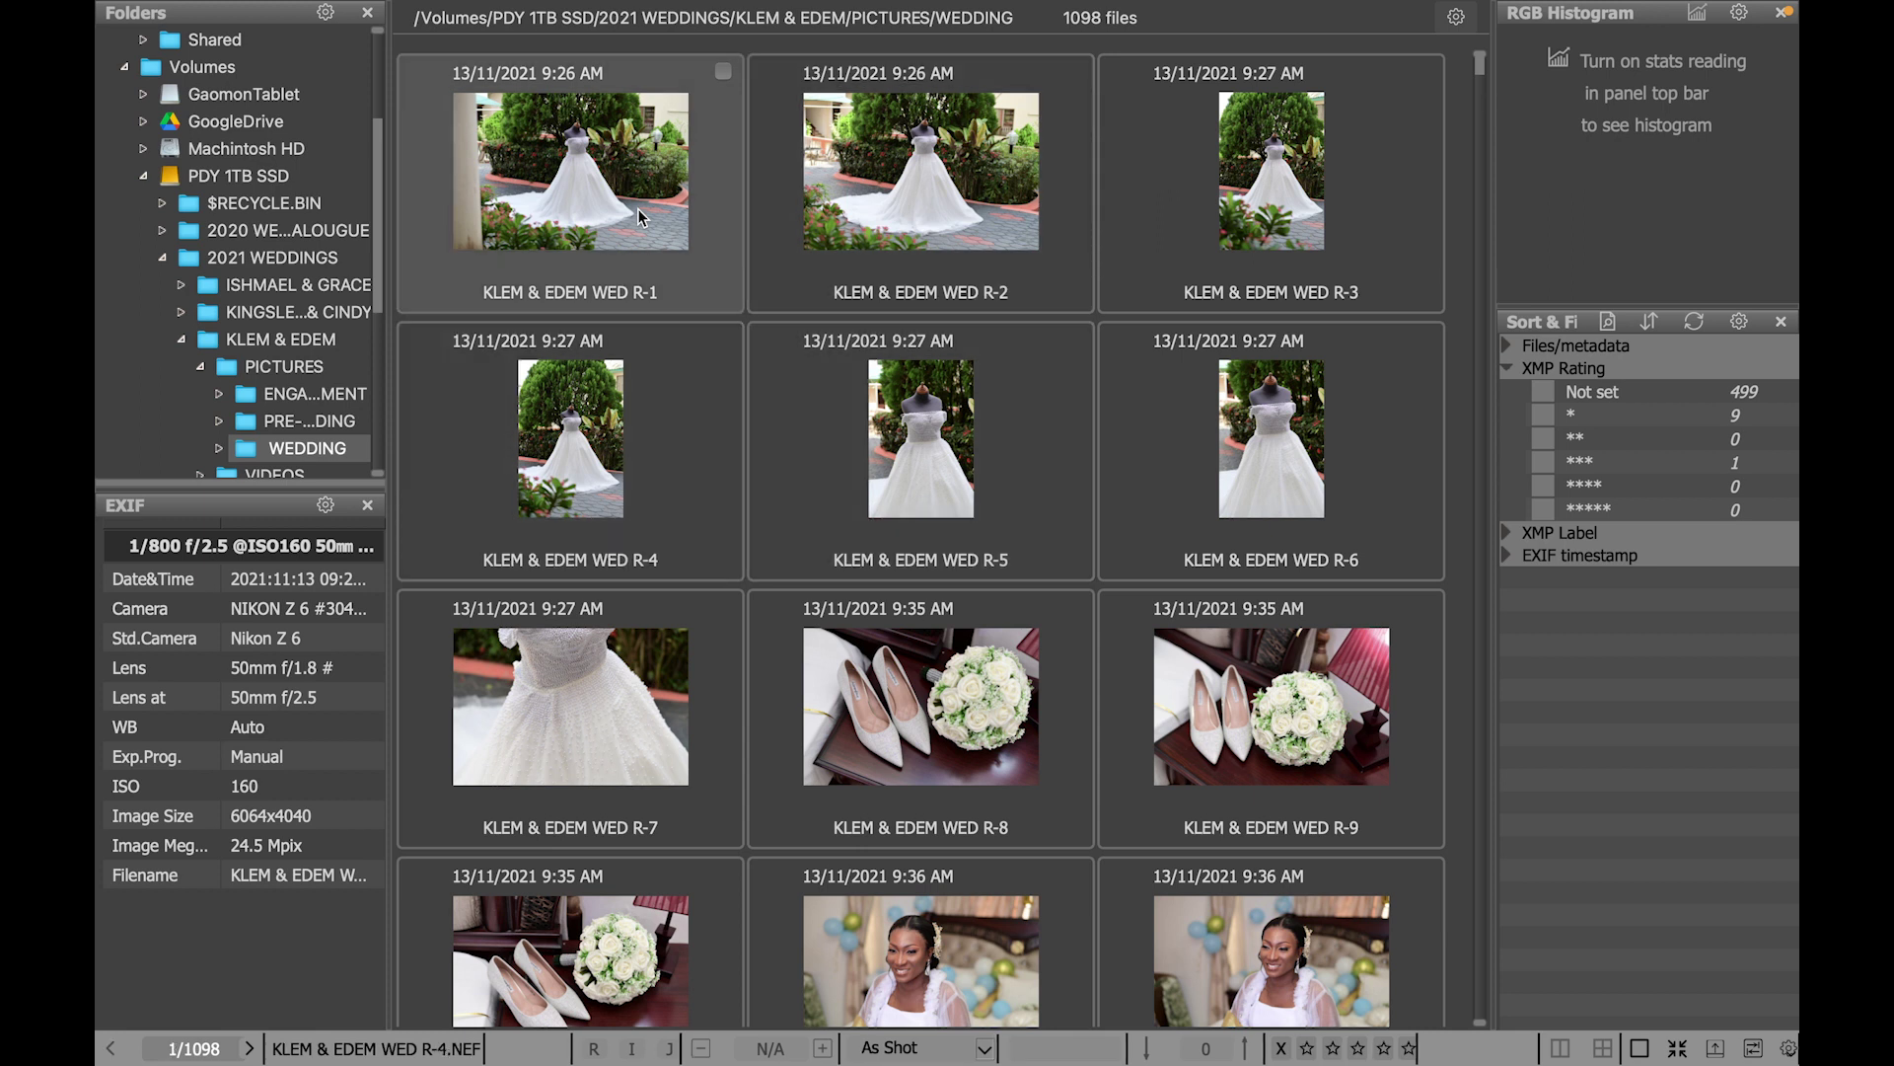
key(Up)
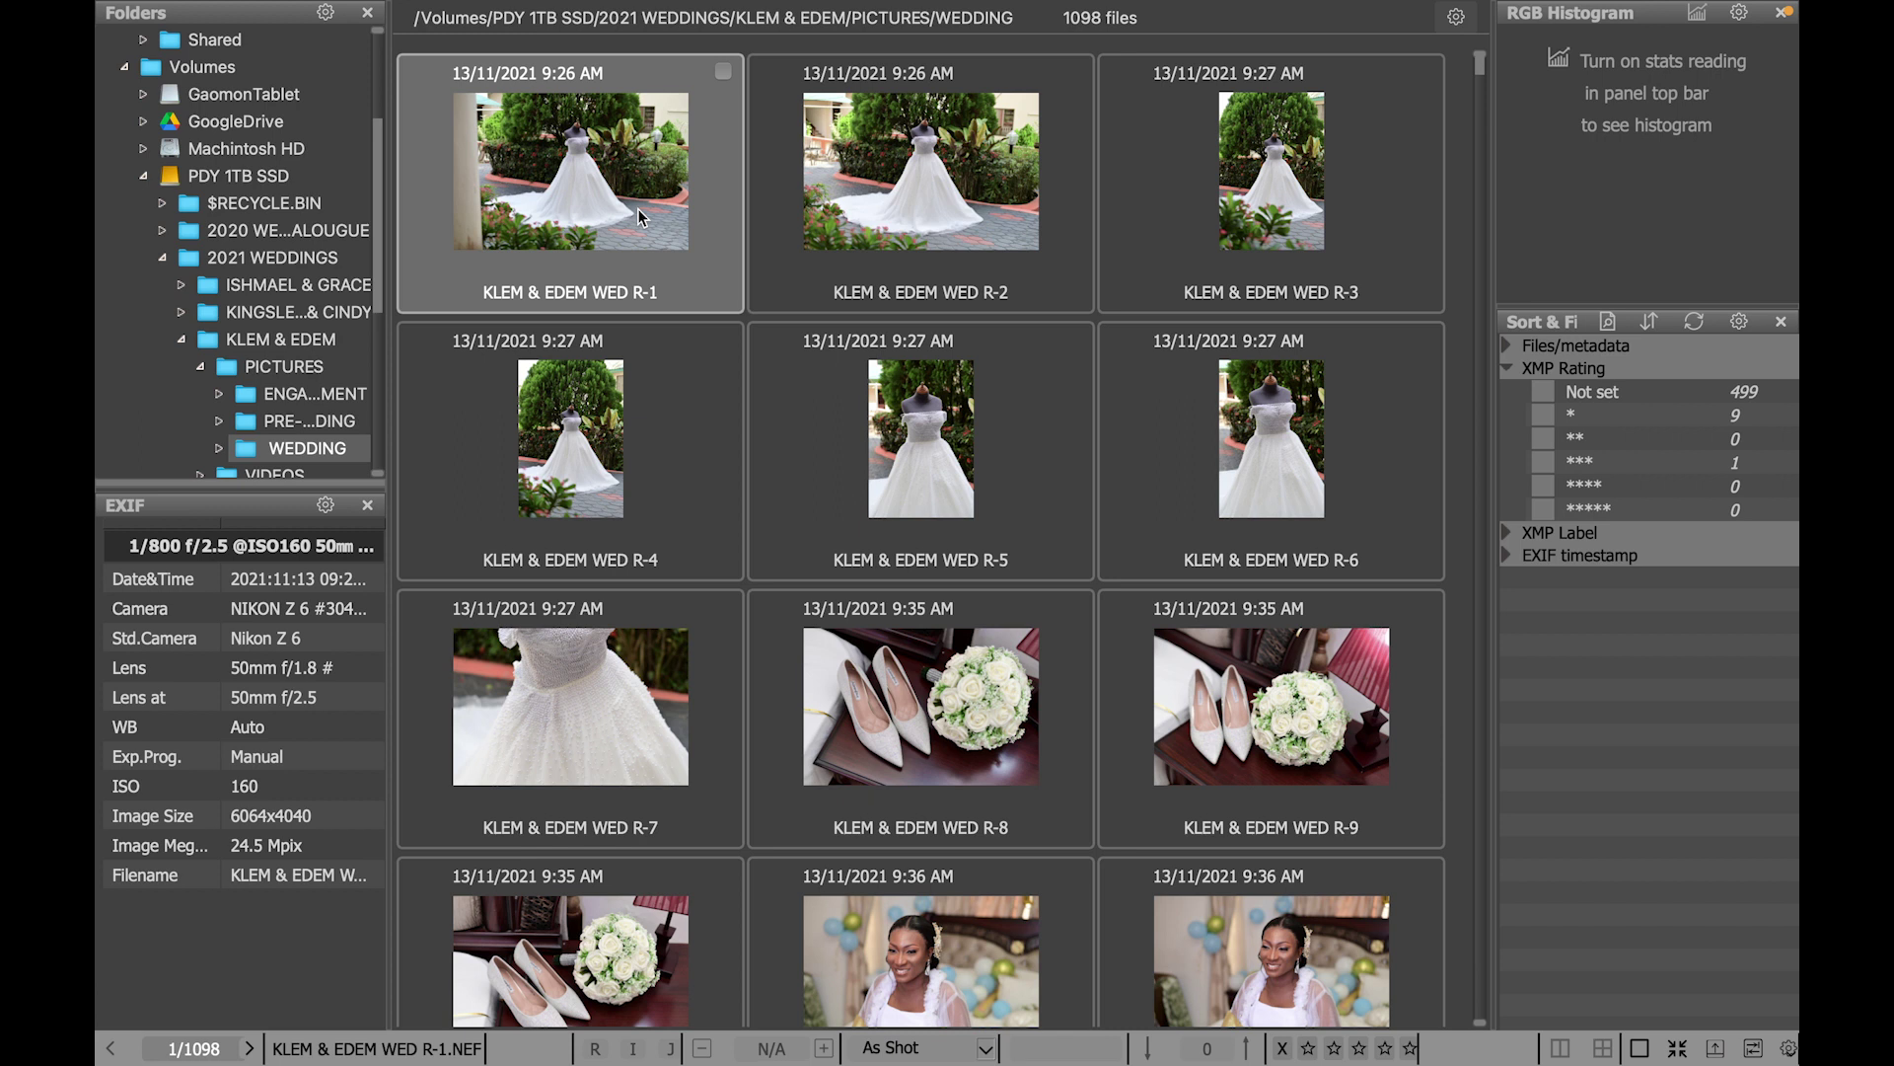
double_click(638, 209)
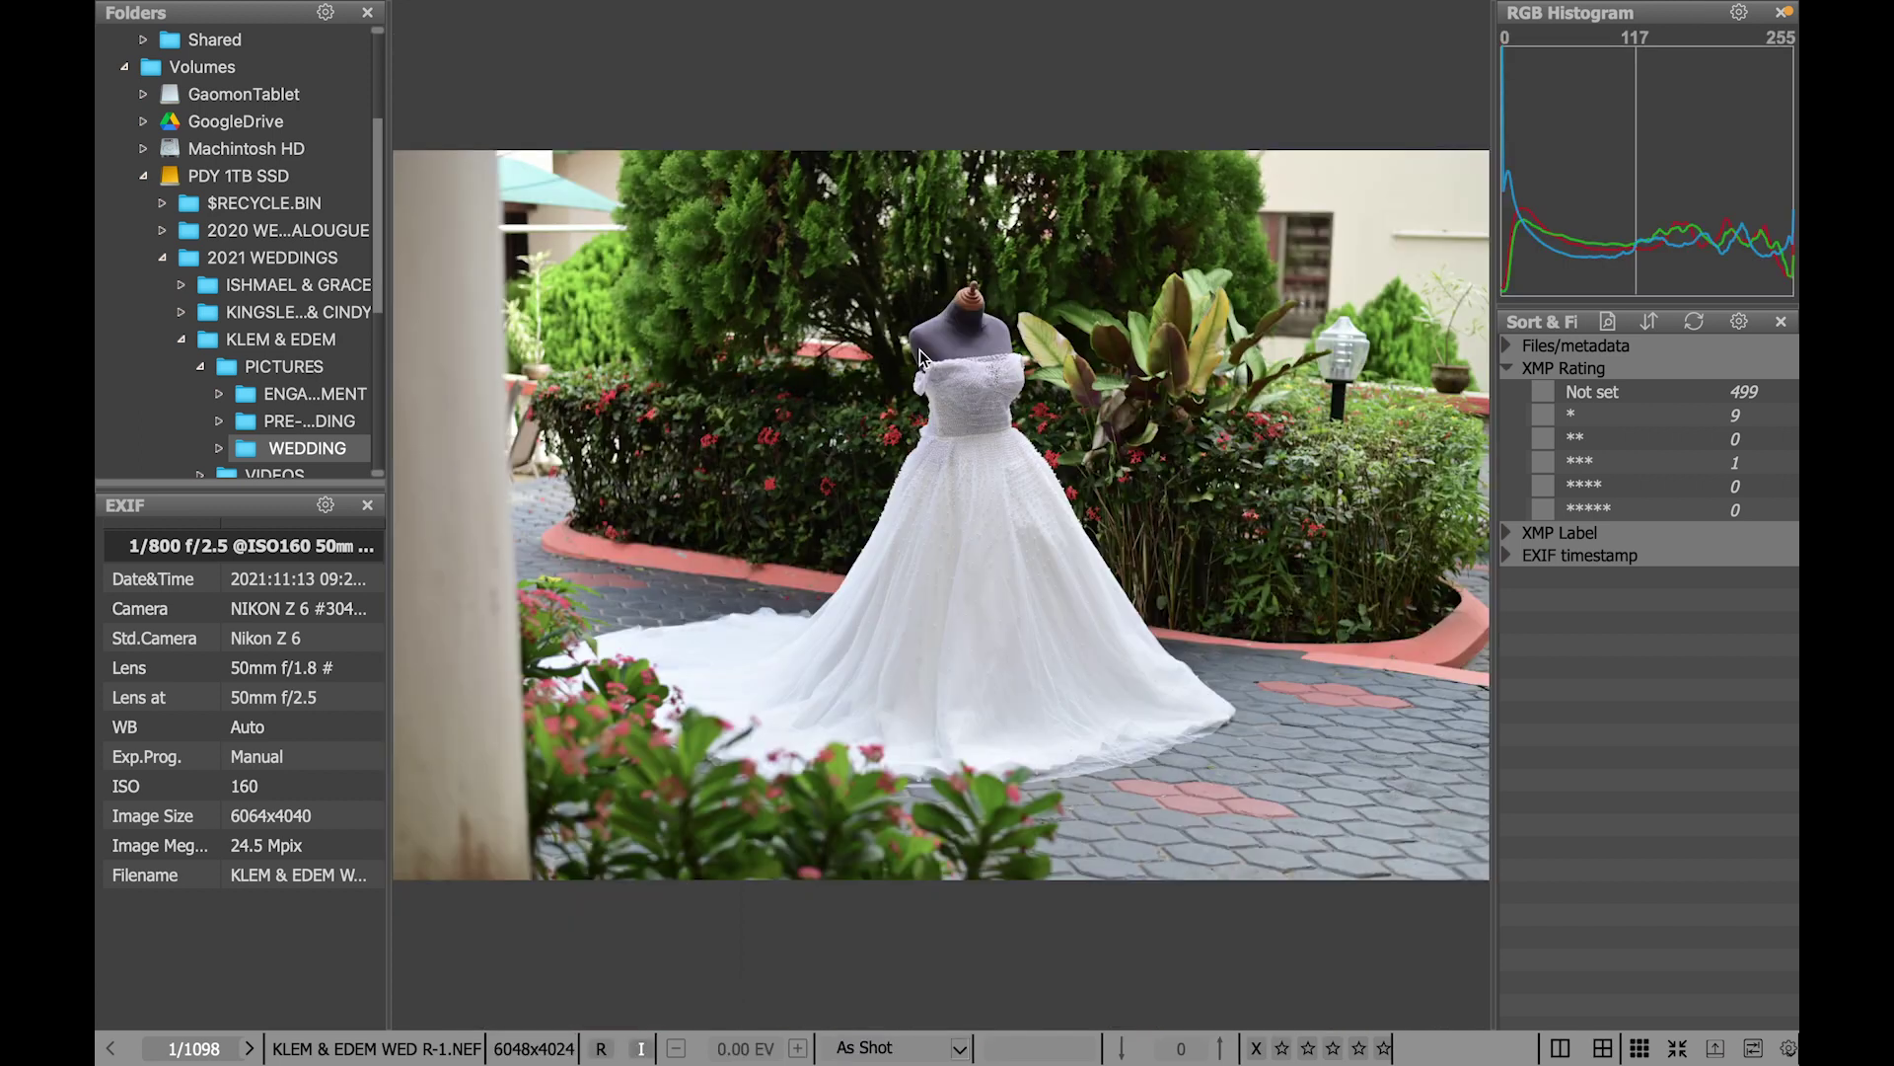
key(Tab)
key(Tab)
key(1)
Review the following wedding photos in single view, going forward past the makeup shots and back to photo 11
key(Right)
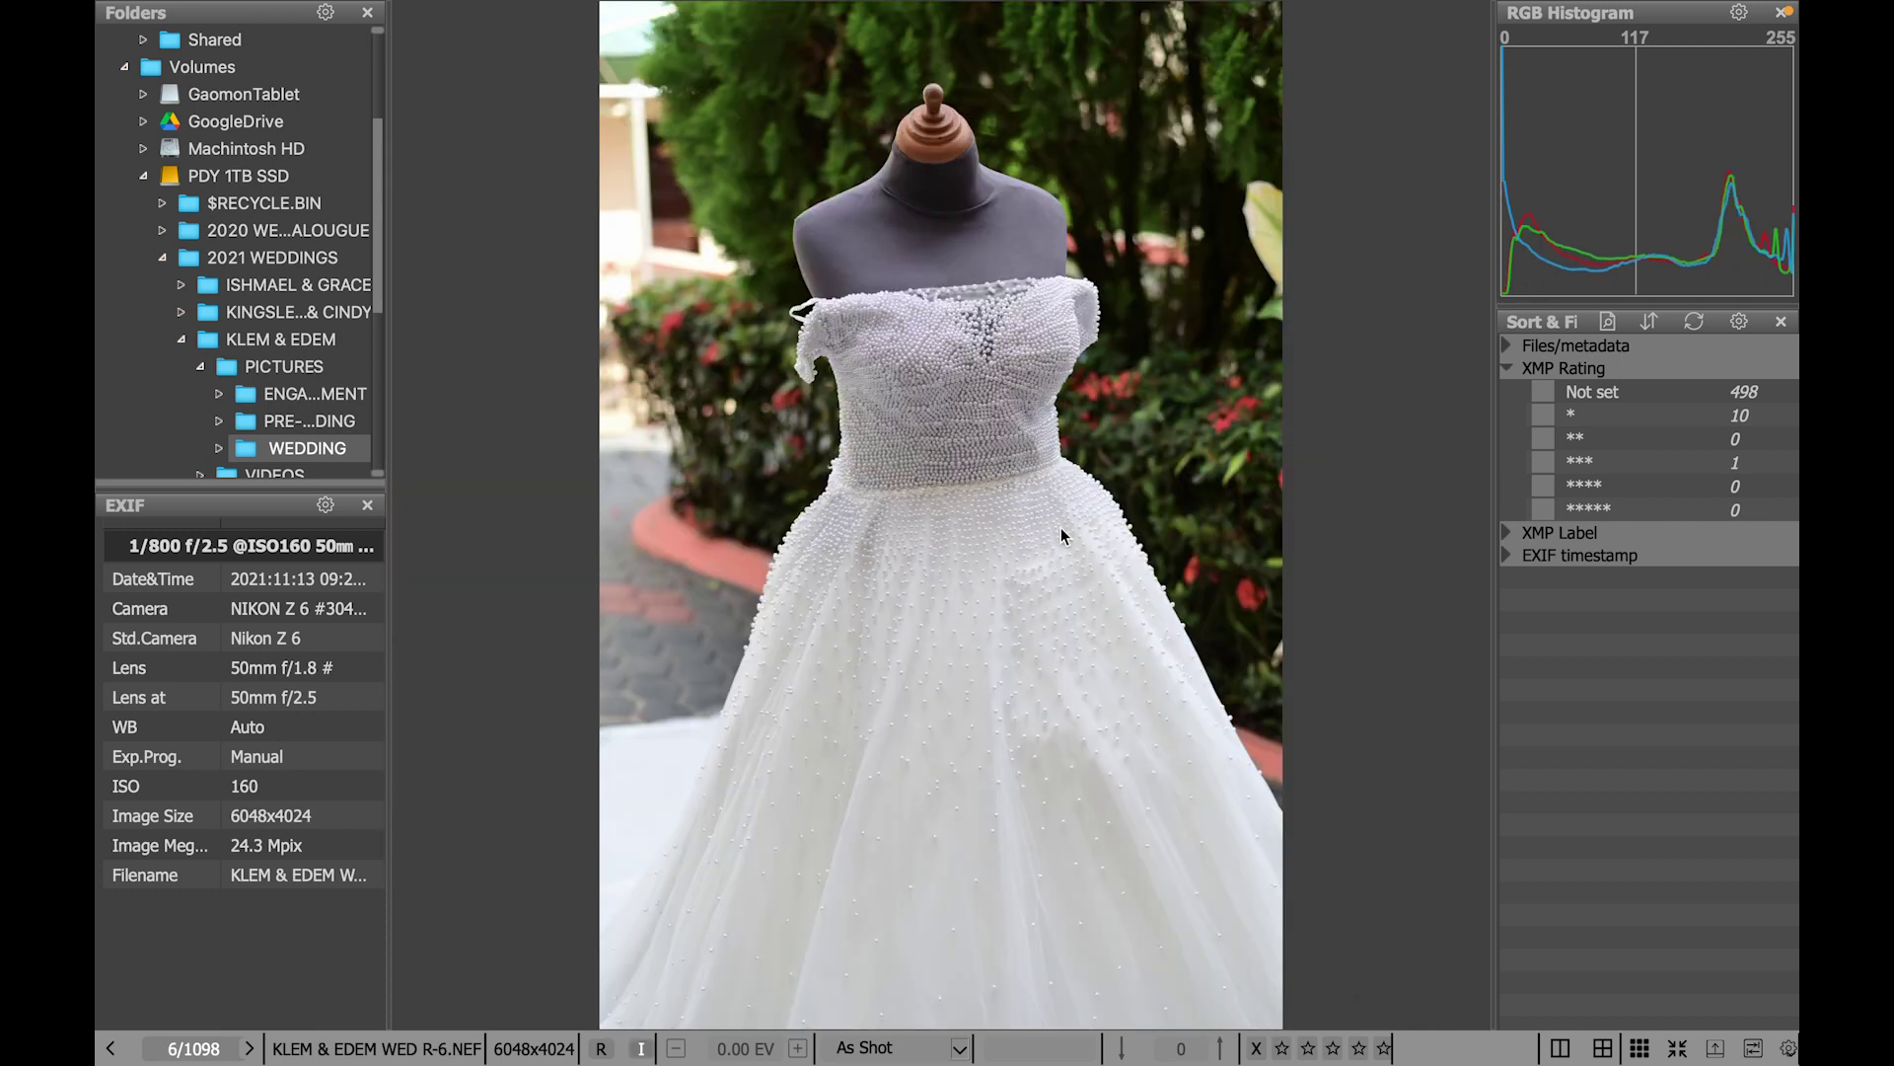
key(Right)
key(Right)
key(Right)
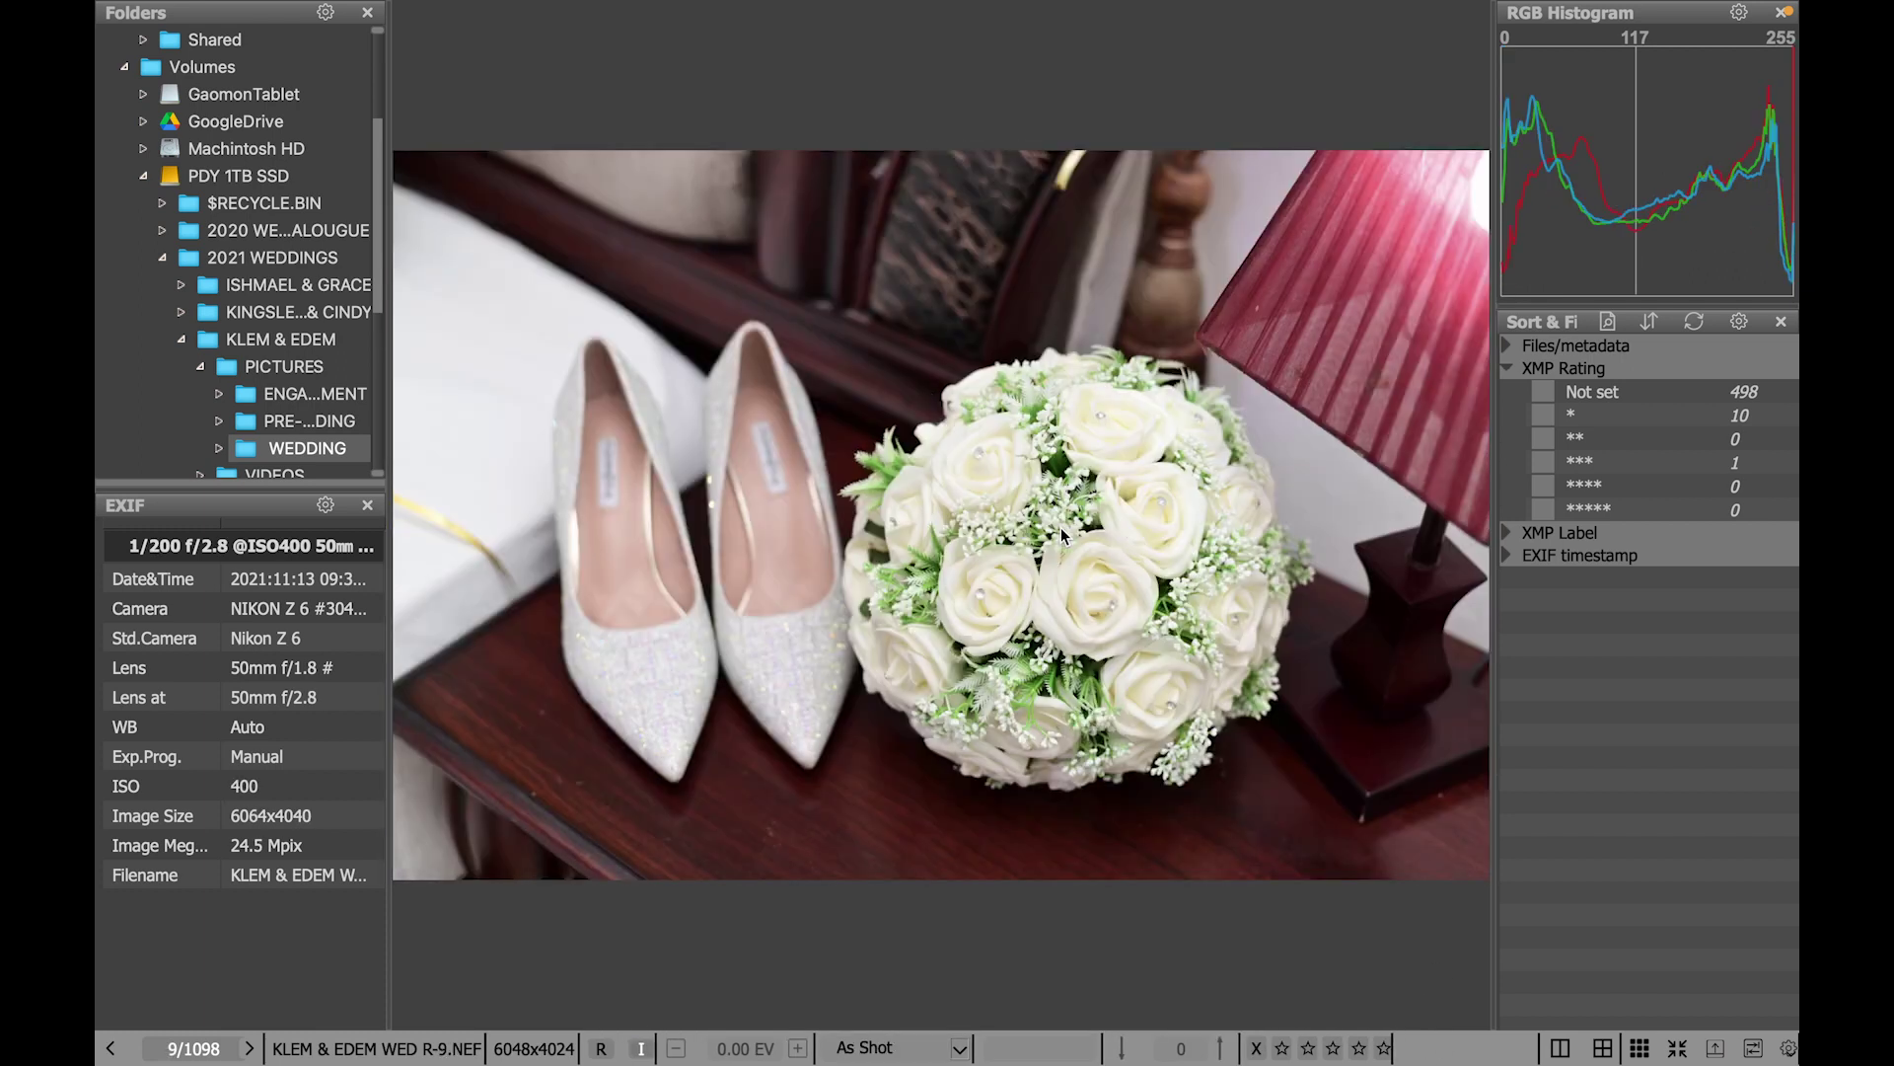
key(Right)
key(Right)
key(Right)
key(Right)
key(Right)
key(Right)
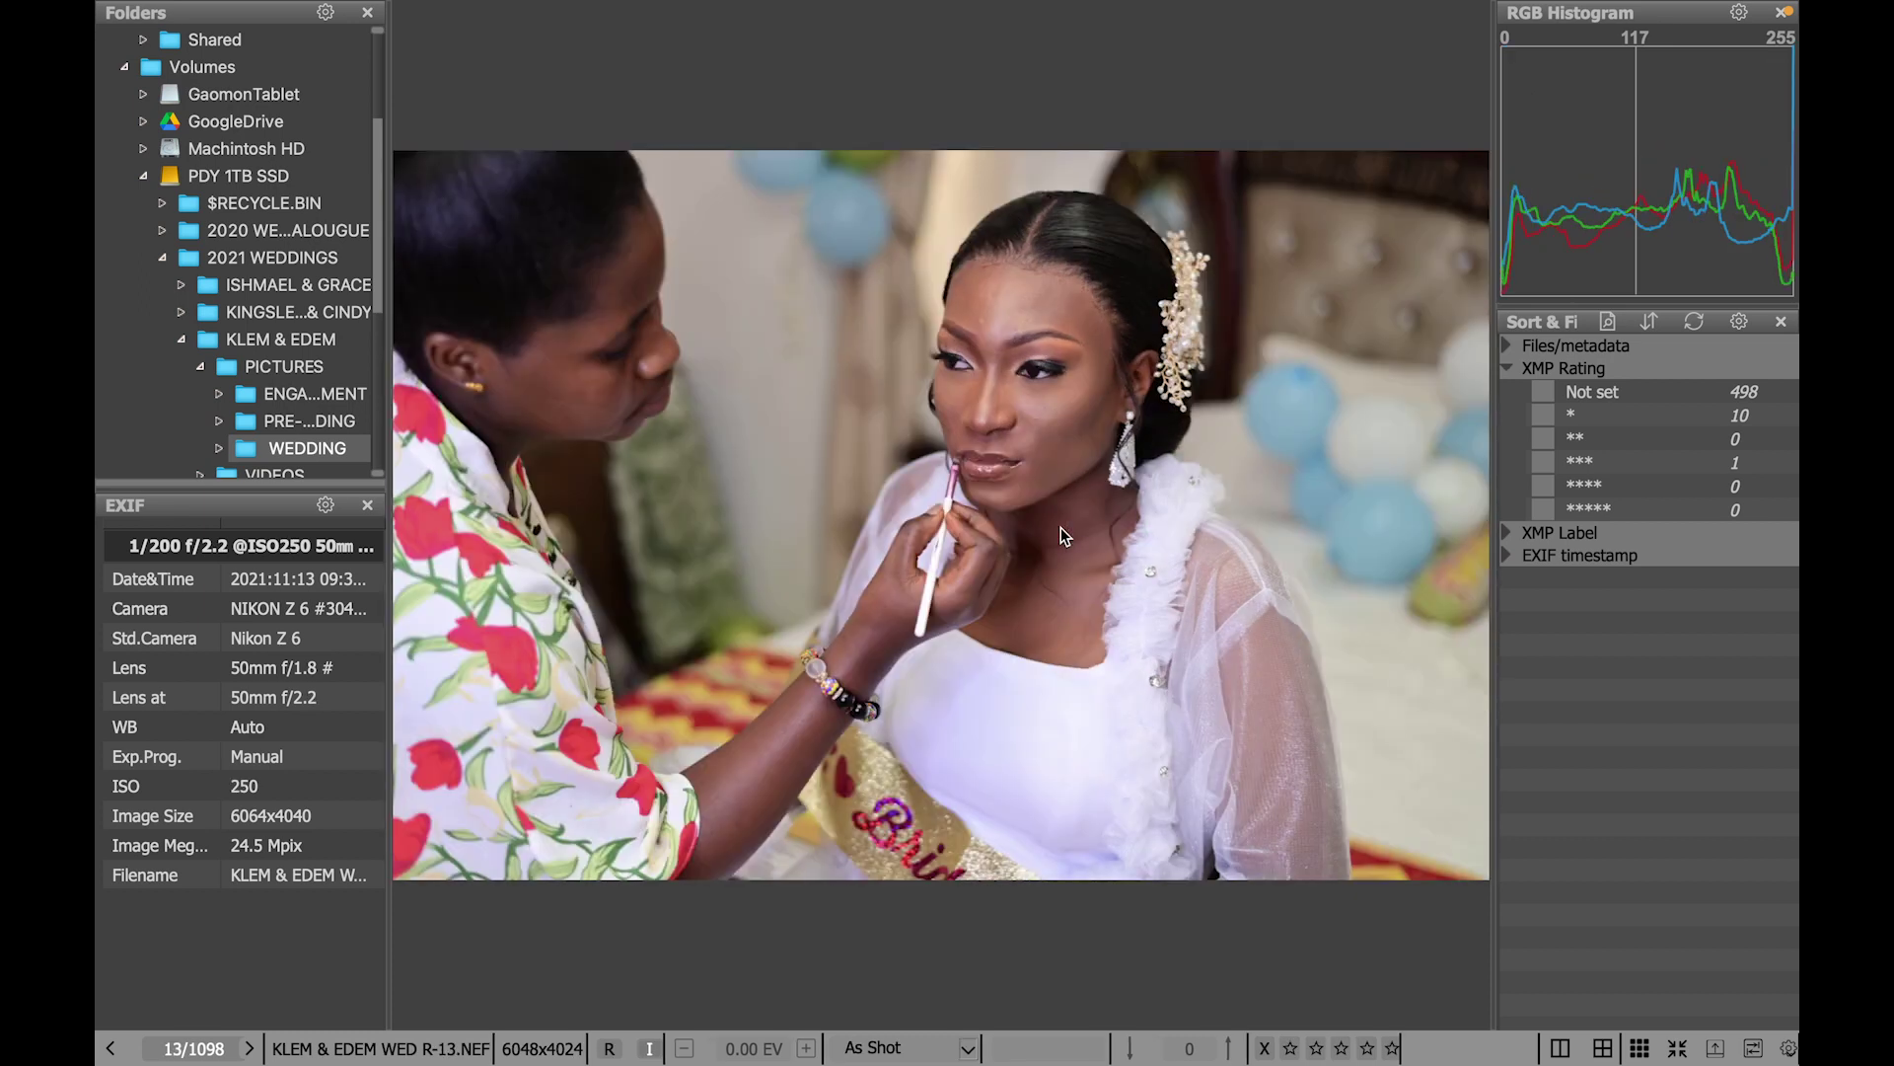
key(Right)
key(Right)
key(Left)
key(Left)
key(Left)
key(Left)
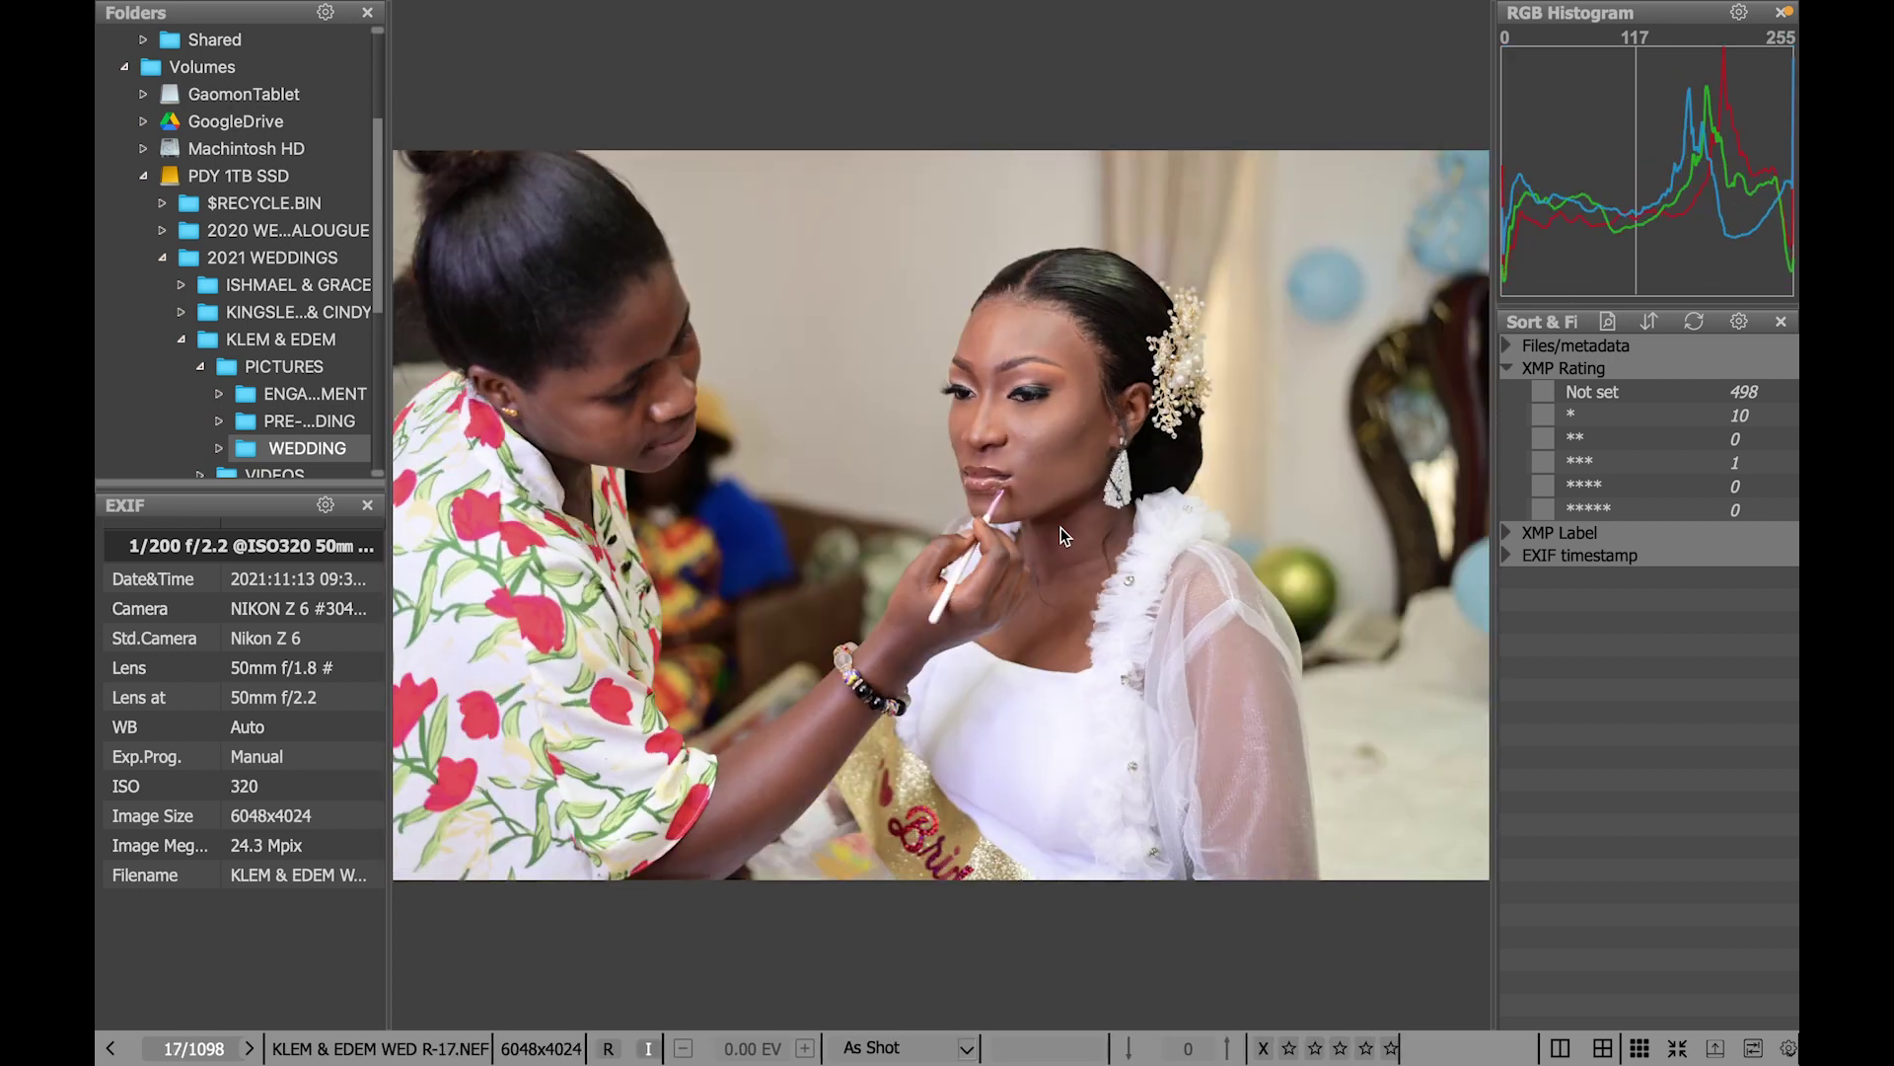
key(Left)
key(Left)
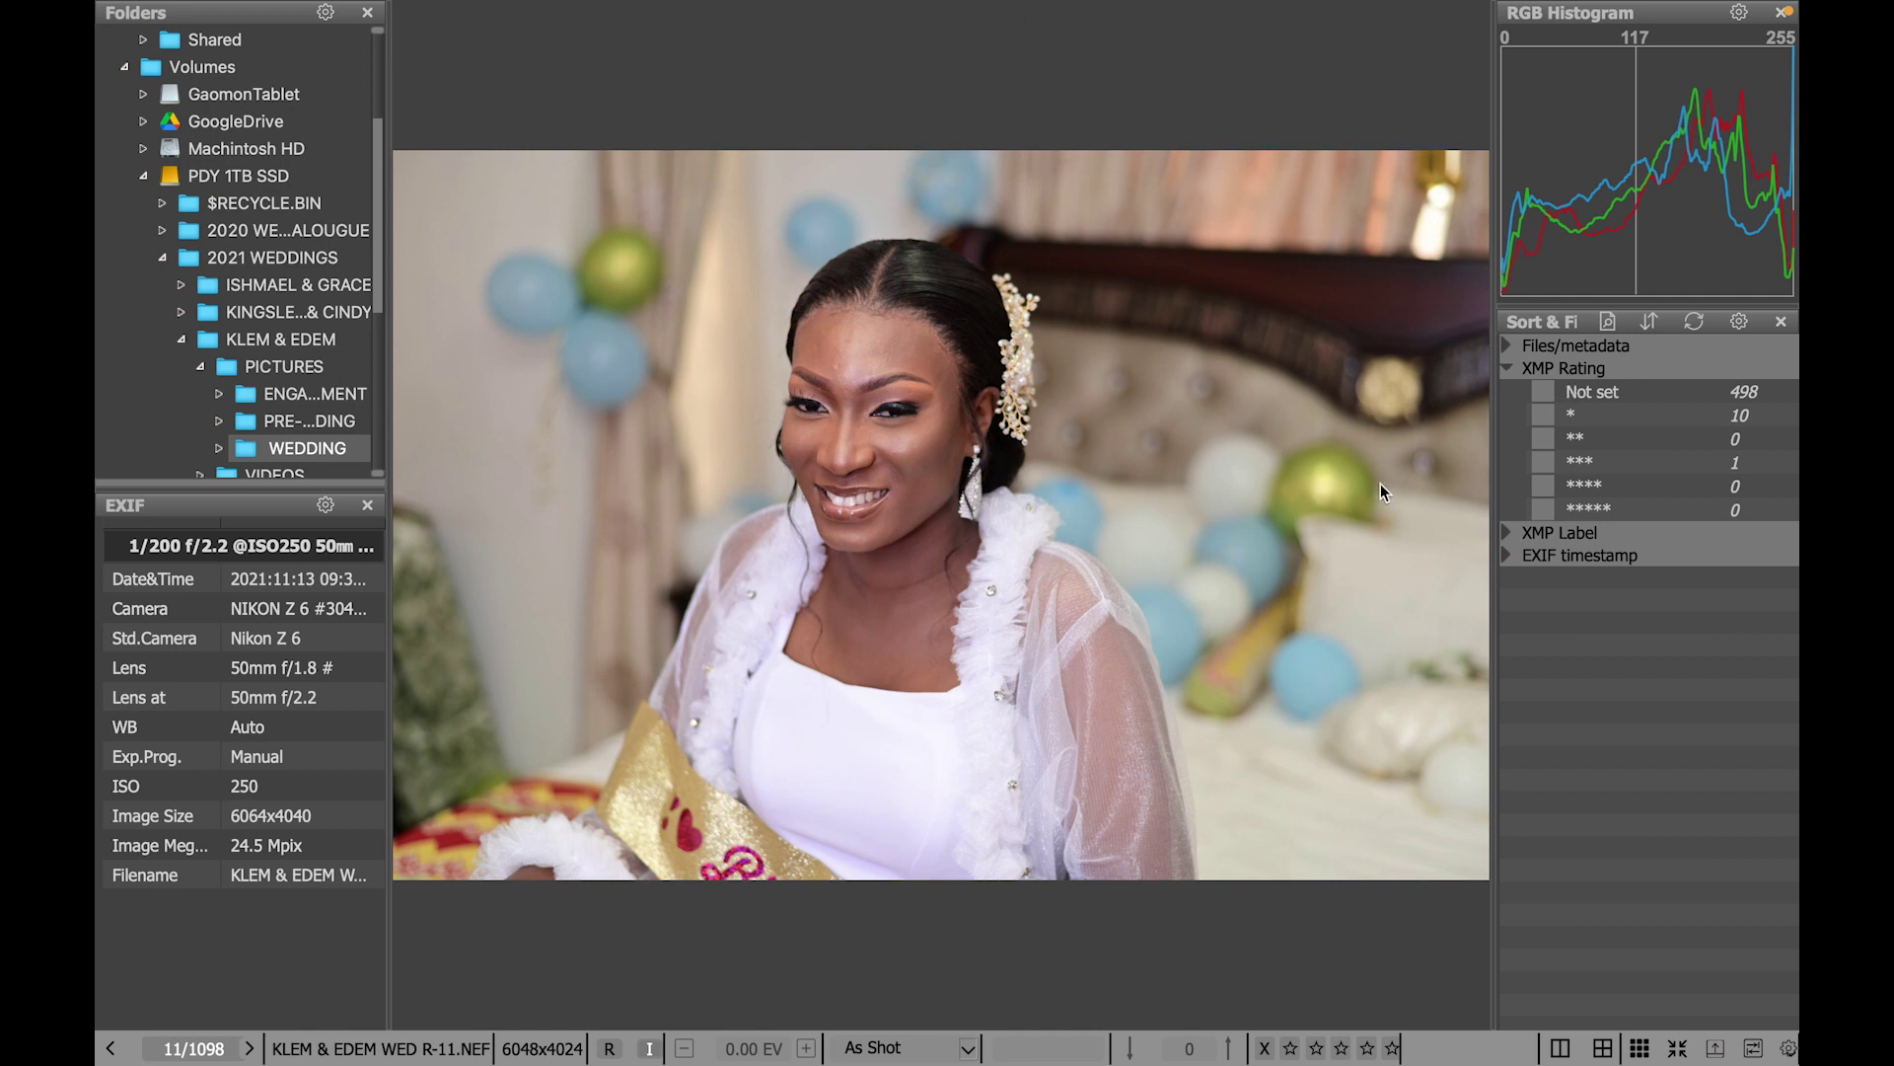
Filter the WEDDING folder to one-star photos and show them in the thumbnail grid
click(1550, 414)
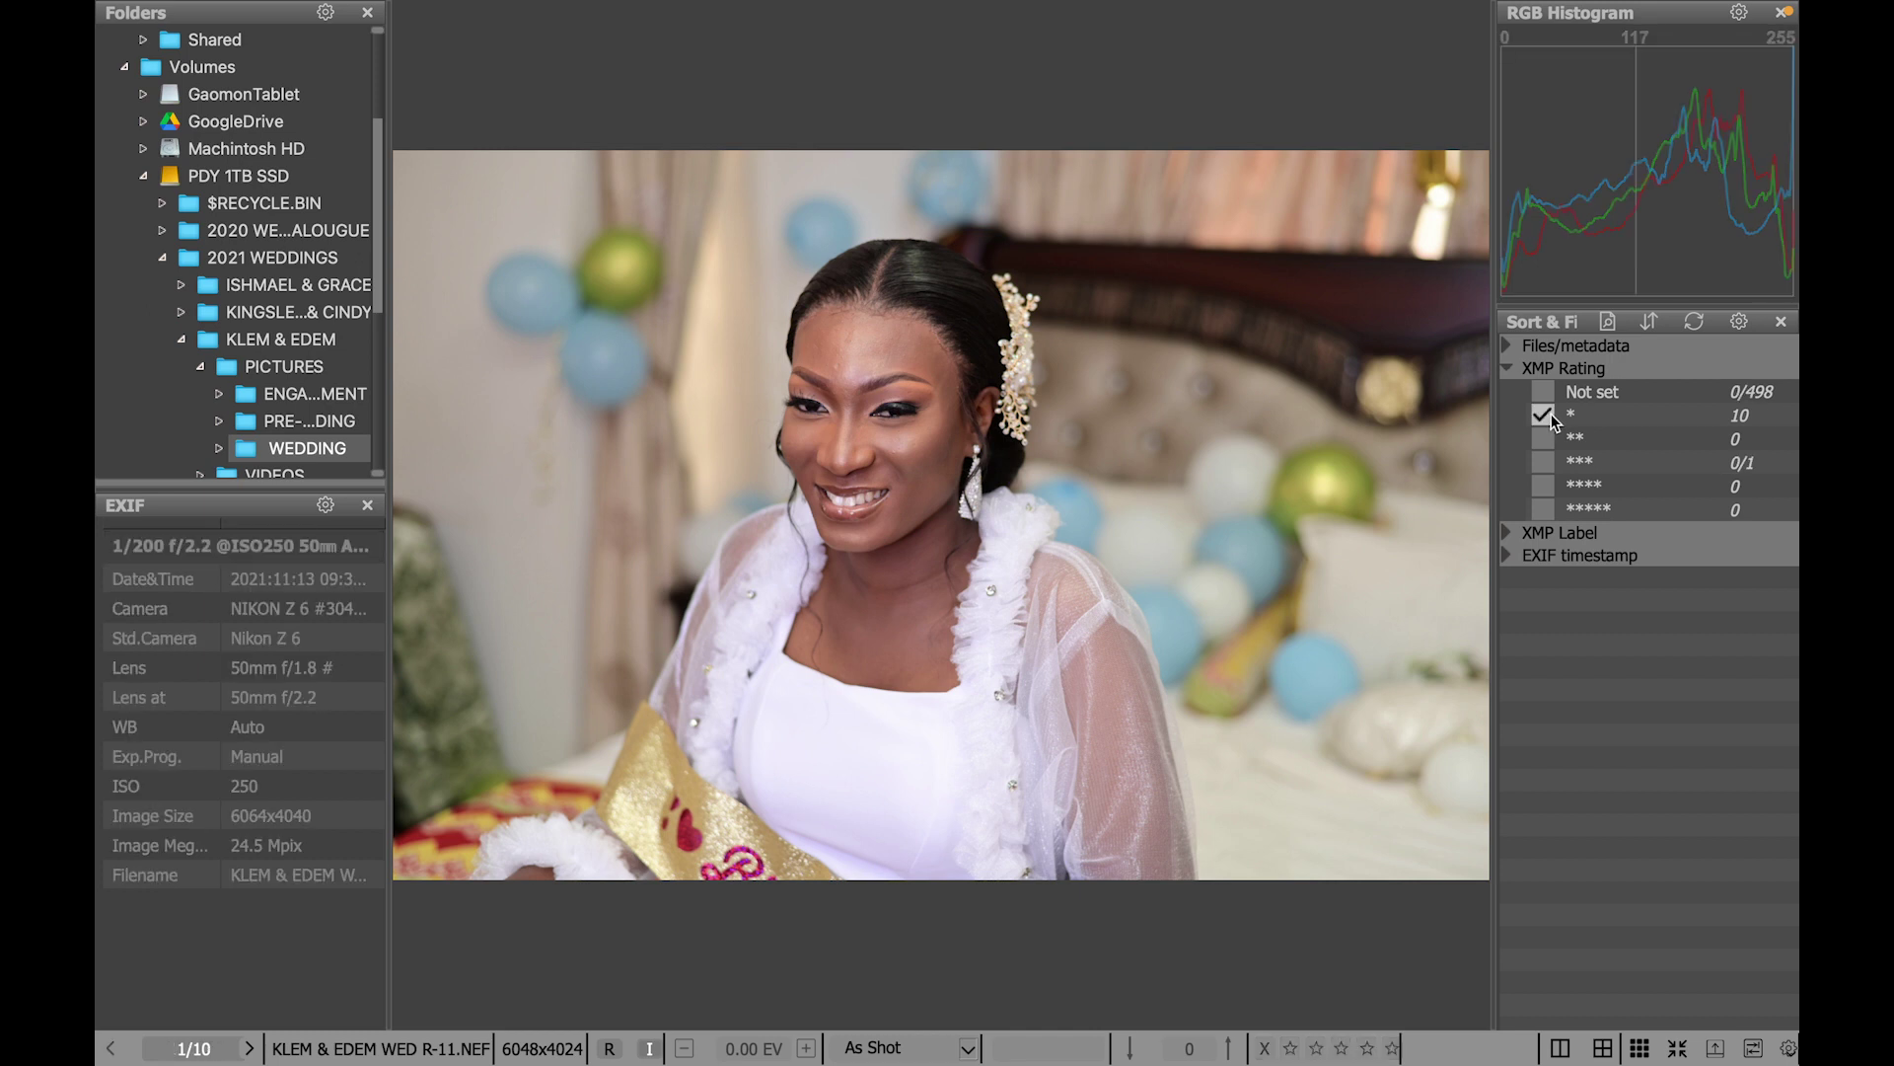
key(g)
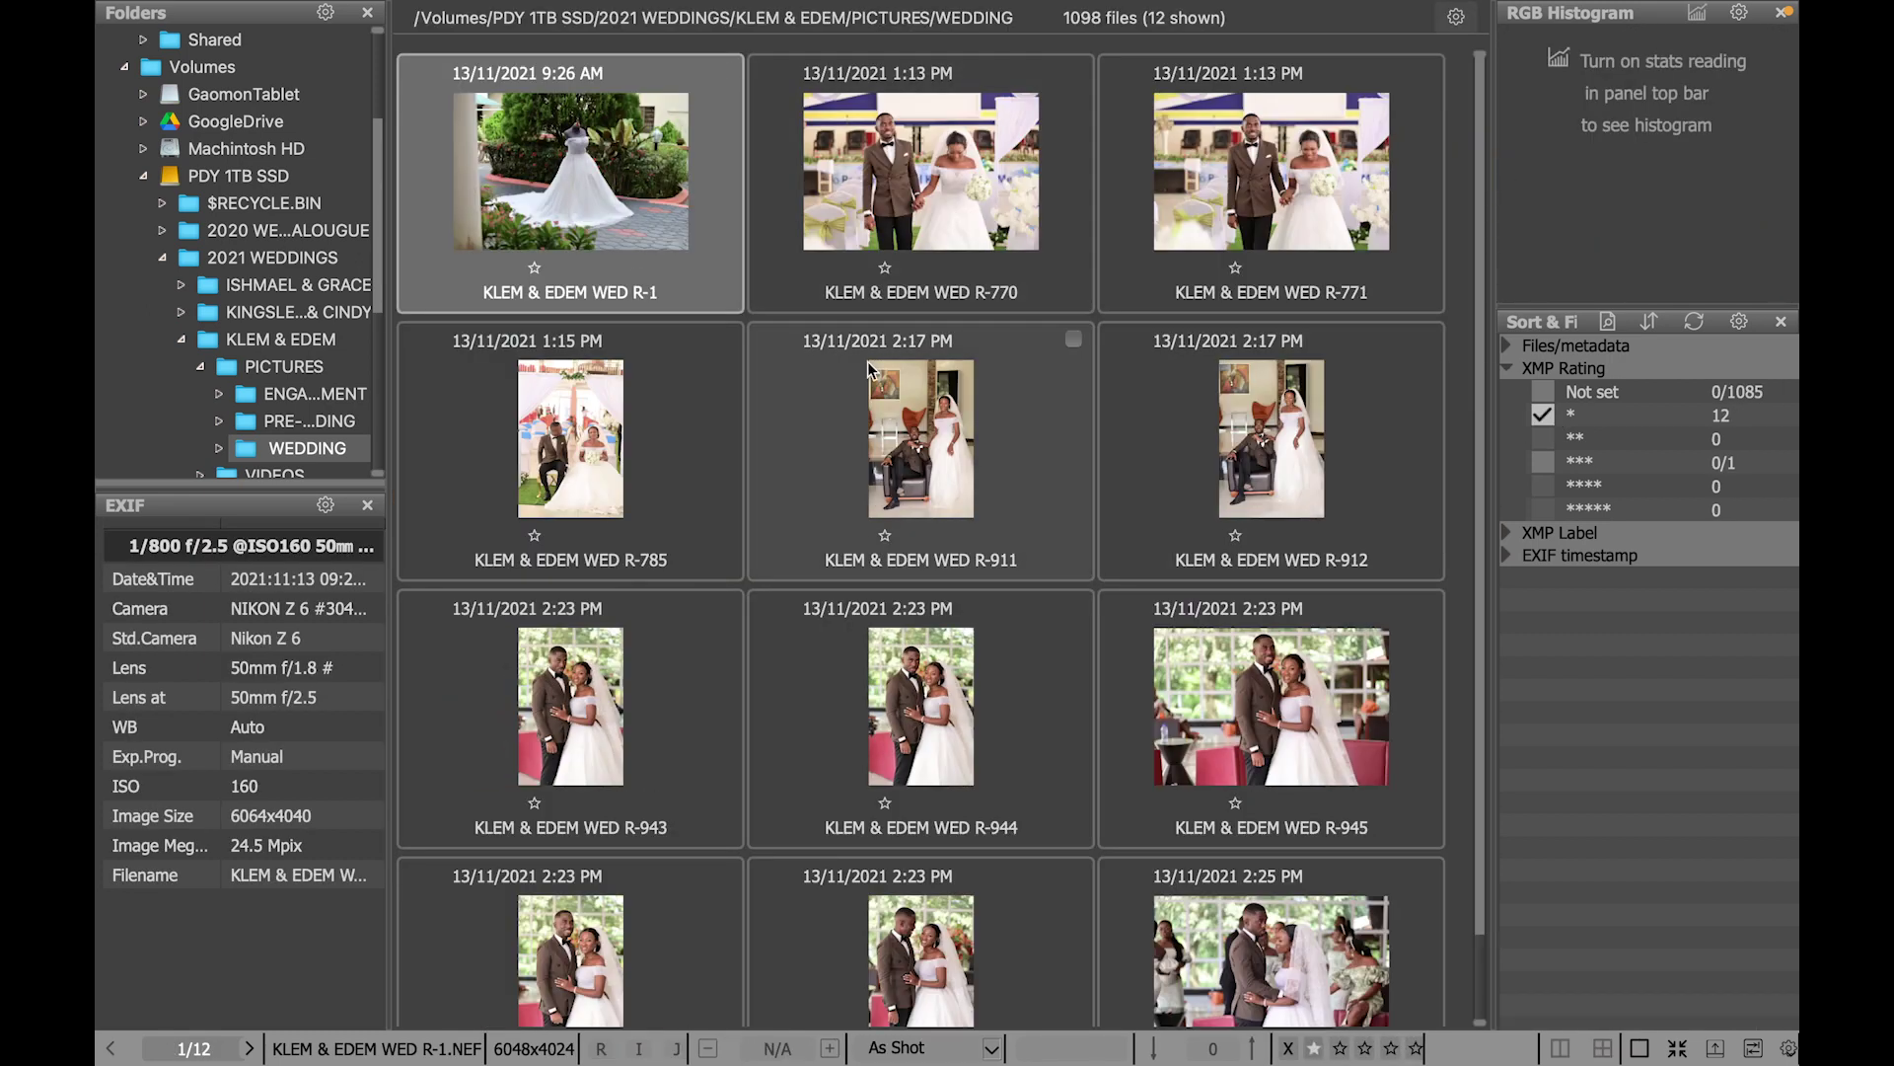
scroll(942, 469, down, 1)
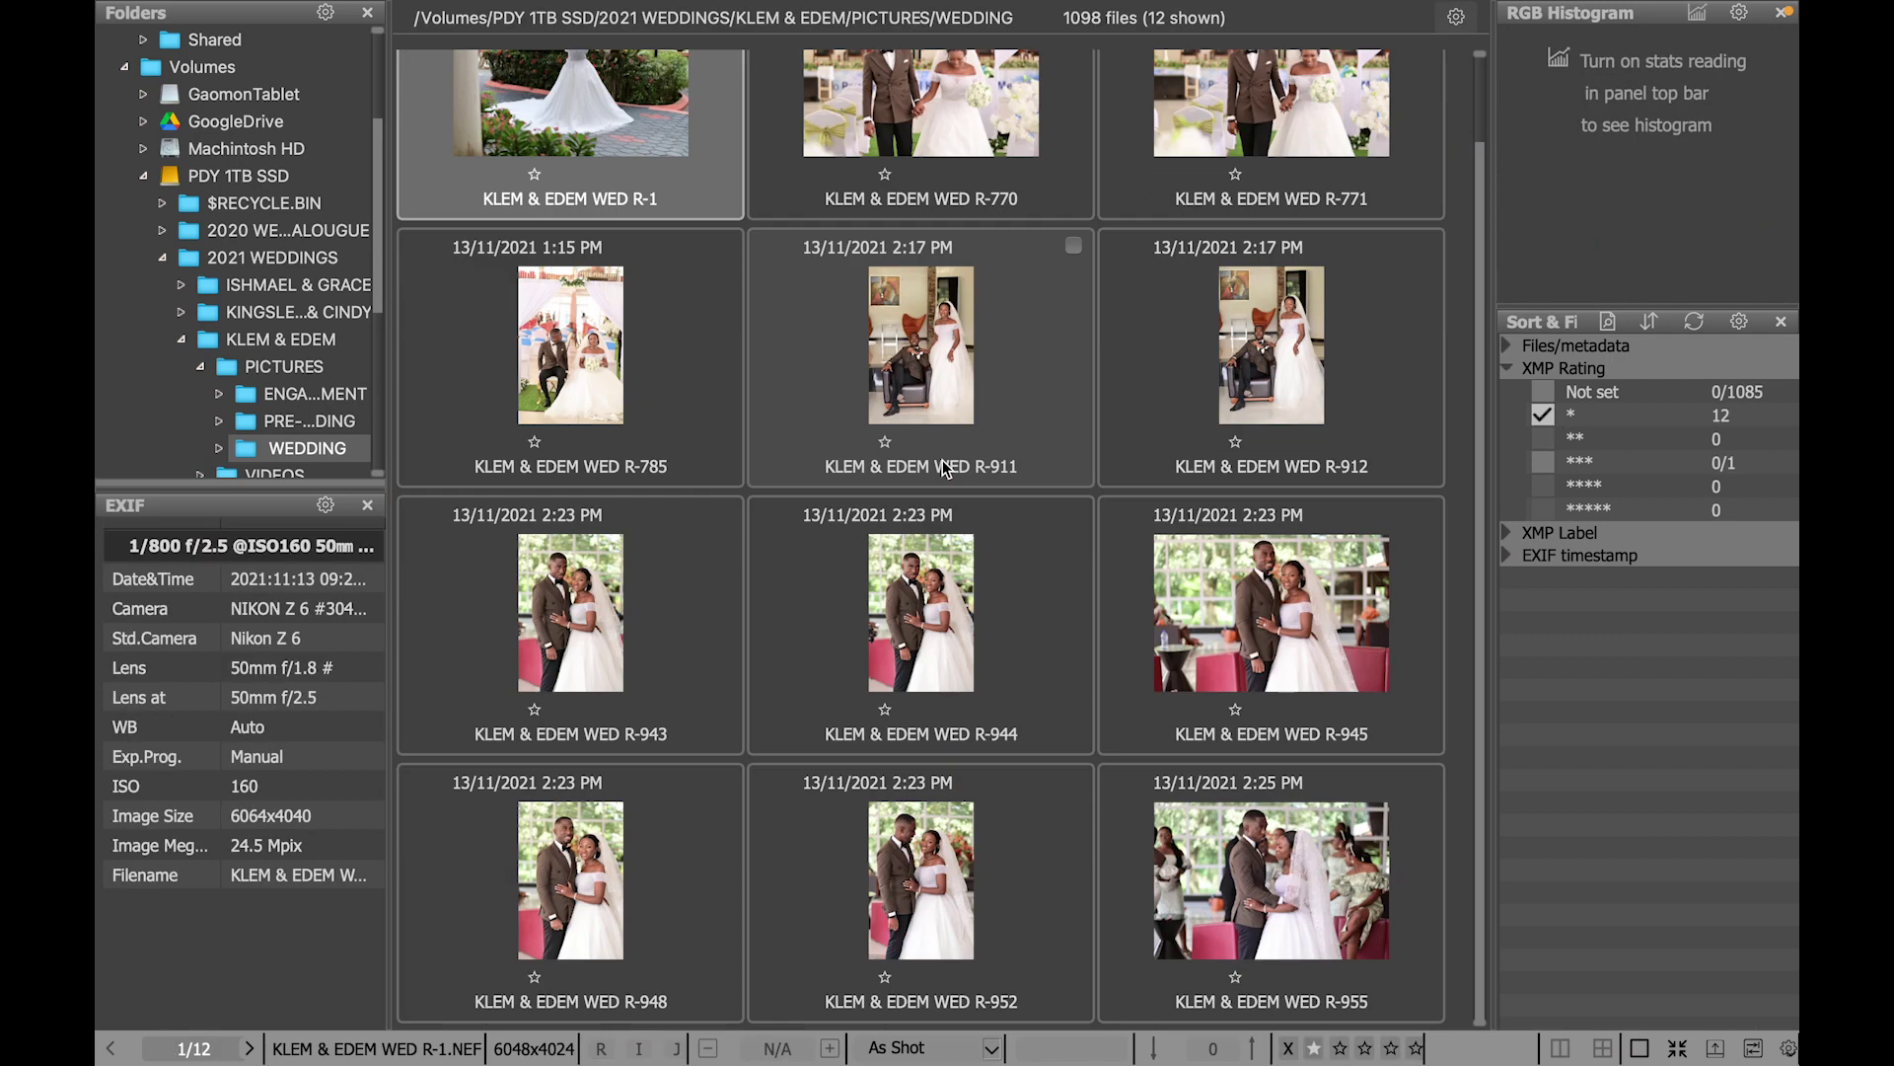
Select all one-star photos except the first dress photo and move them to the _Rejected folder
key(super+a)
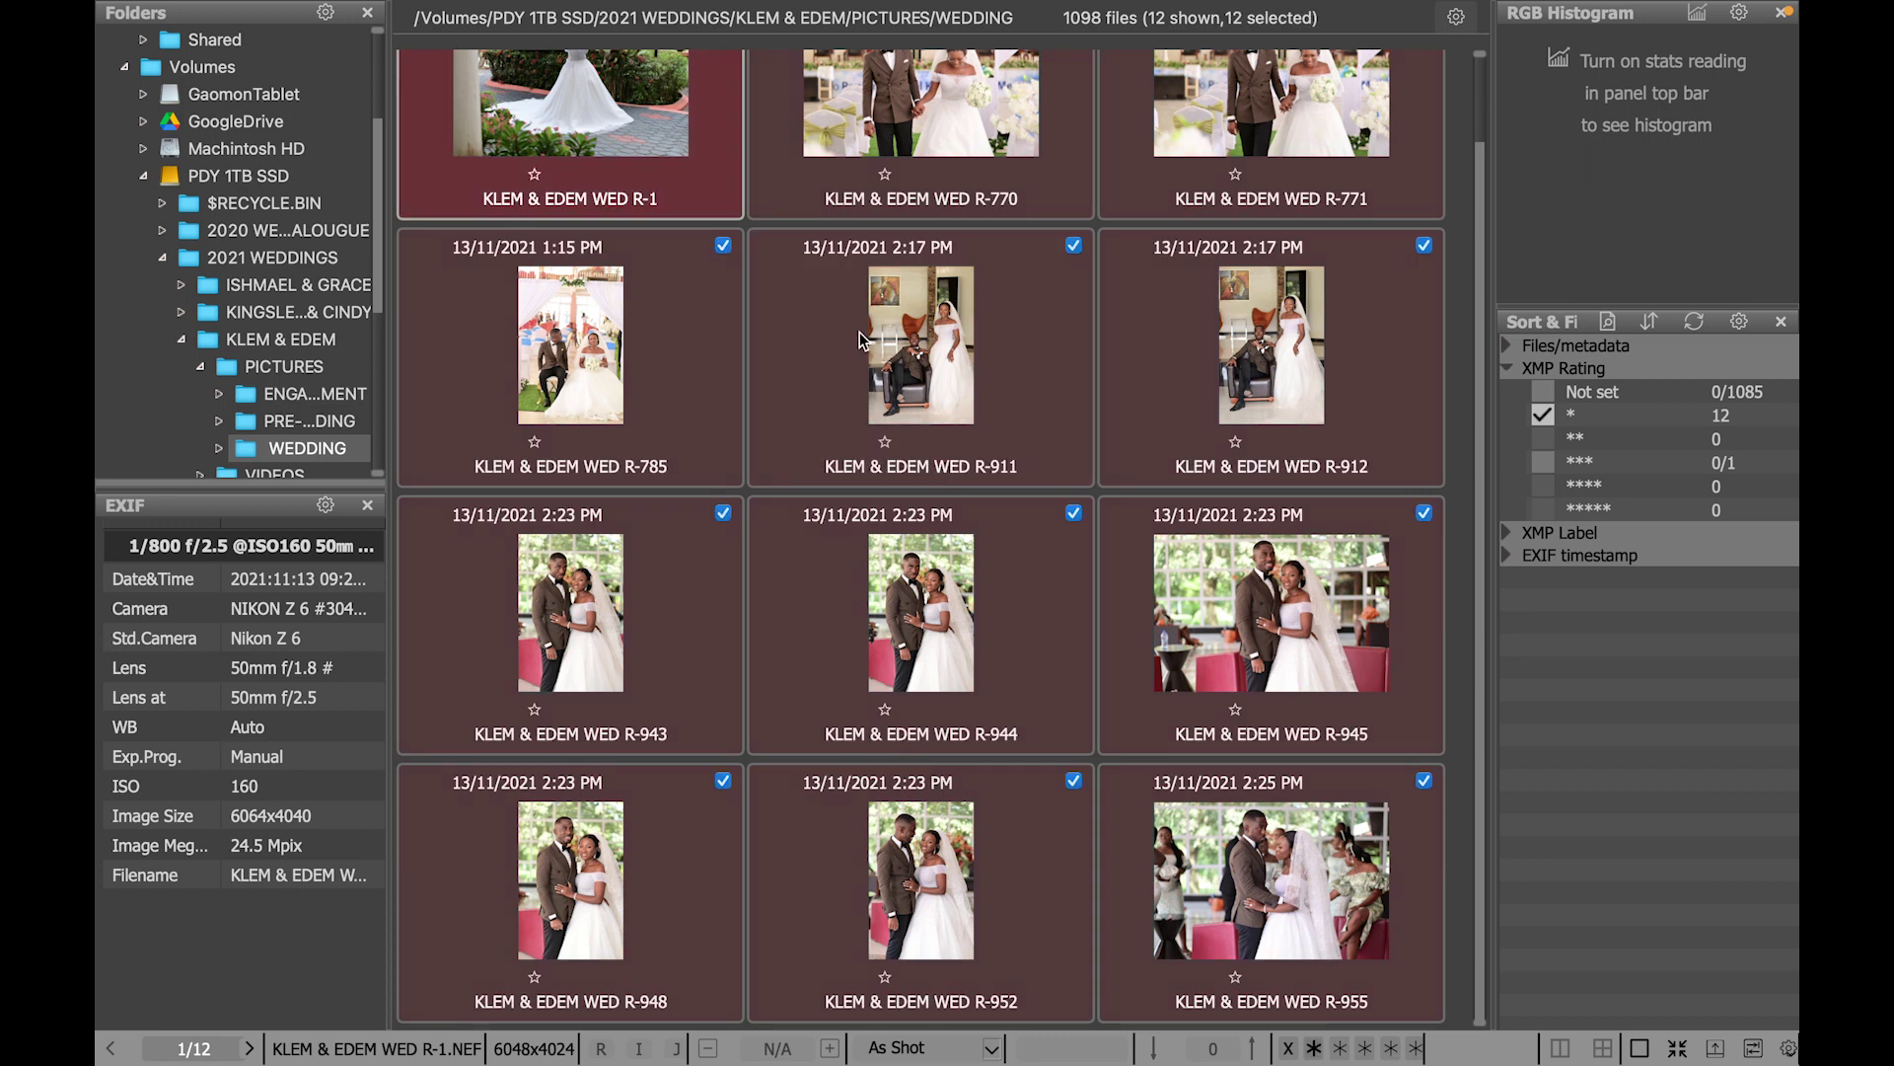
scroll(641, 163, up, 1)
click(558, 184)
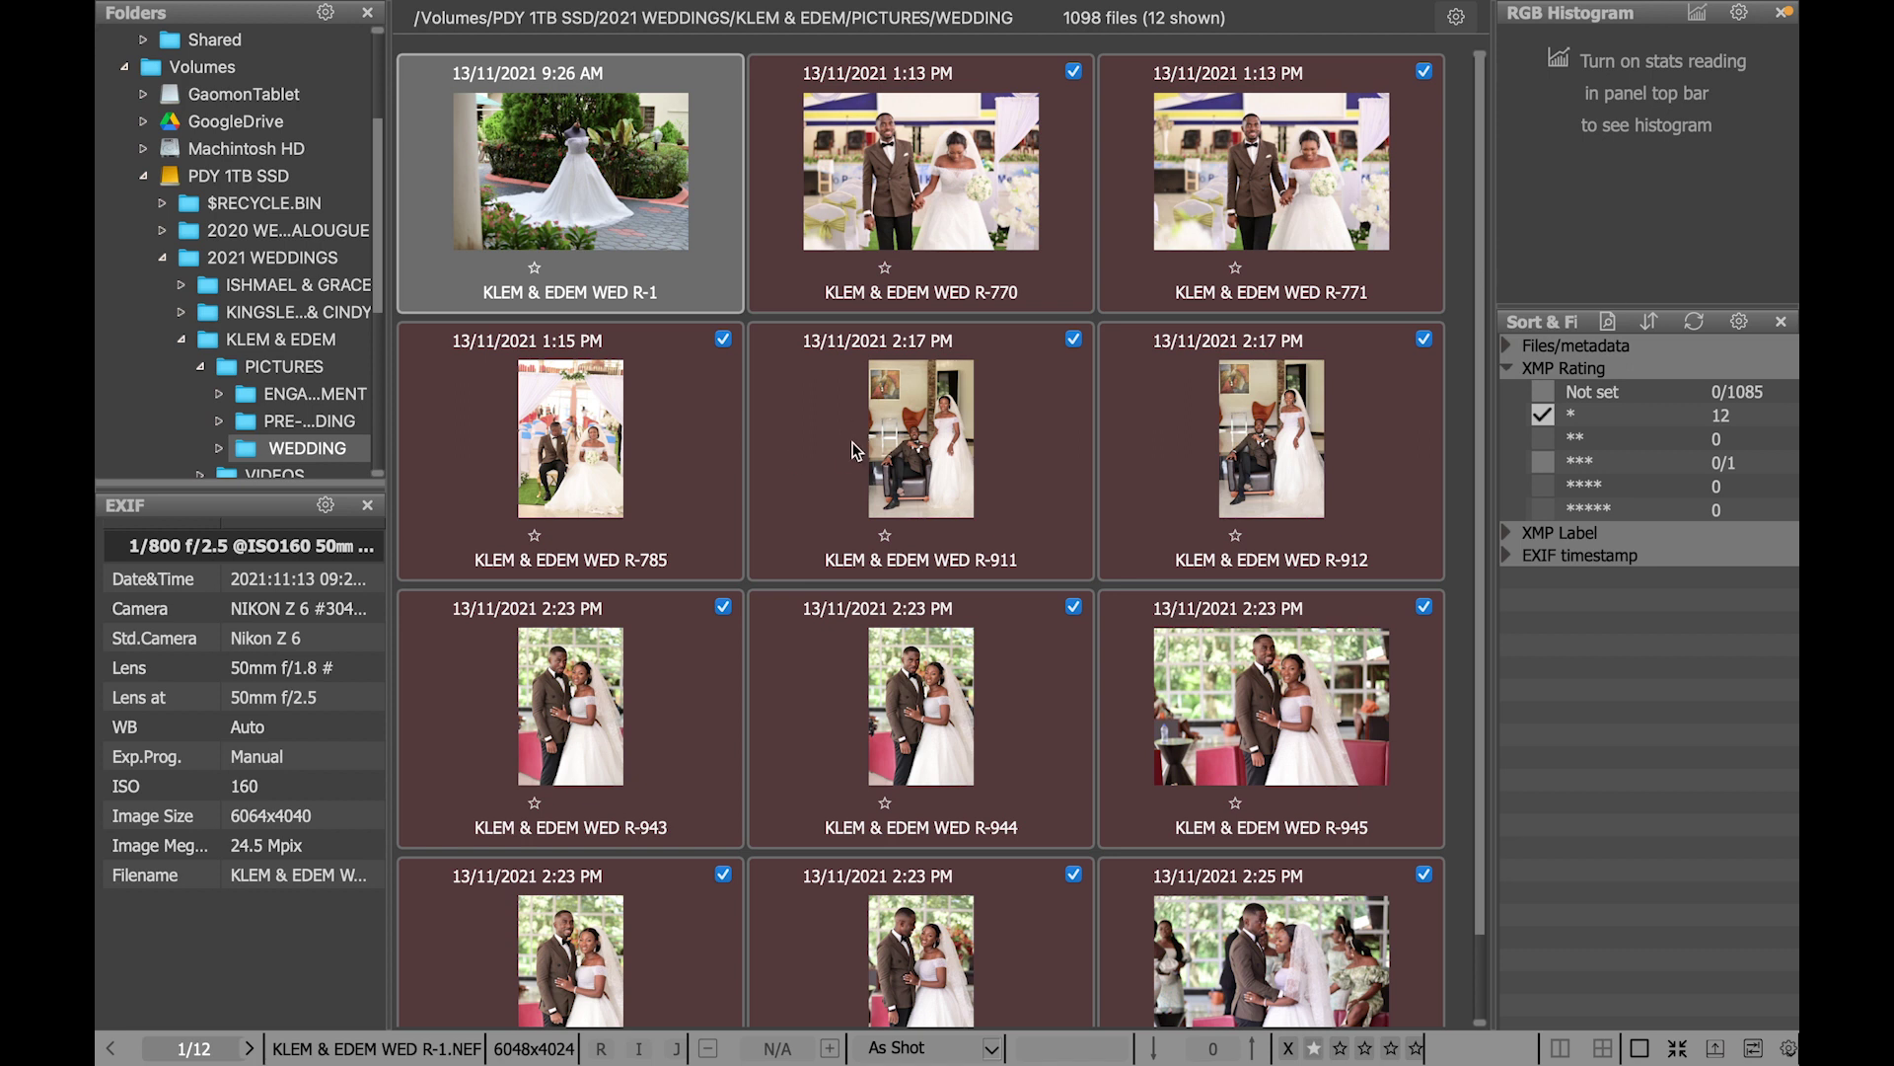
right_click(896, 211)
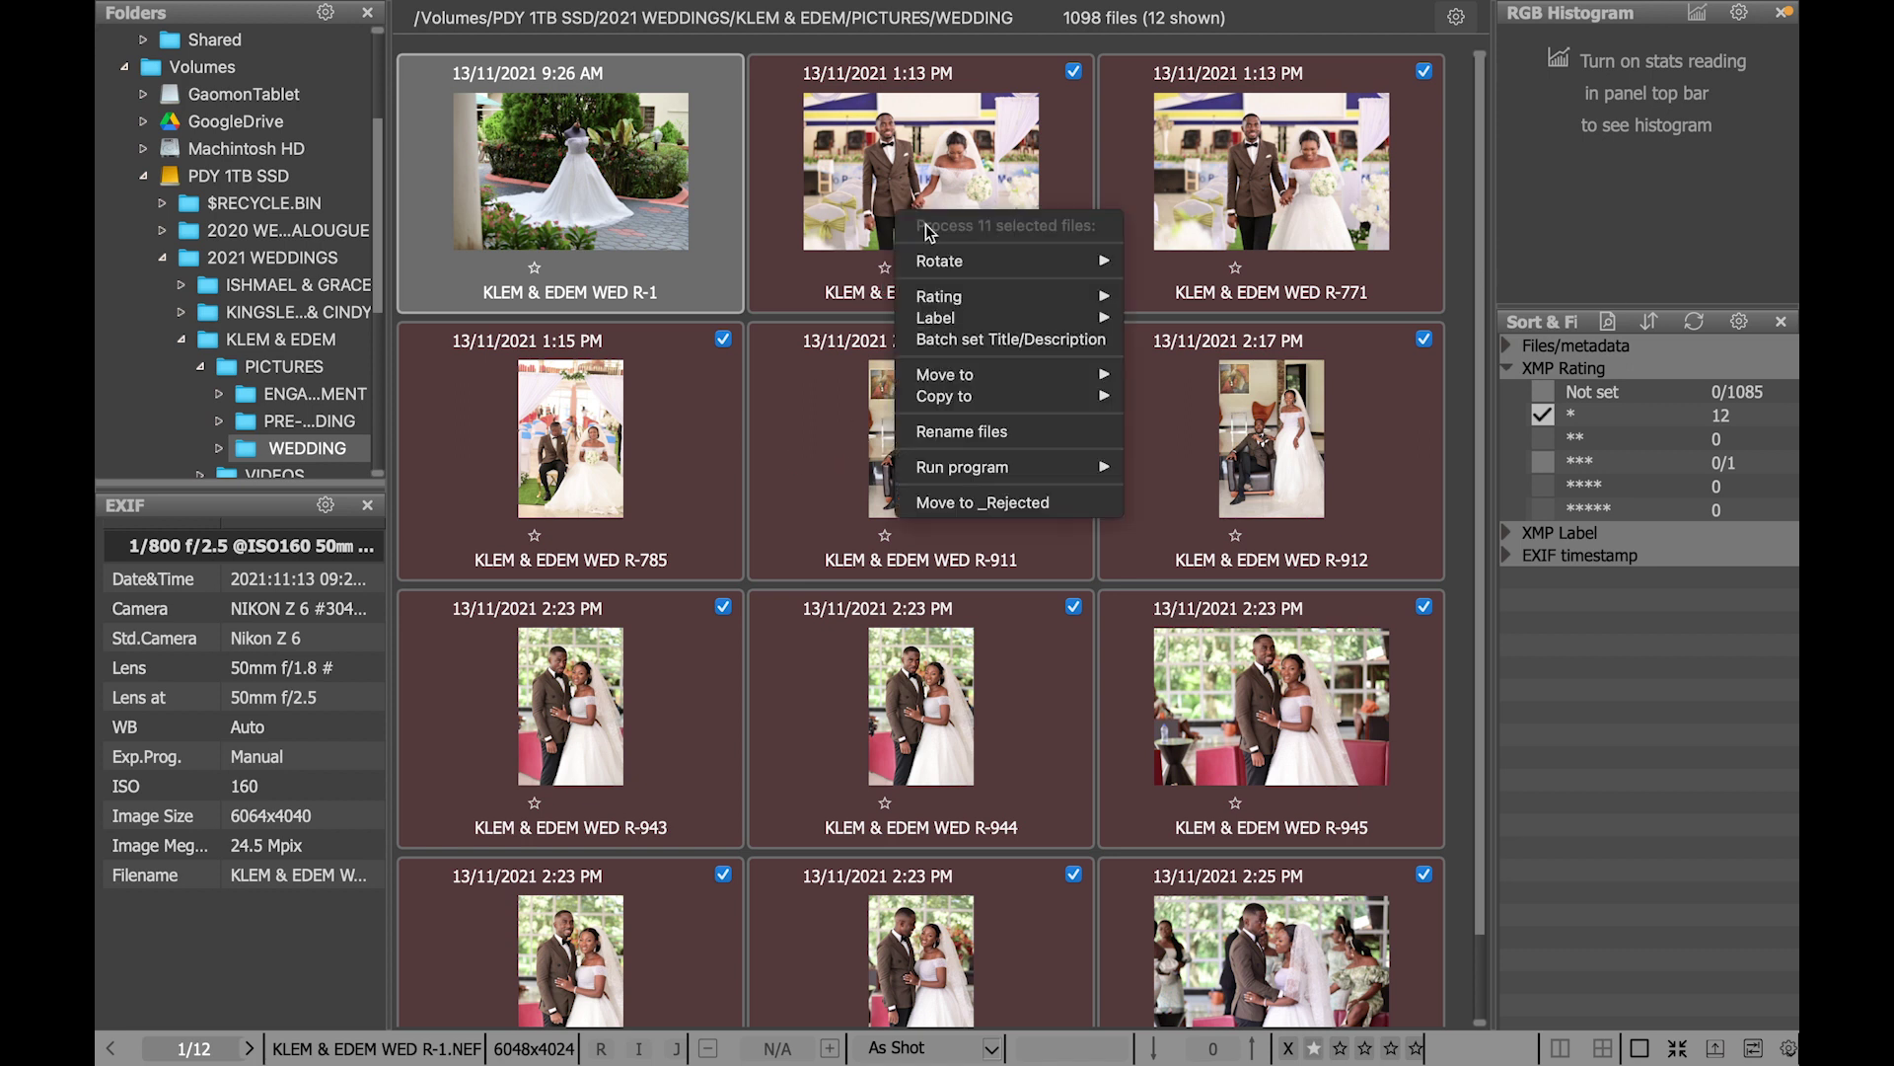
click(1063, 507)
click(1279, 554)
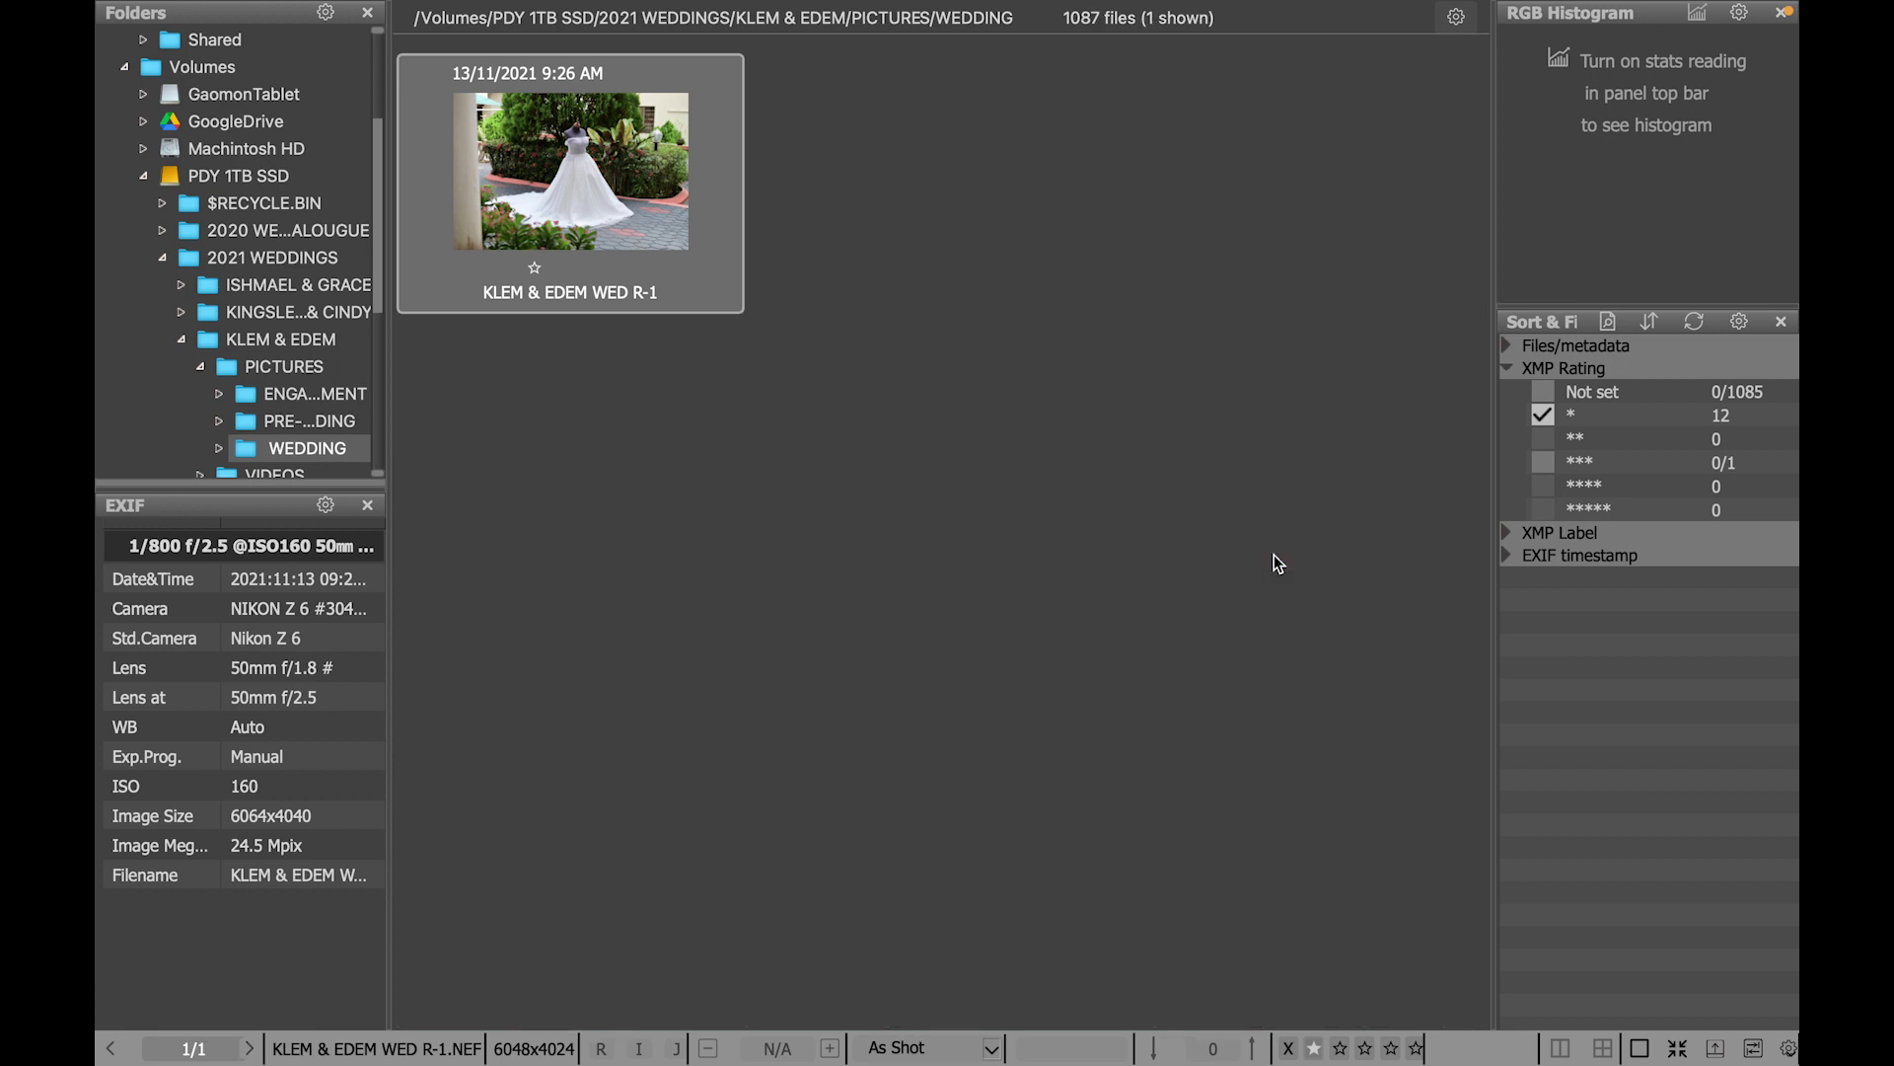
Remove the one-star filter and clear the first dress photo's star rating
click(1544, 415)
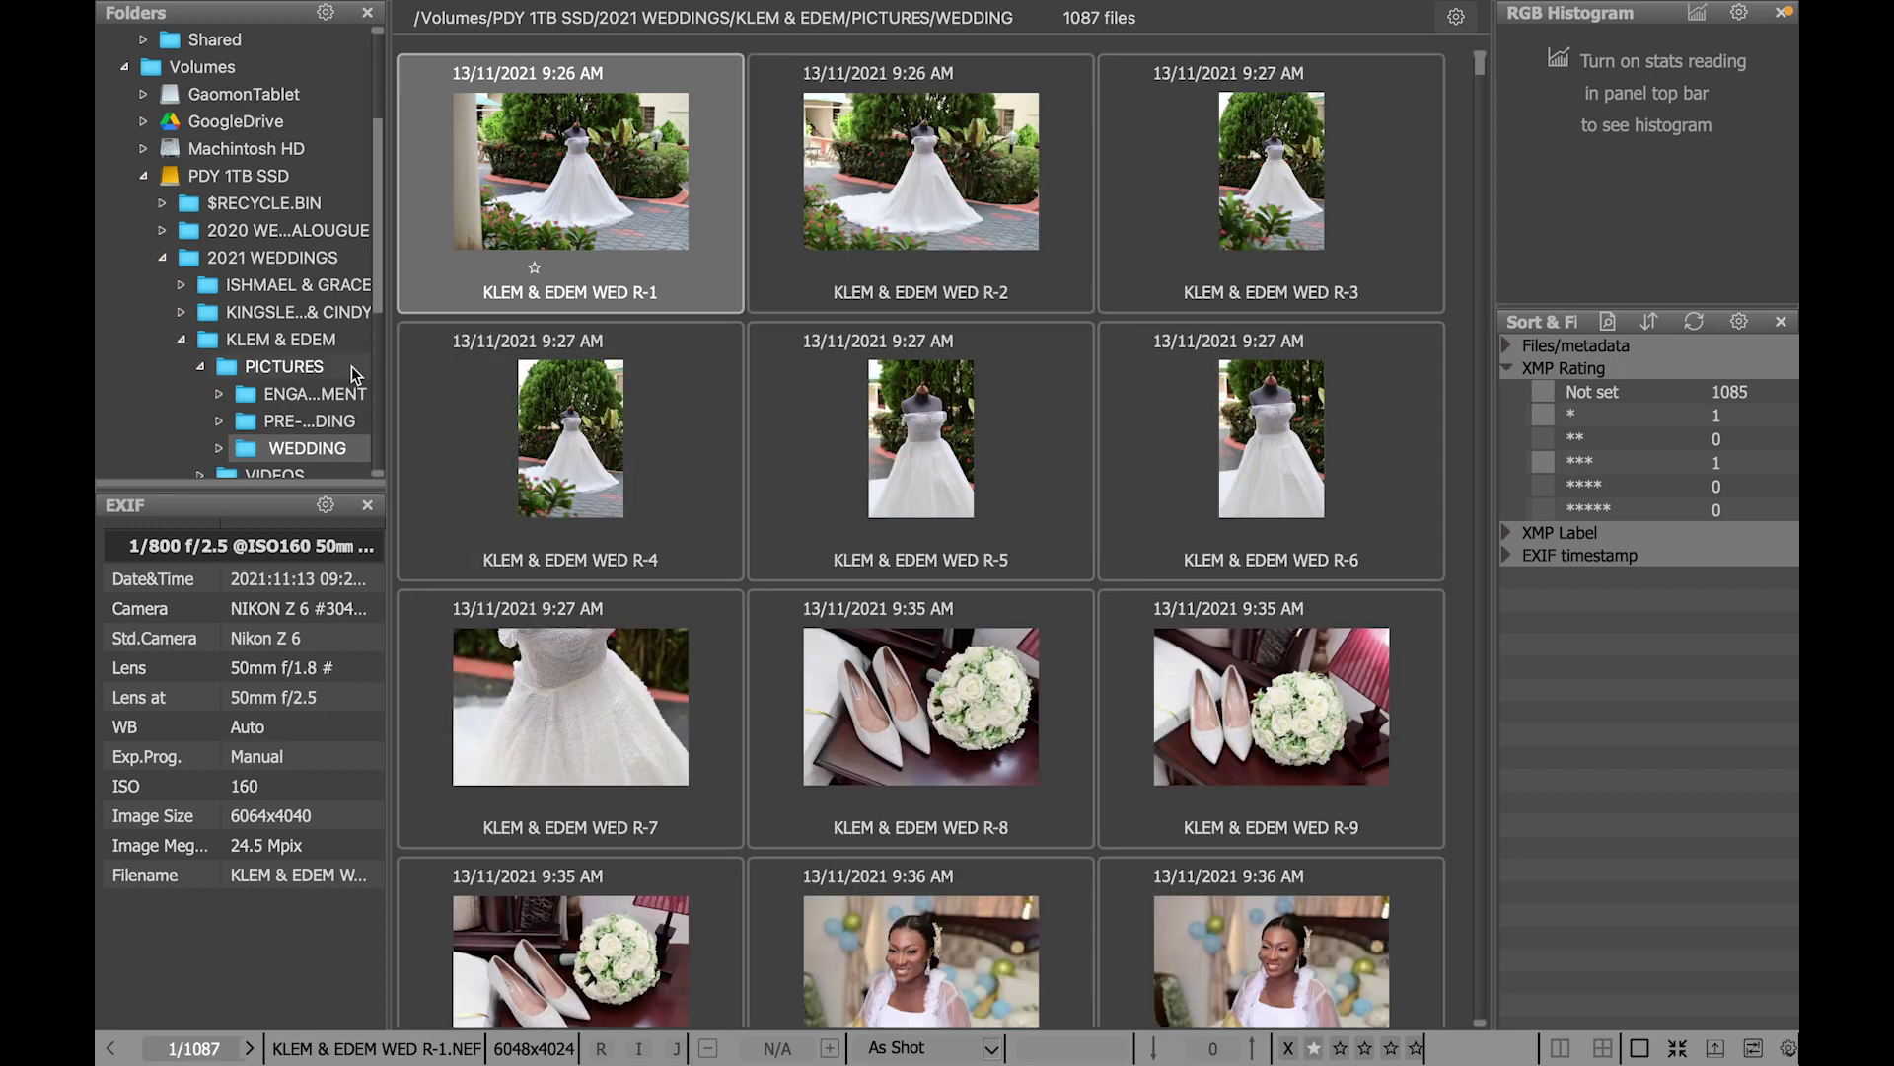
key(0)
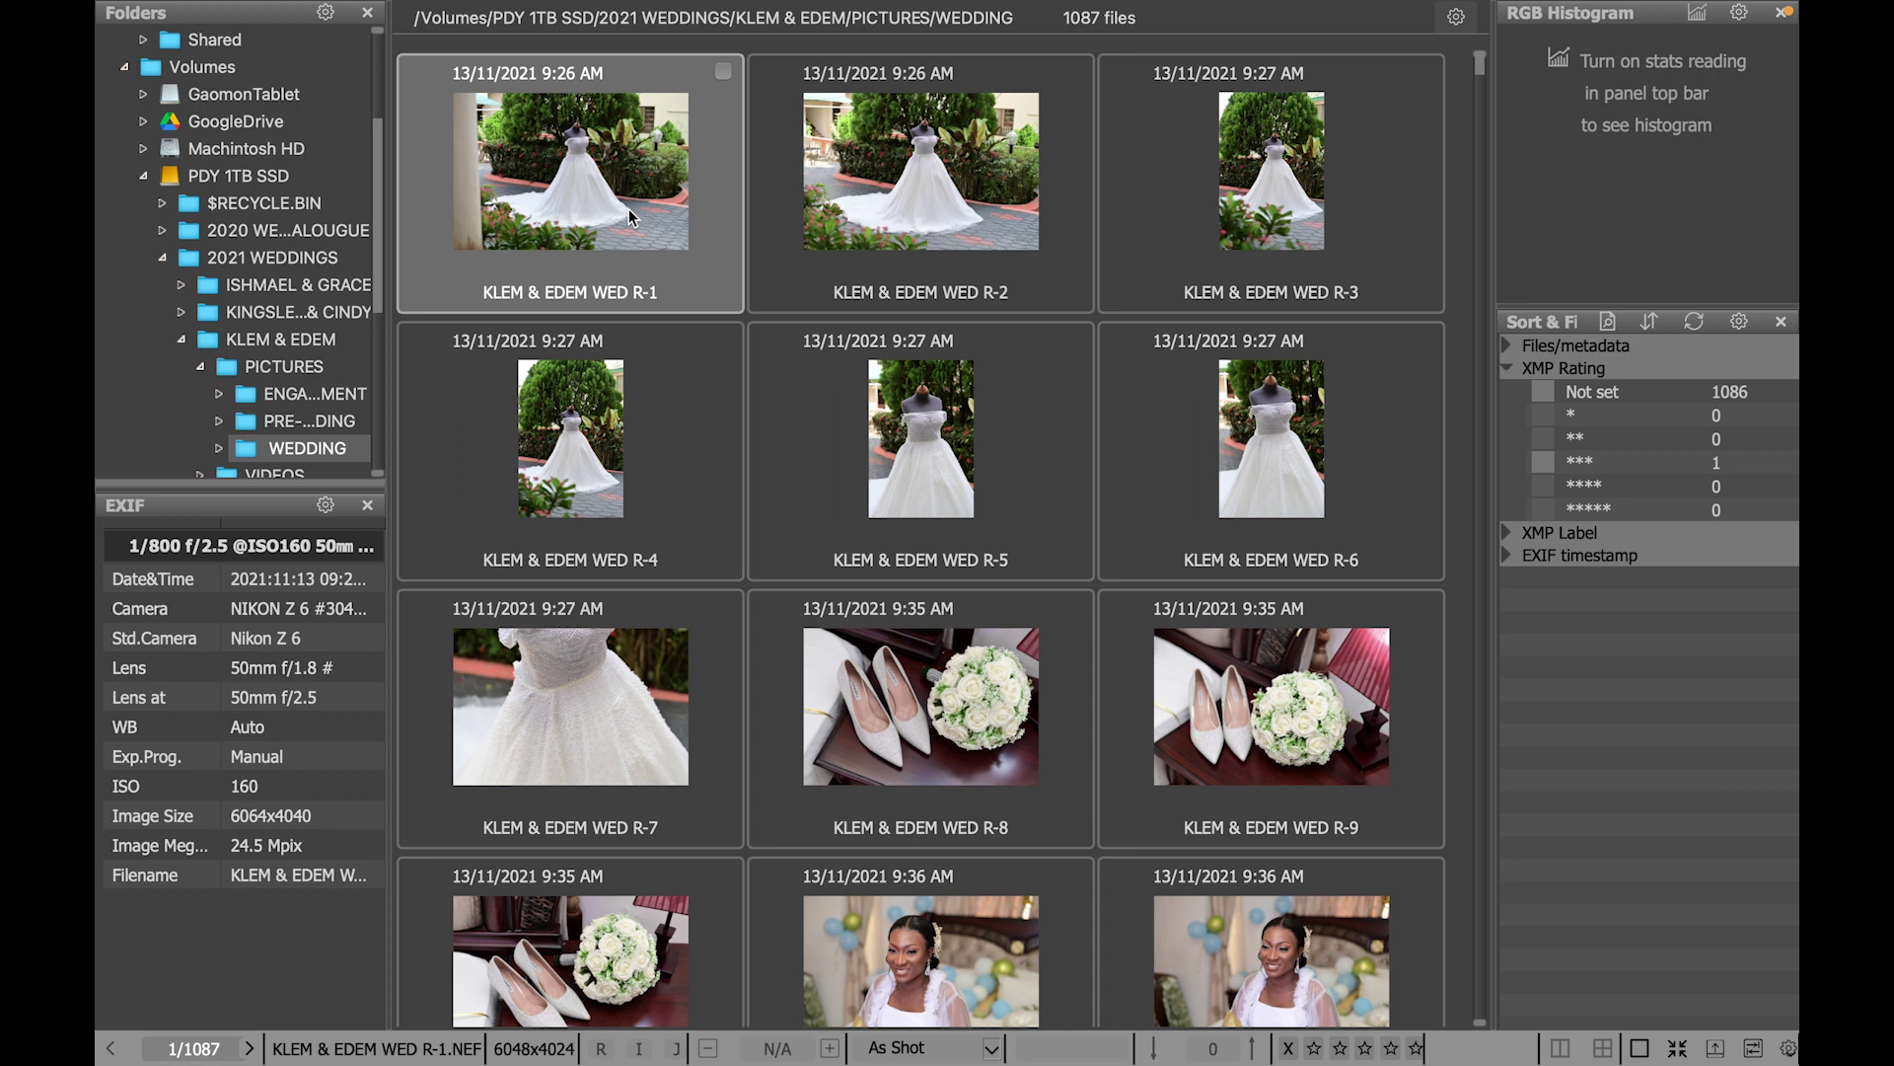
Show the Run program options for the first dress photo
right_click(572, 185)
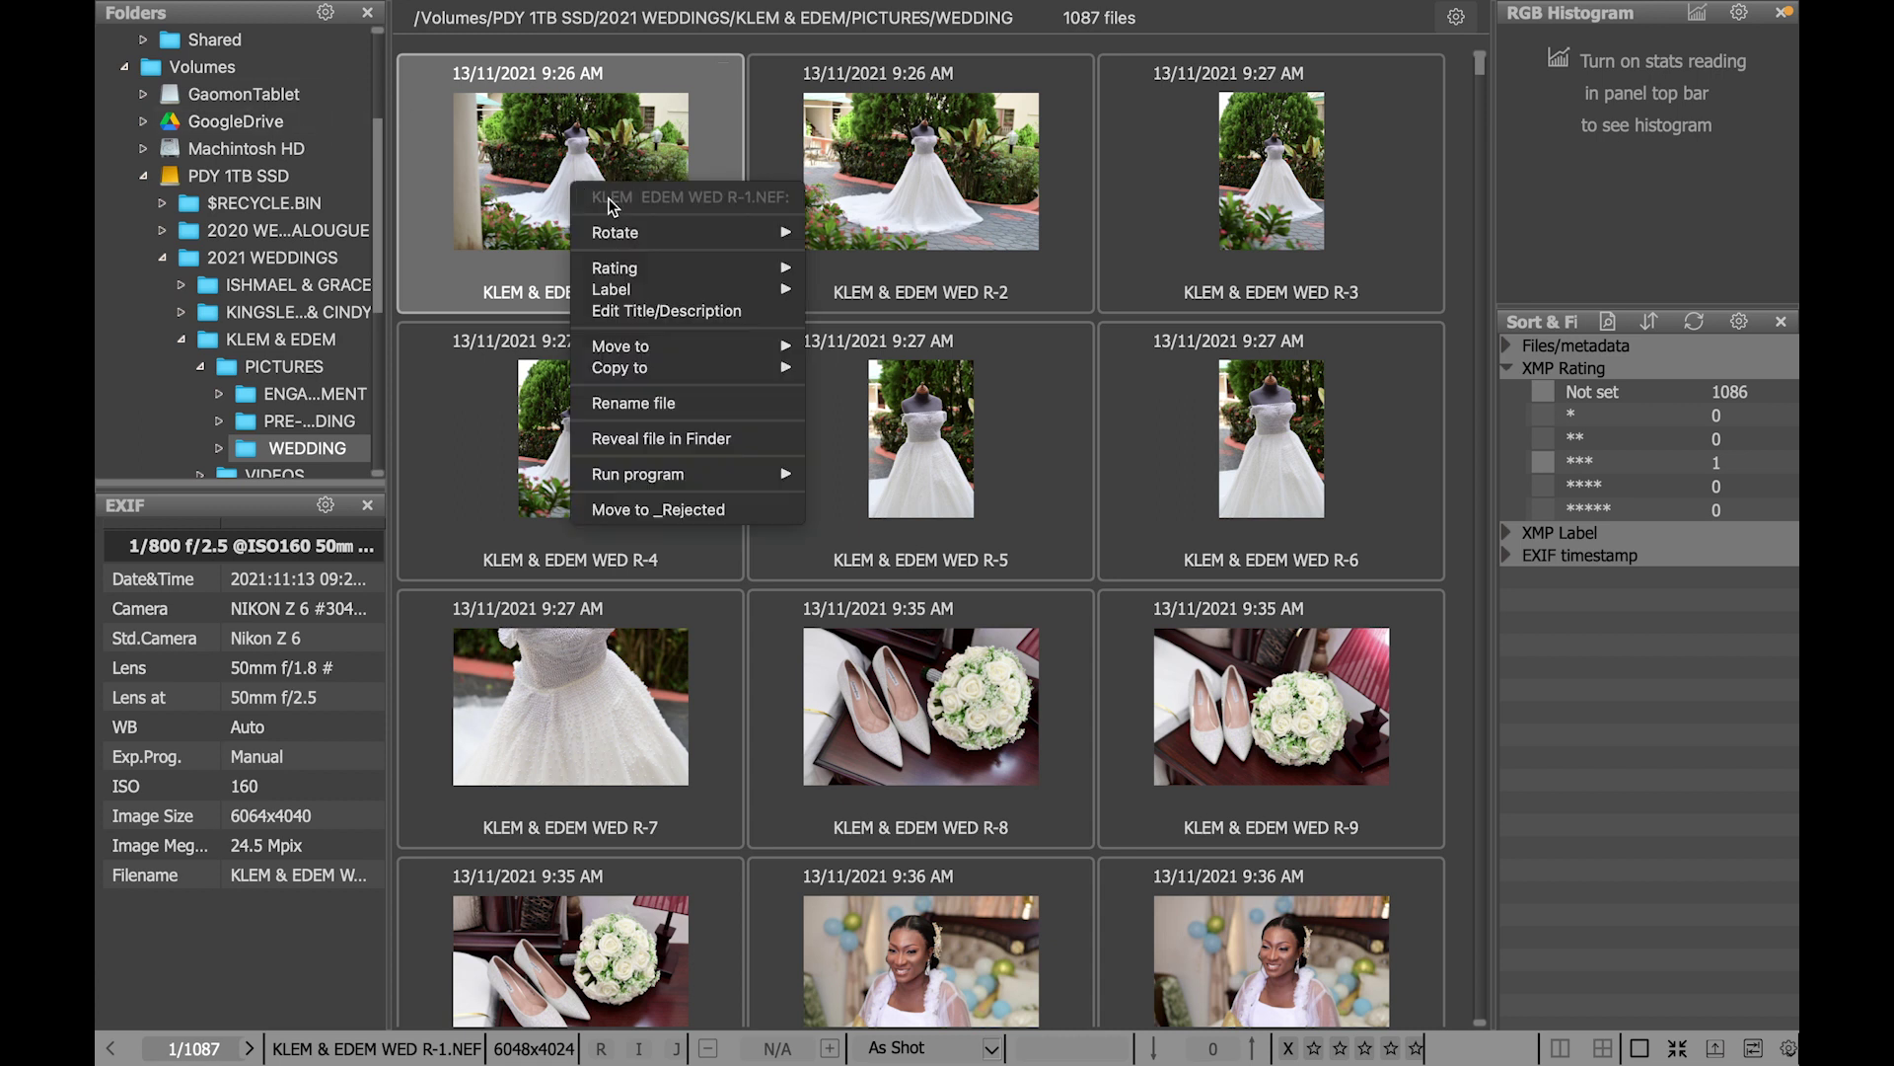
mouse_move(775, 482)
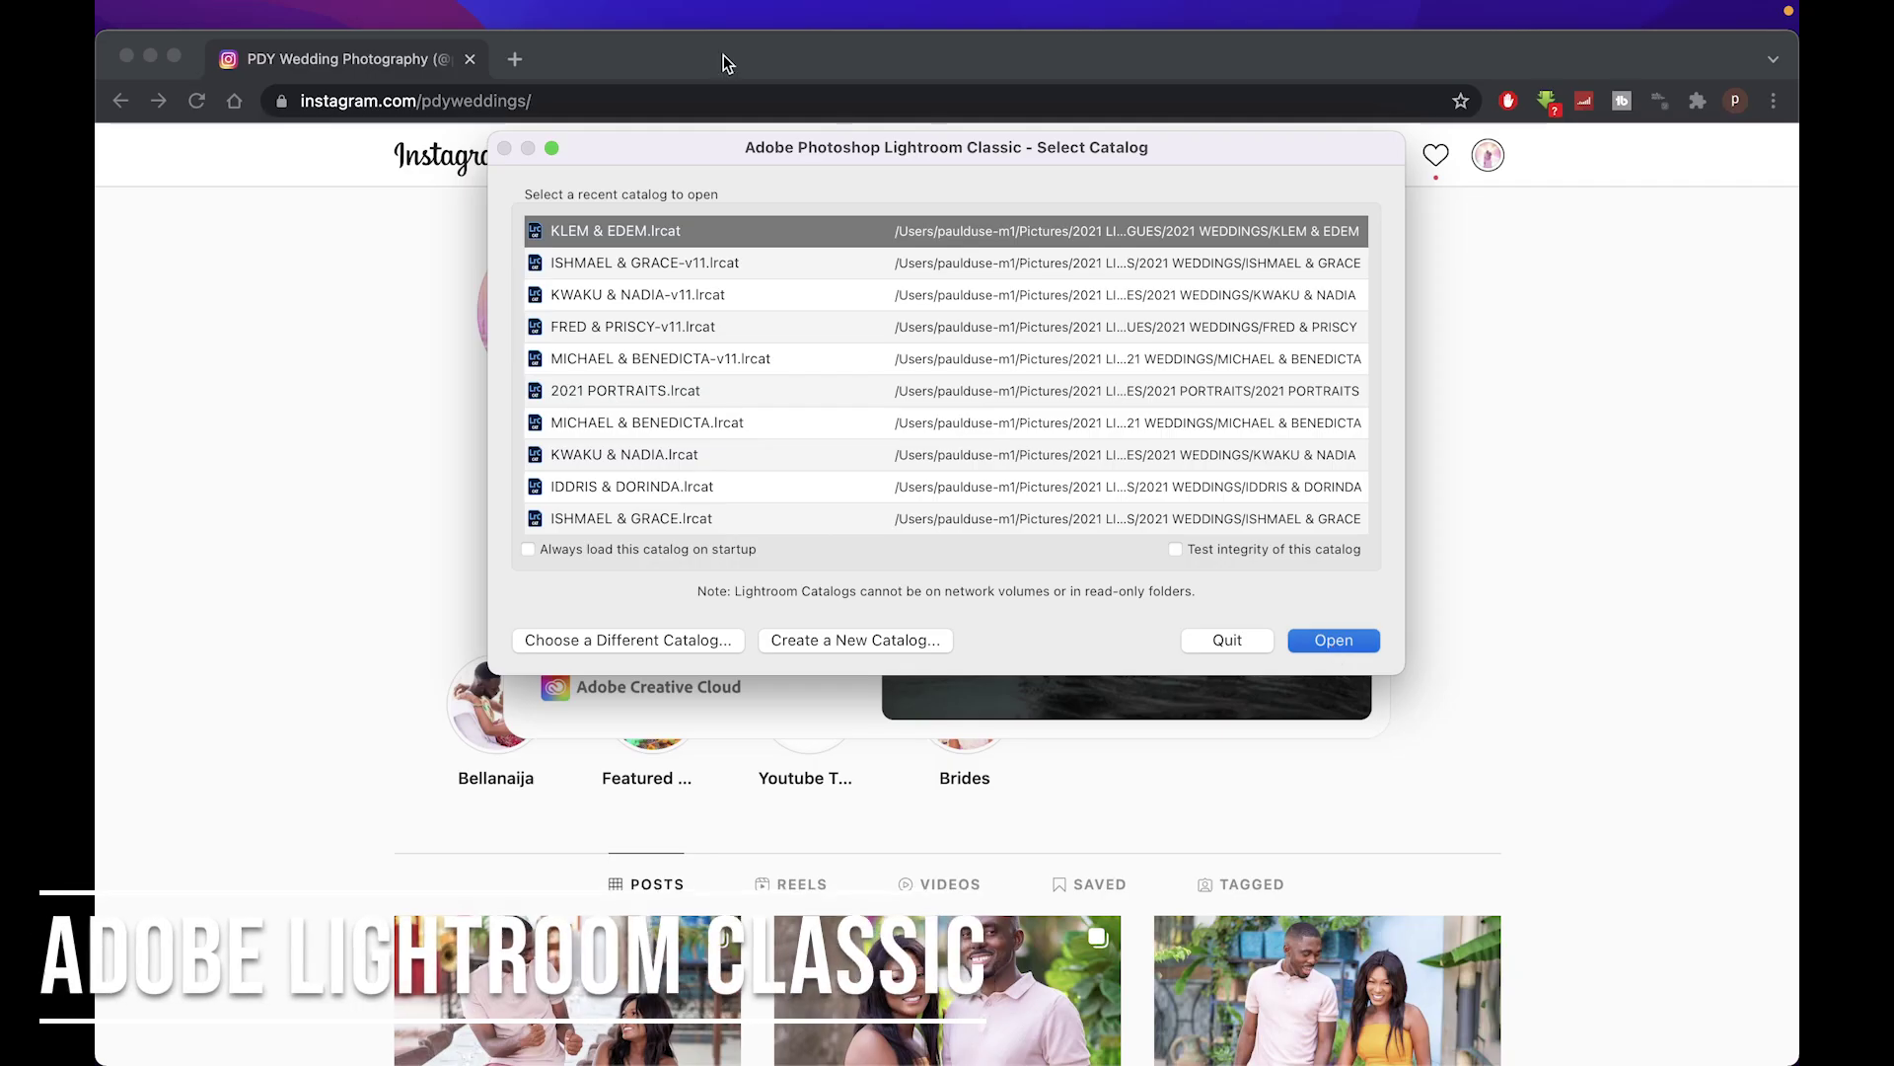
Open the highlighted Lightroom Classic catalog and check all photos in the WEDDING folder for import
key(Return)
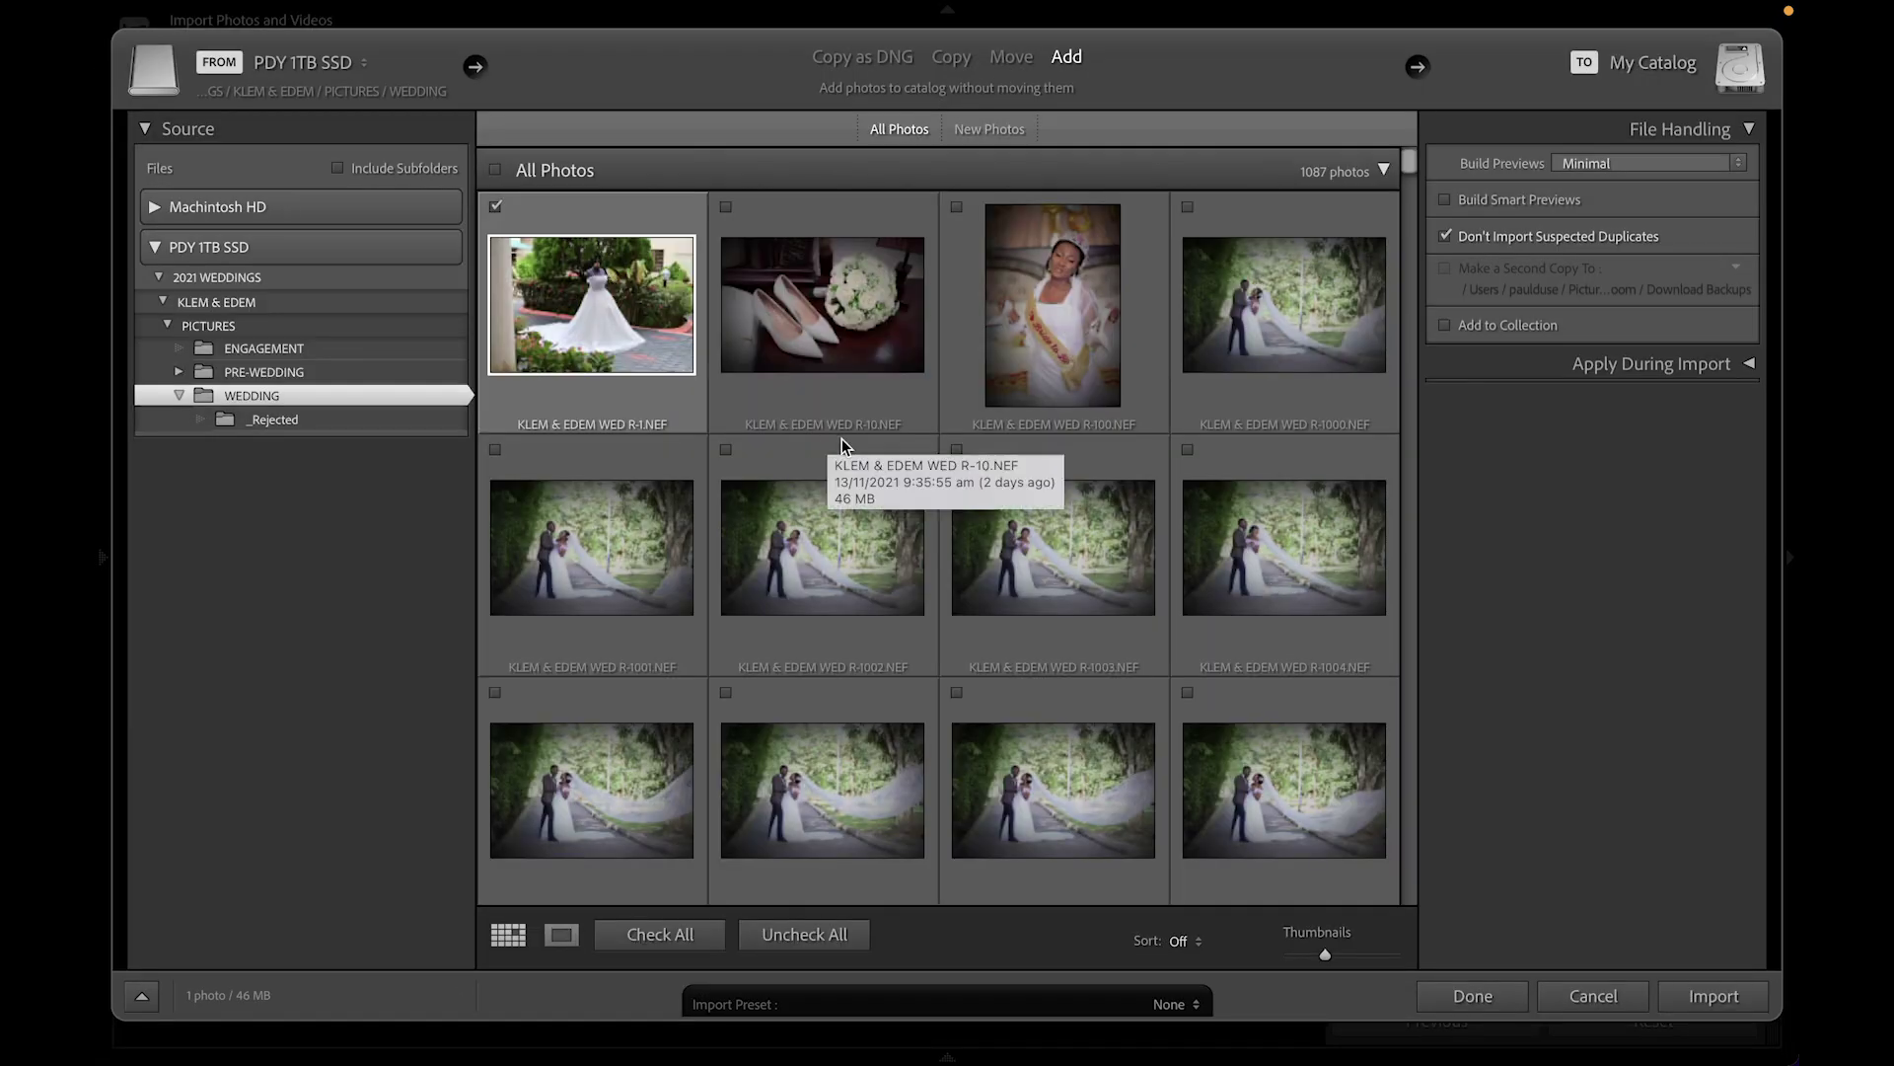
scroll(846, 474, down, 20)
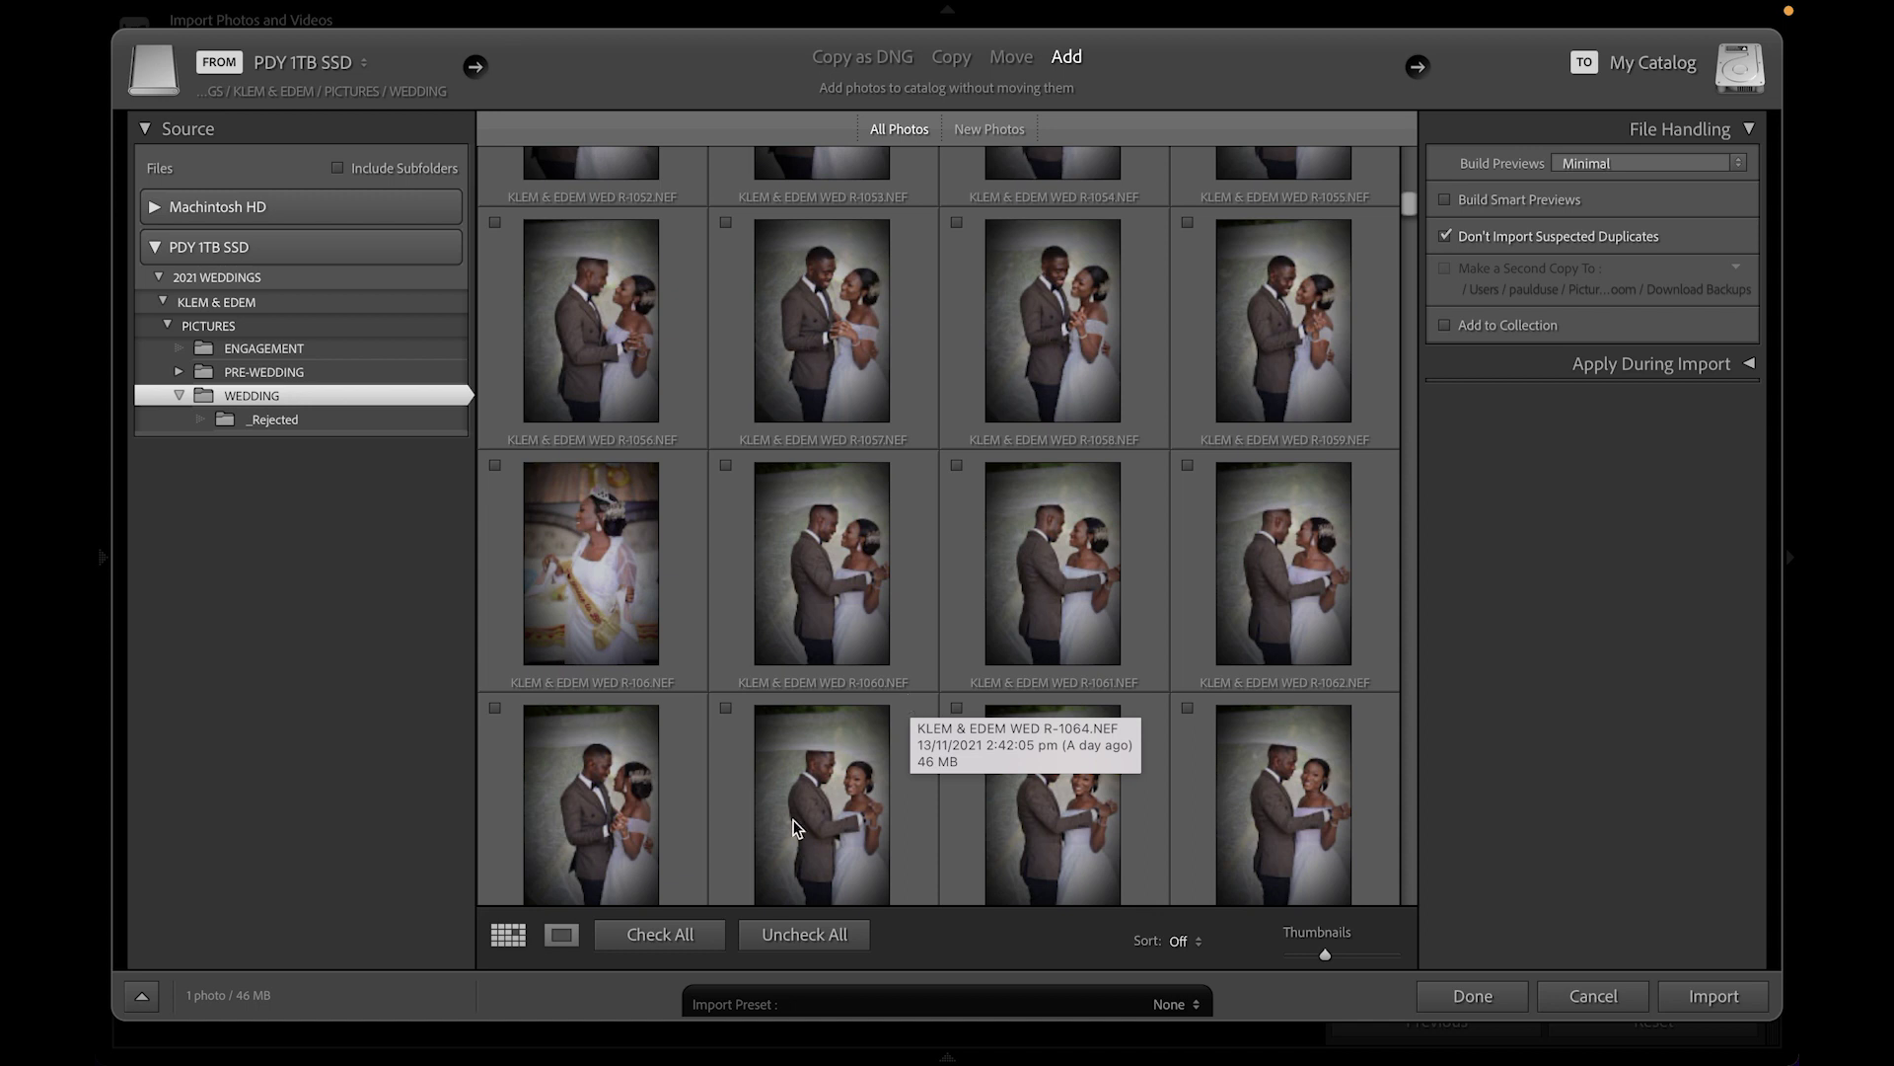
click(696, 935)
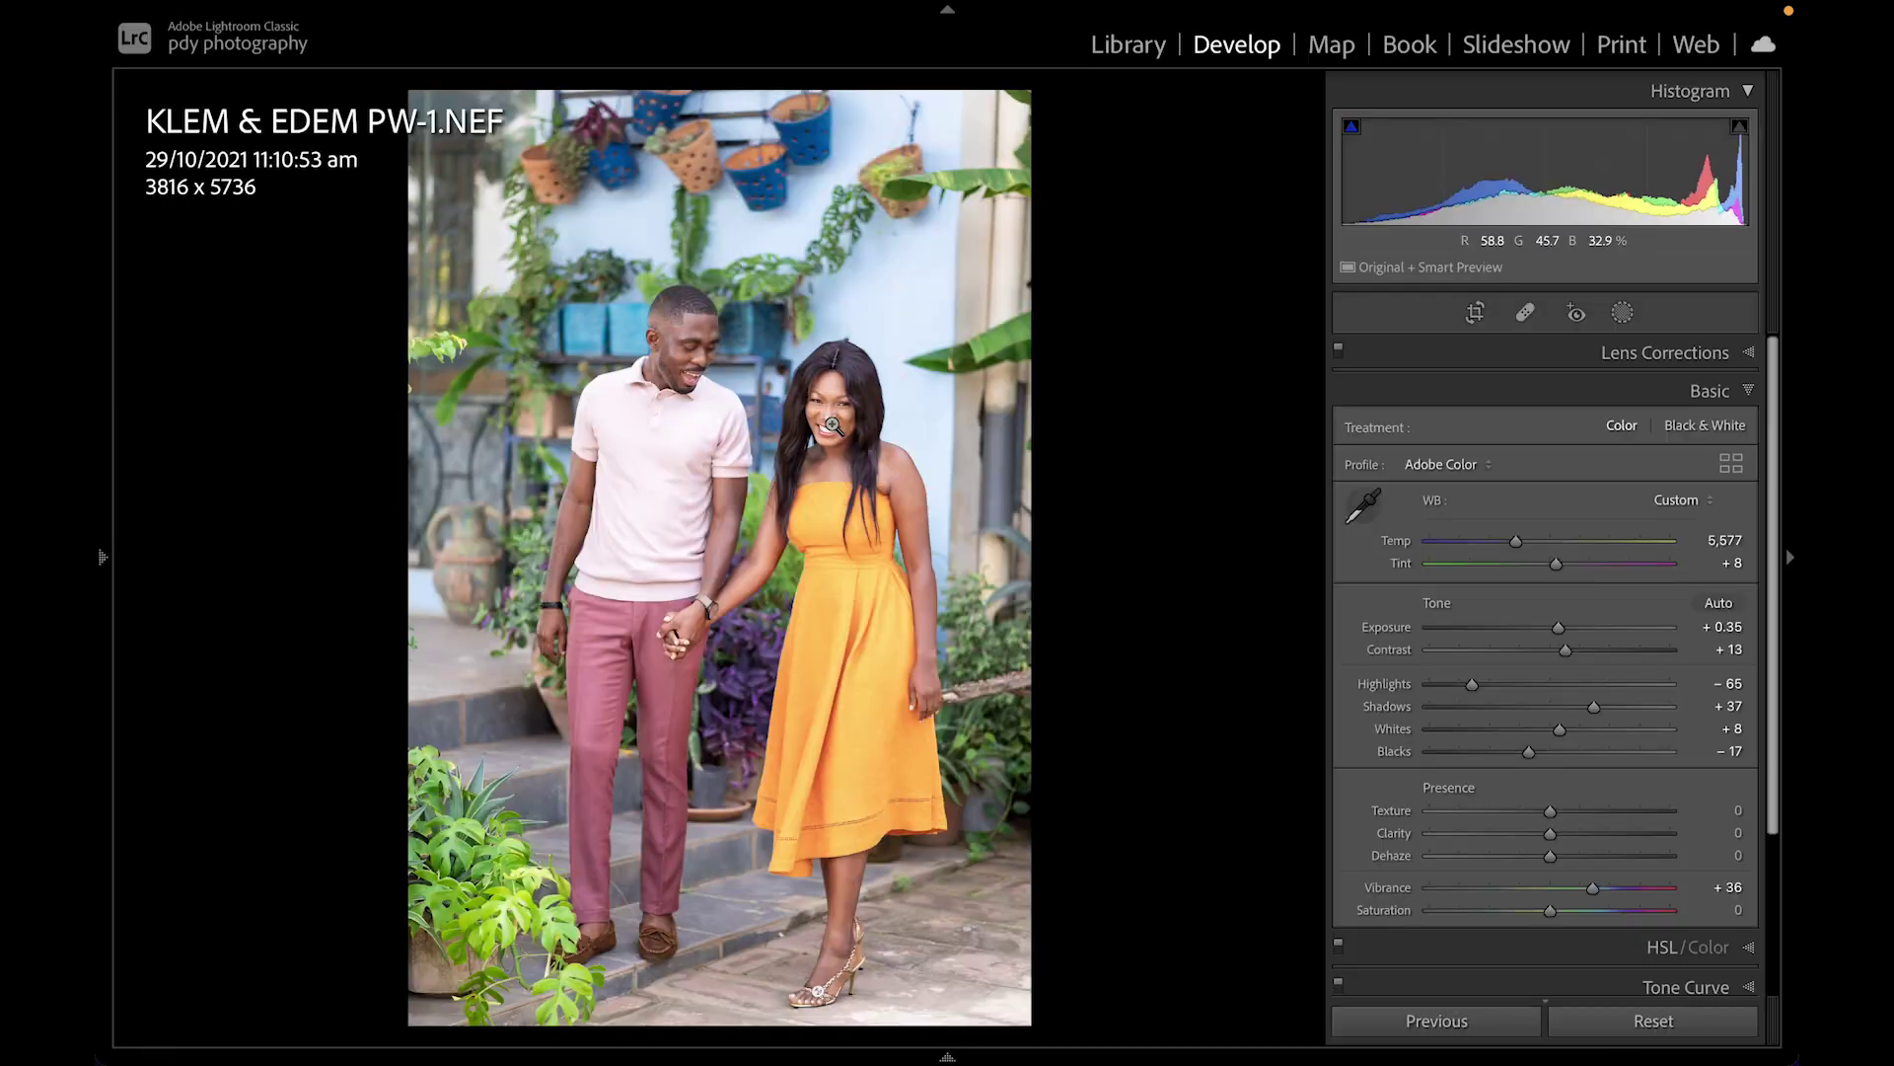
Compare the before and after versions of the first pre-wedding photo in Develop
key(backslash)
key(backslash)
key(backslash)
key(backslash)
Go to the second pre-wedding photo and compare its before and after versions
key(Right)
key(backslash)
key(backslash)
key(backslash)
key(backslash)
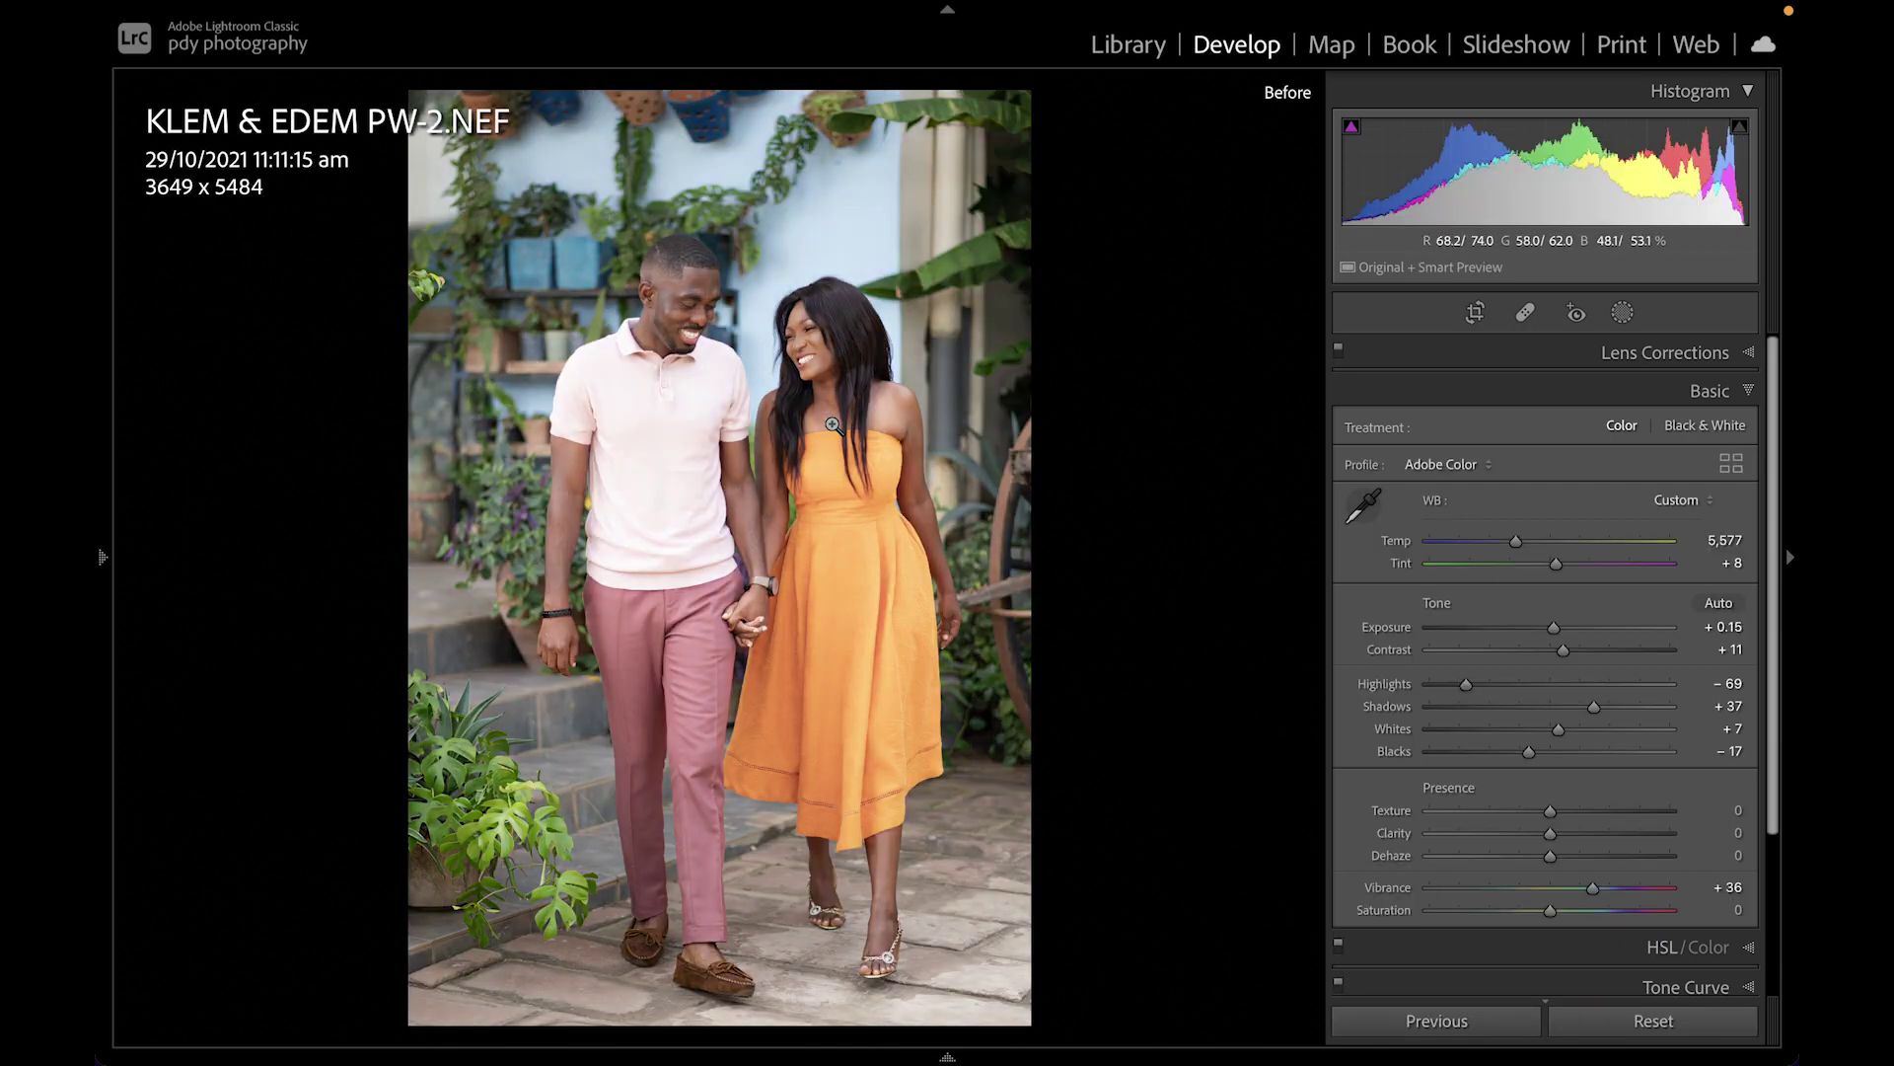
key(backslash)
key(backslash)
key(backslash)
key(backslash)
key(backslash)
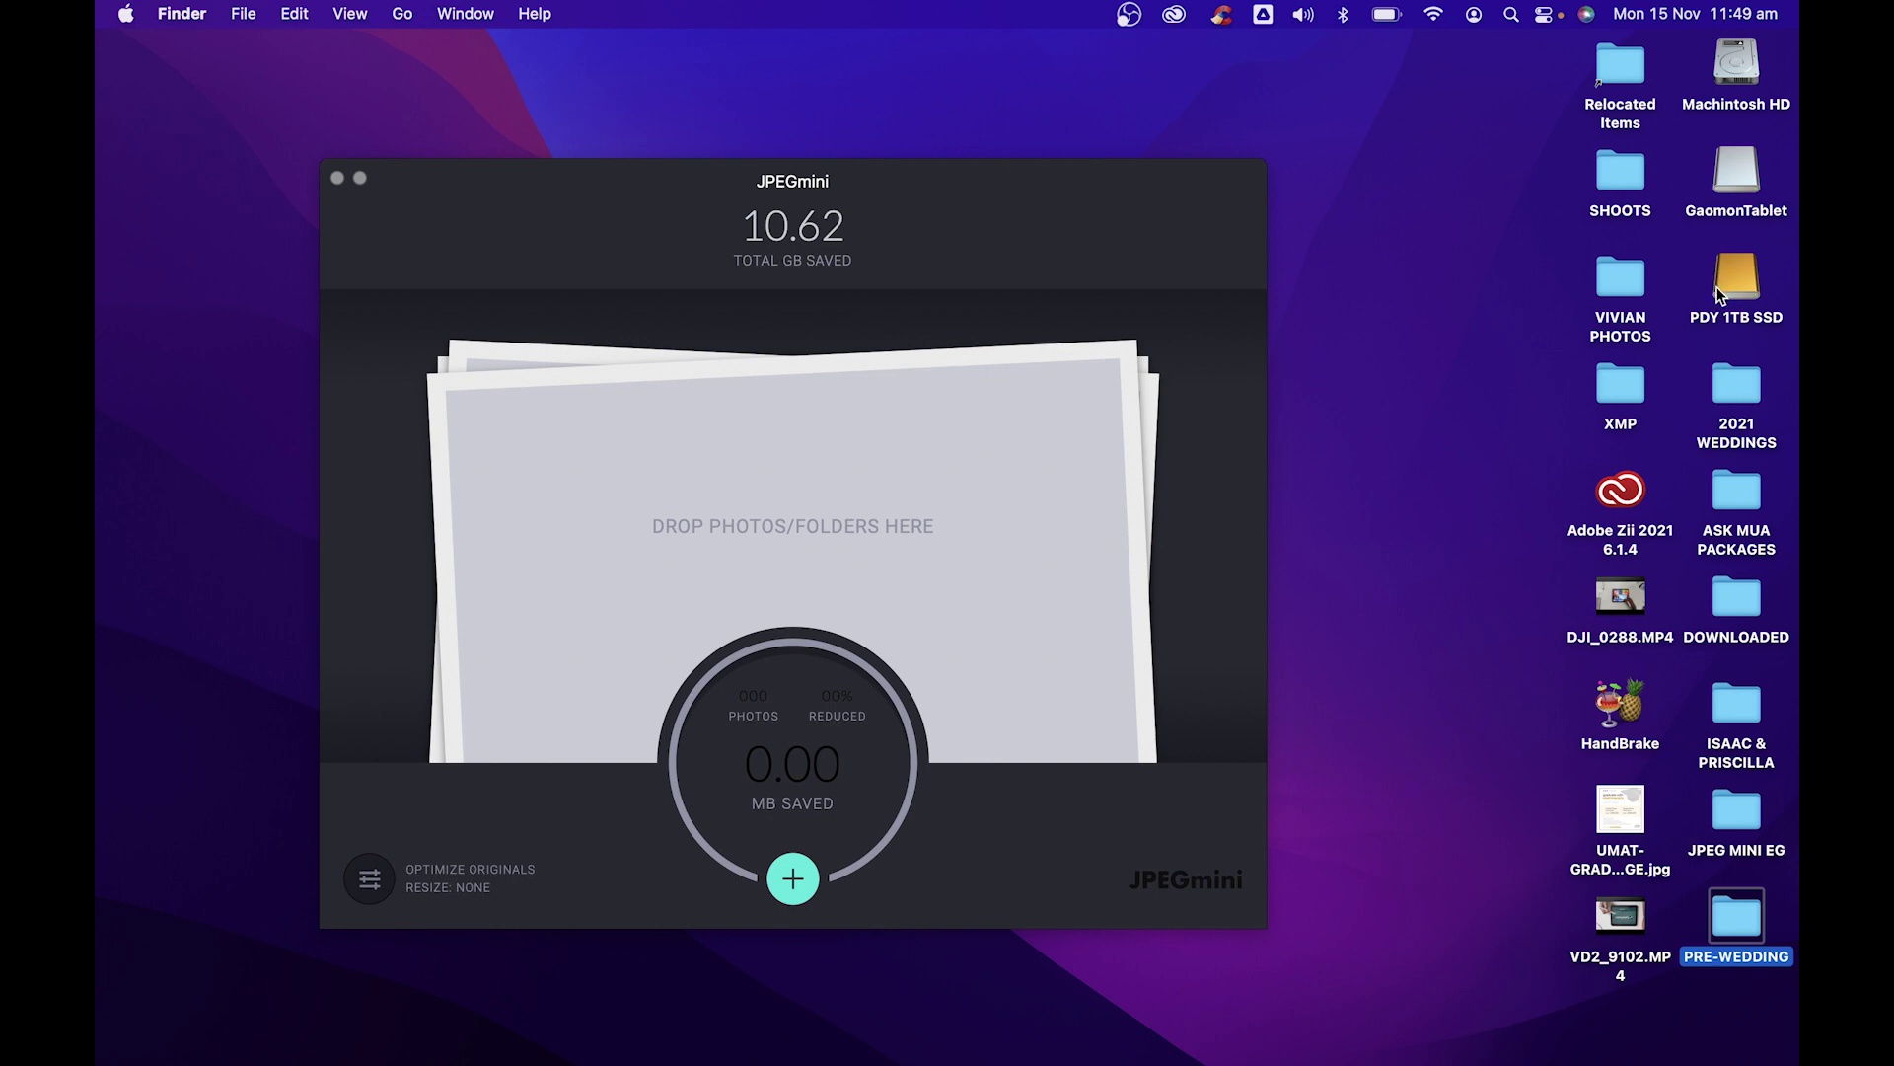
Switch to Finder and examine the desktop folder JPEG MINI EG, checking its overall size and the JPEG files inside
click(1749, 732)
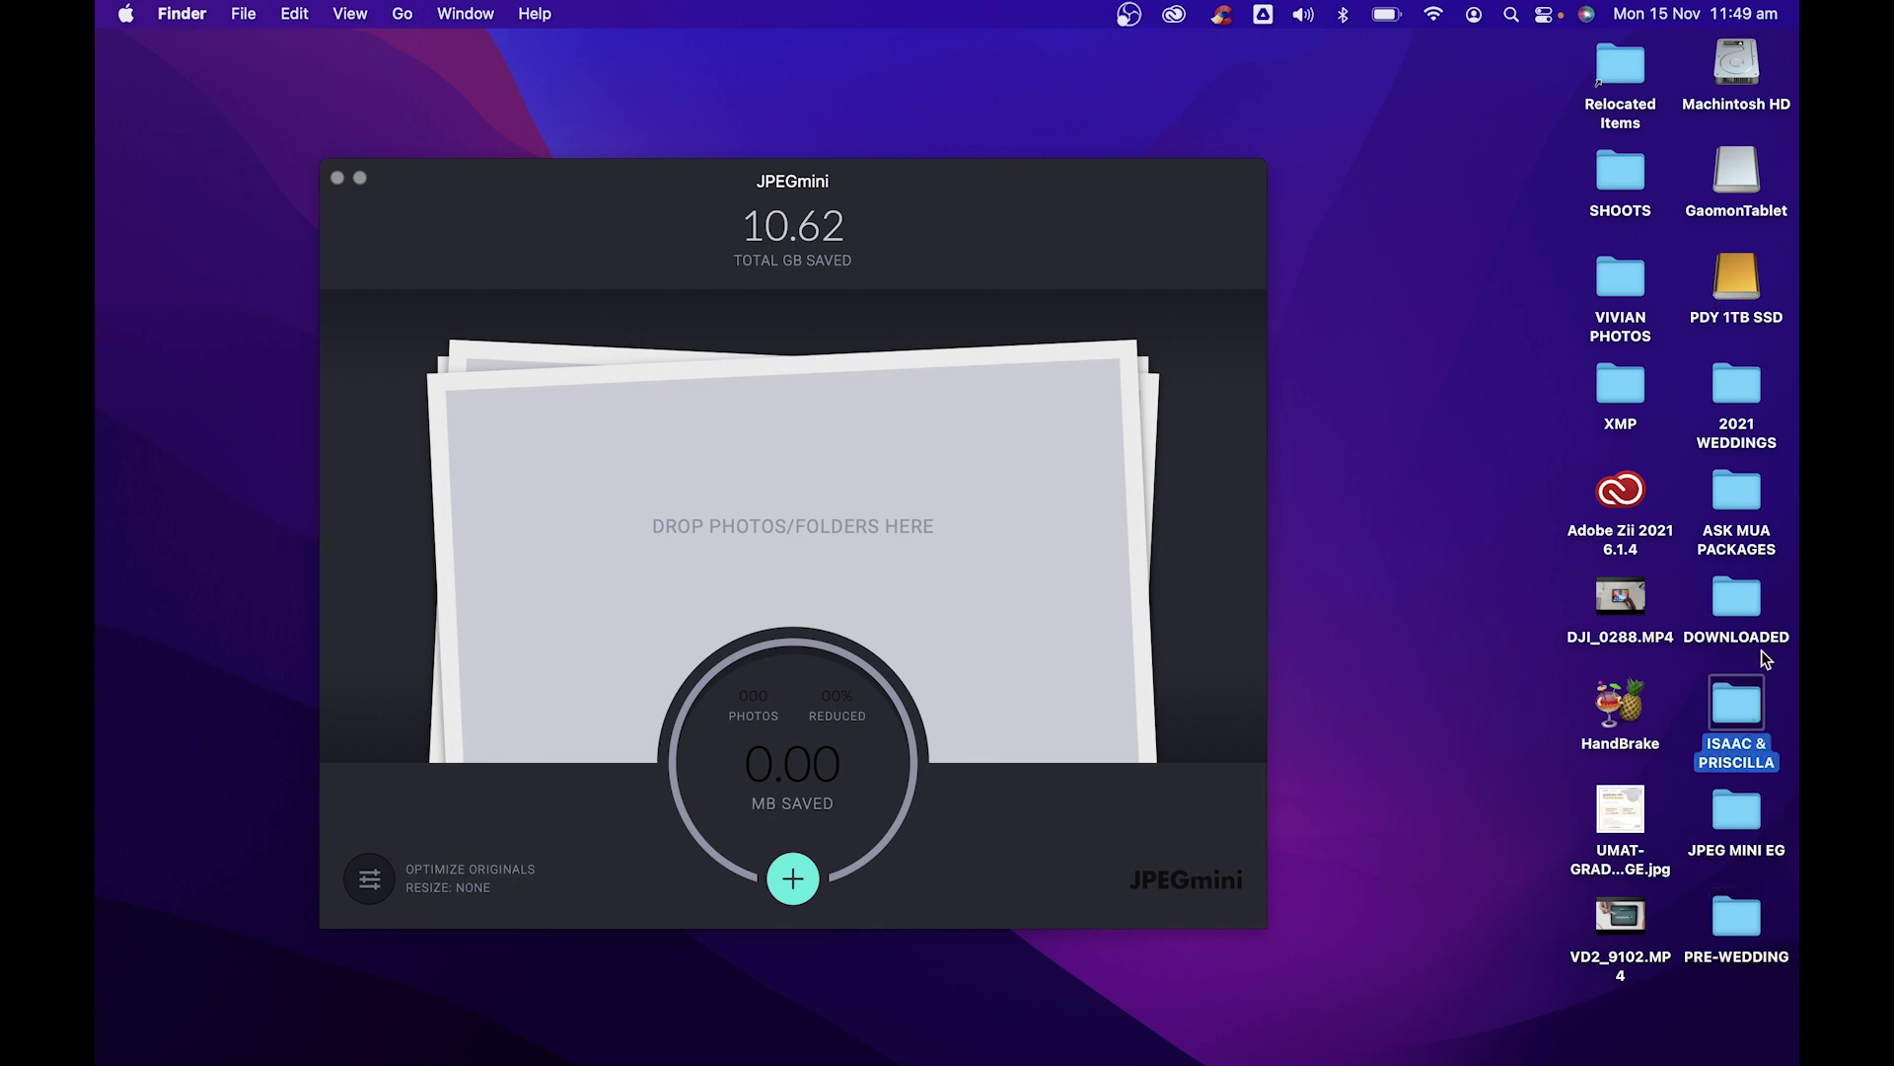
click(1626, 281)
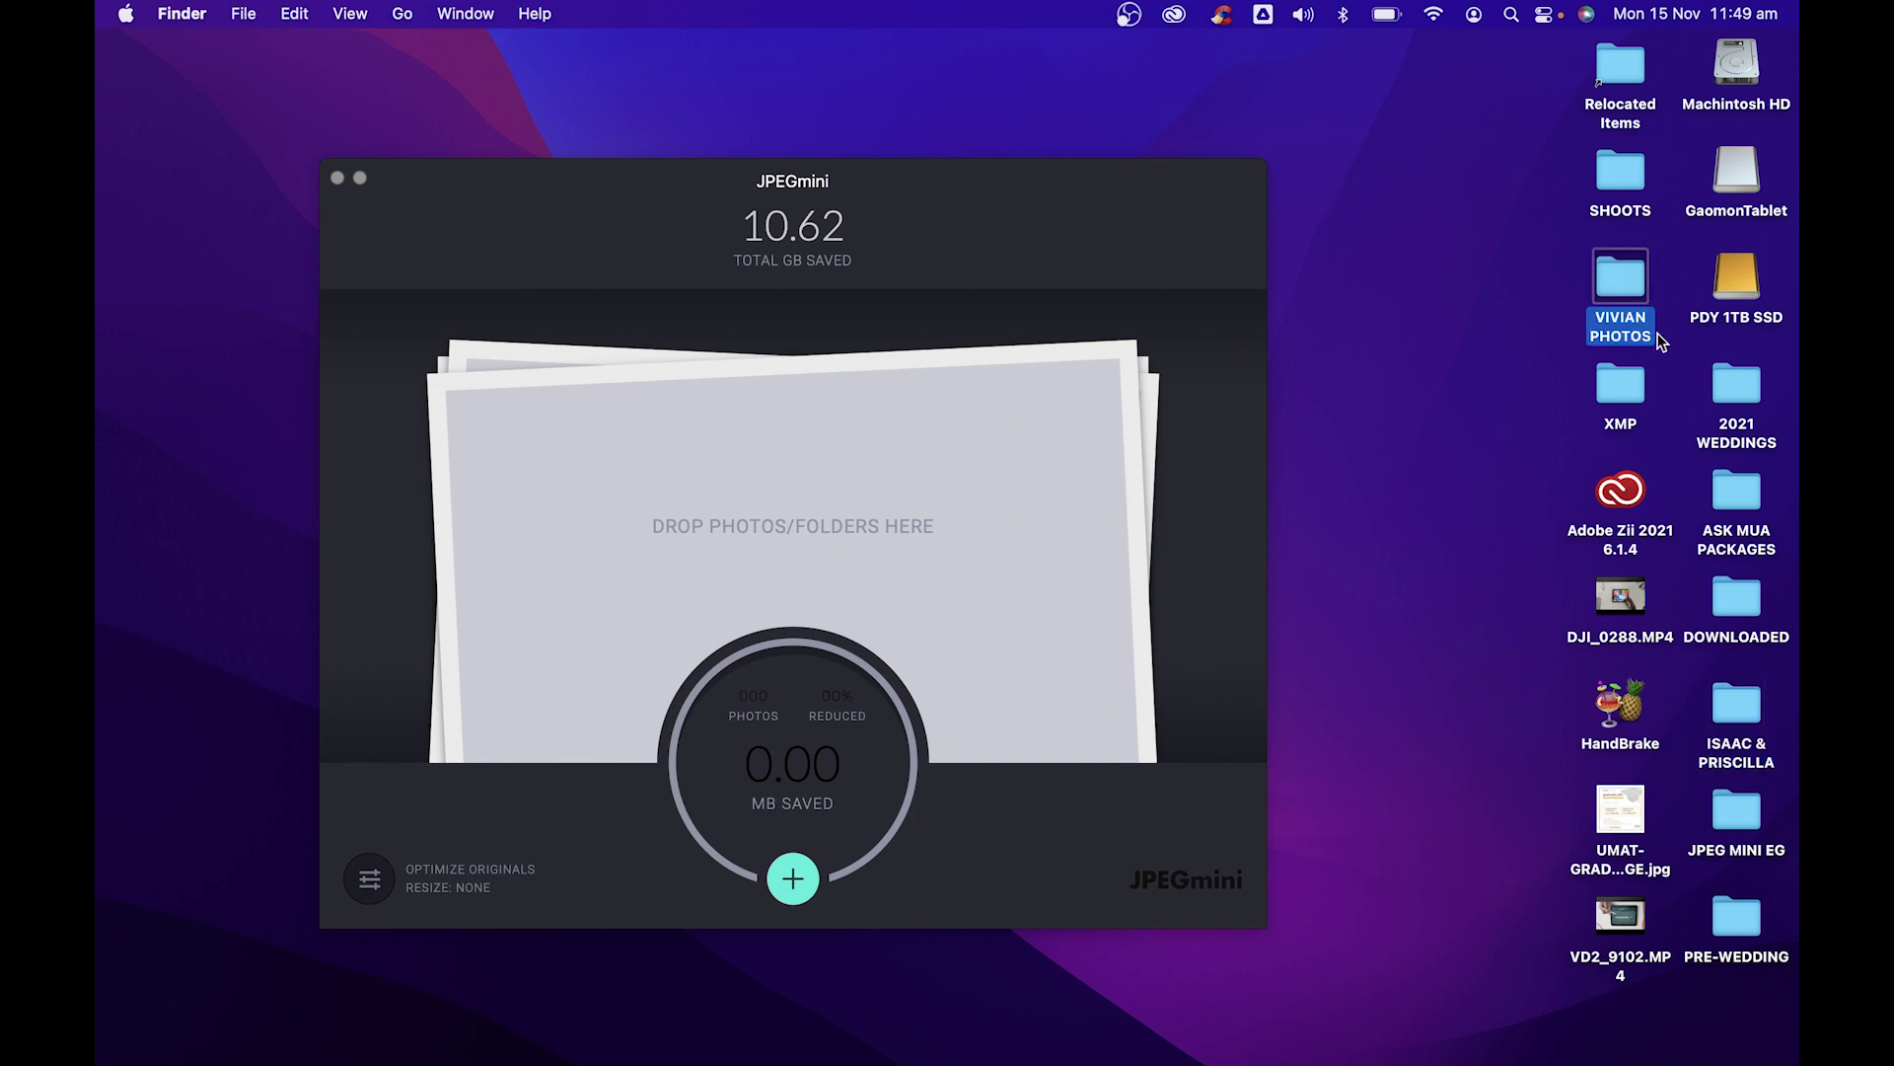
click(1734, 811)
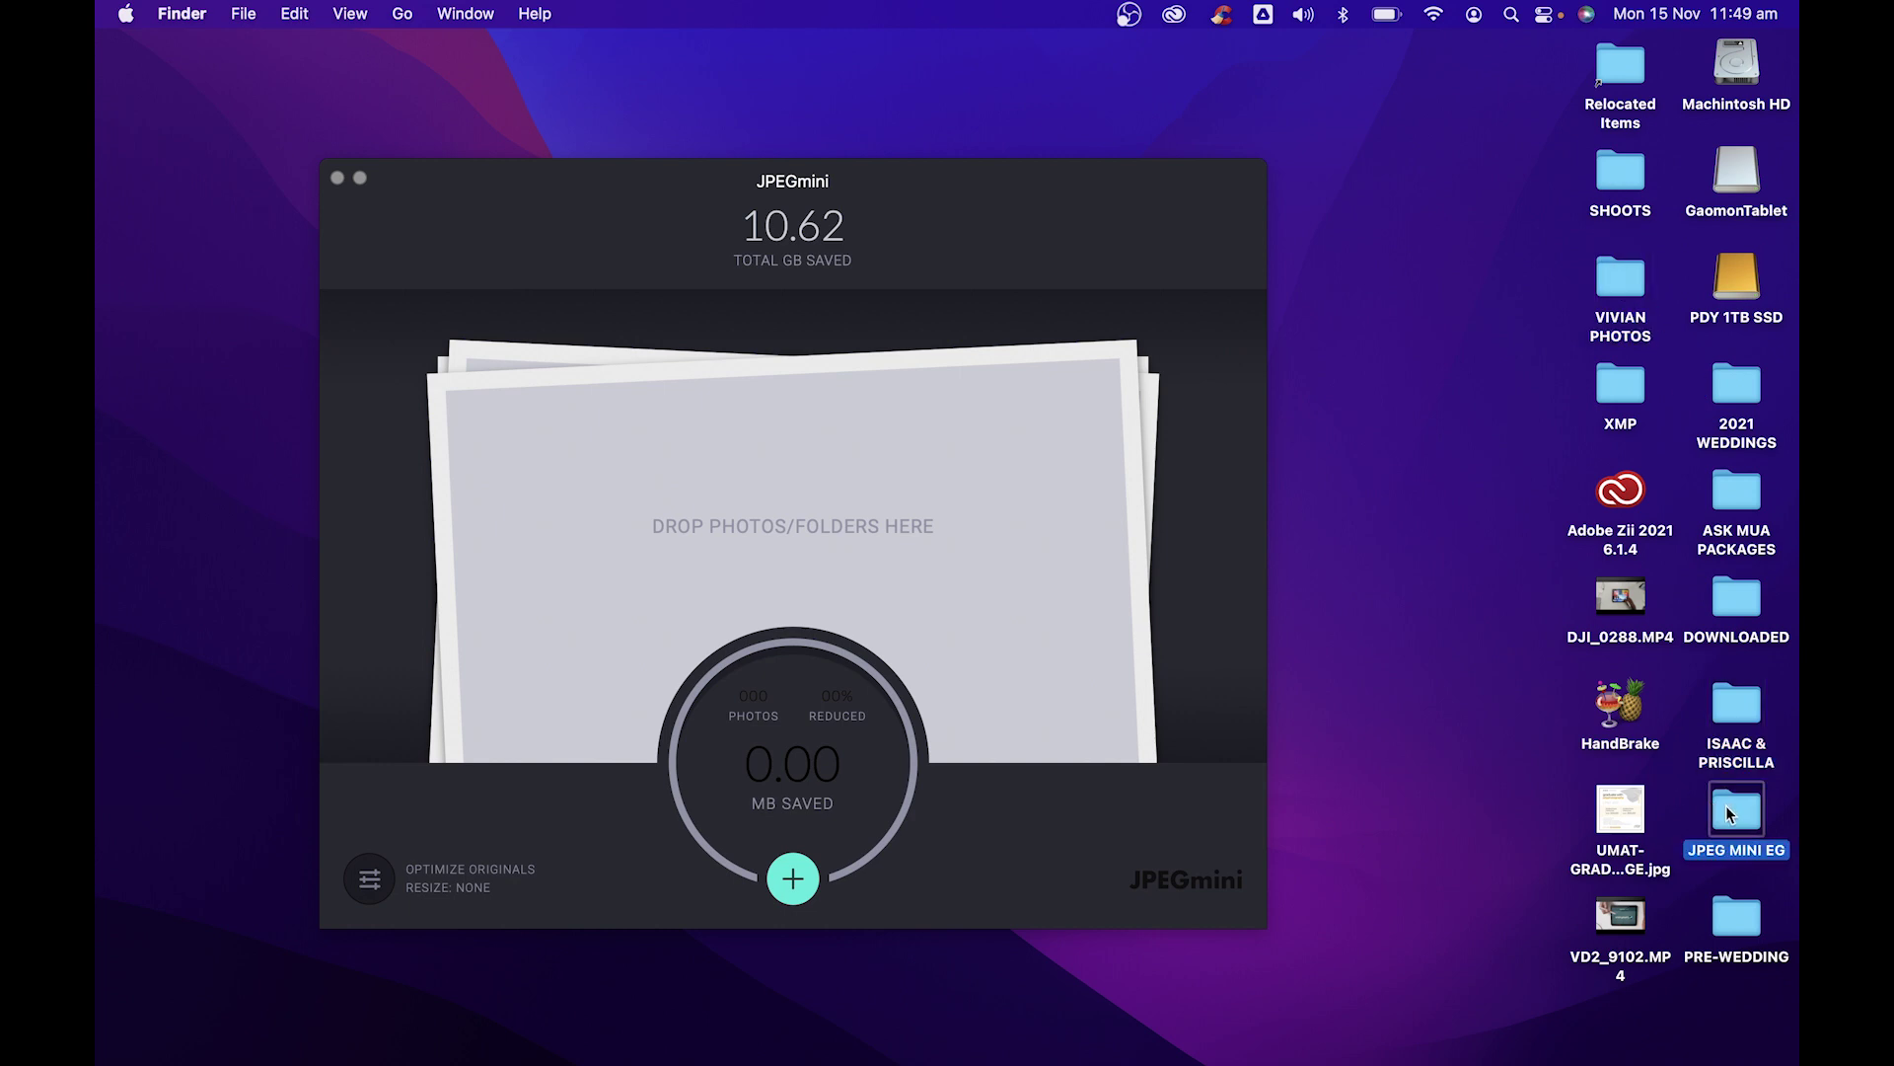
key(space)
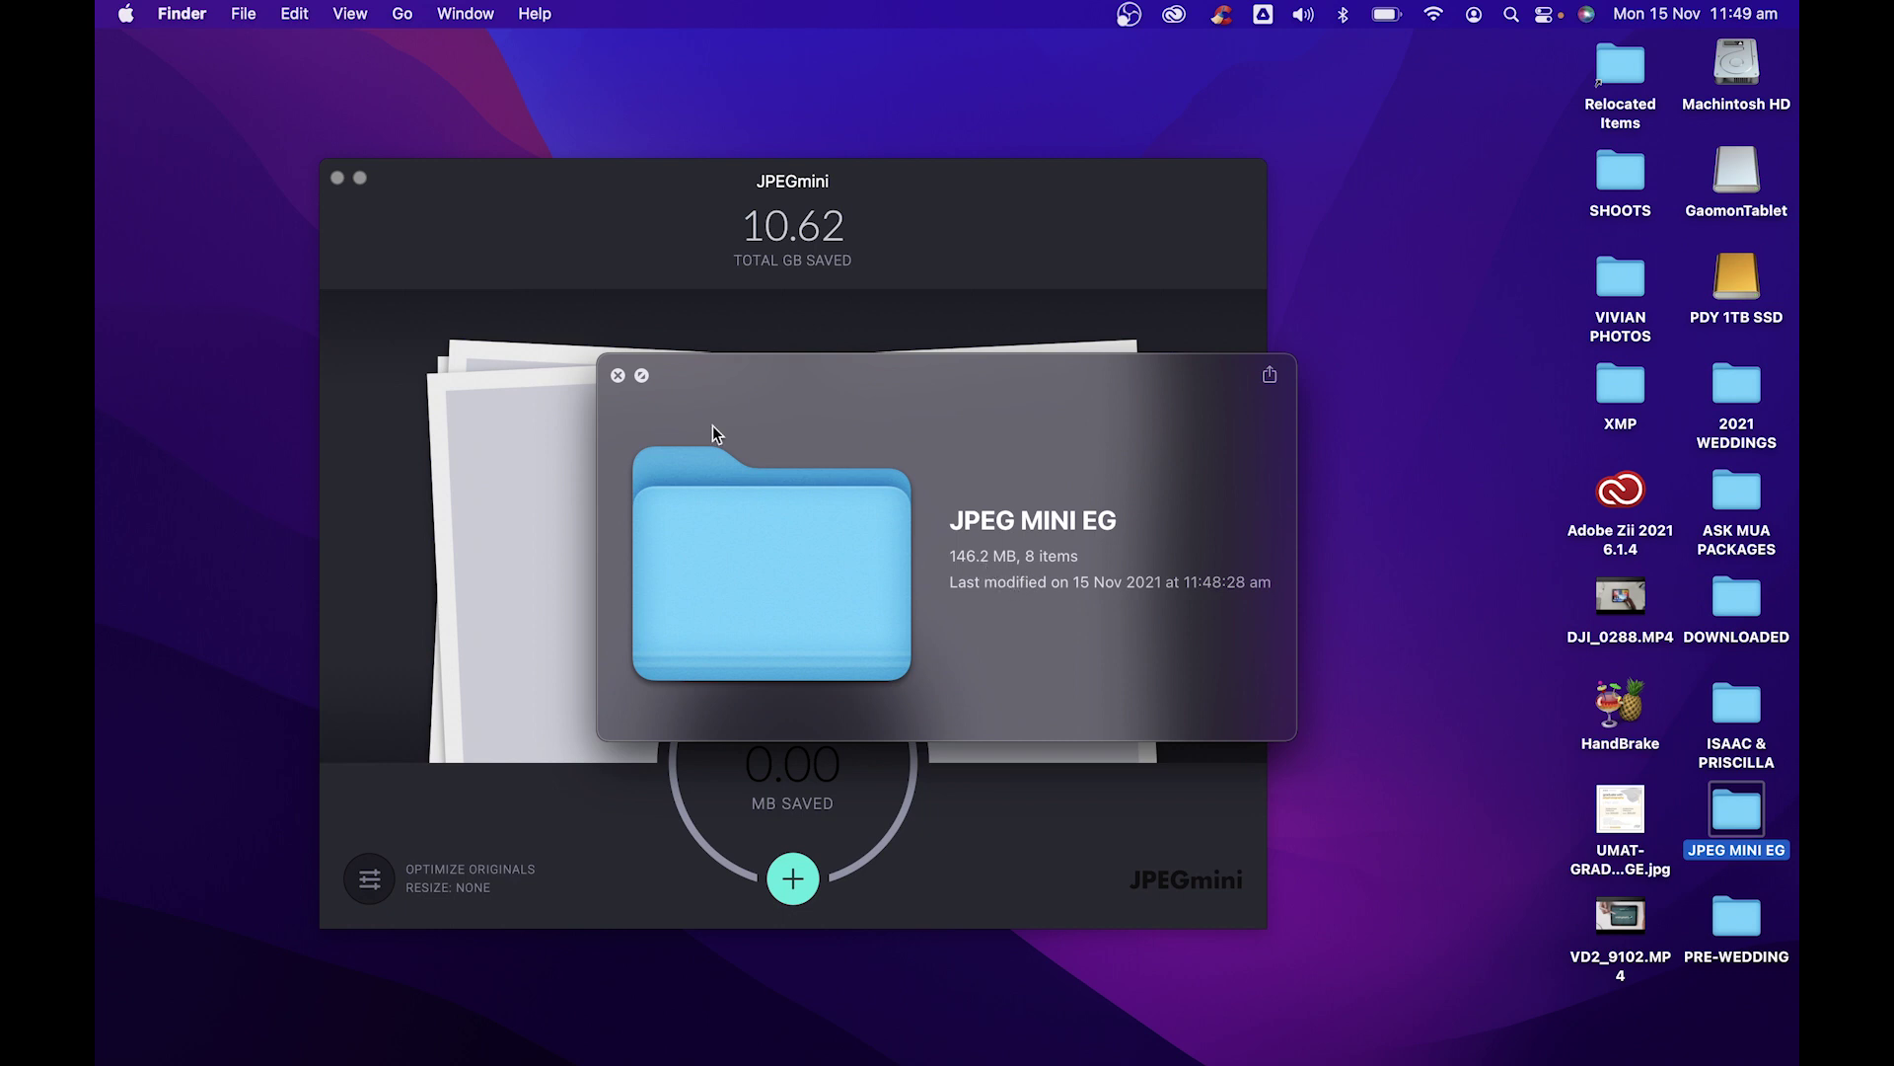
key(super+o)
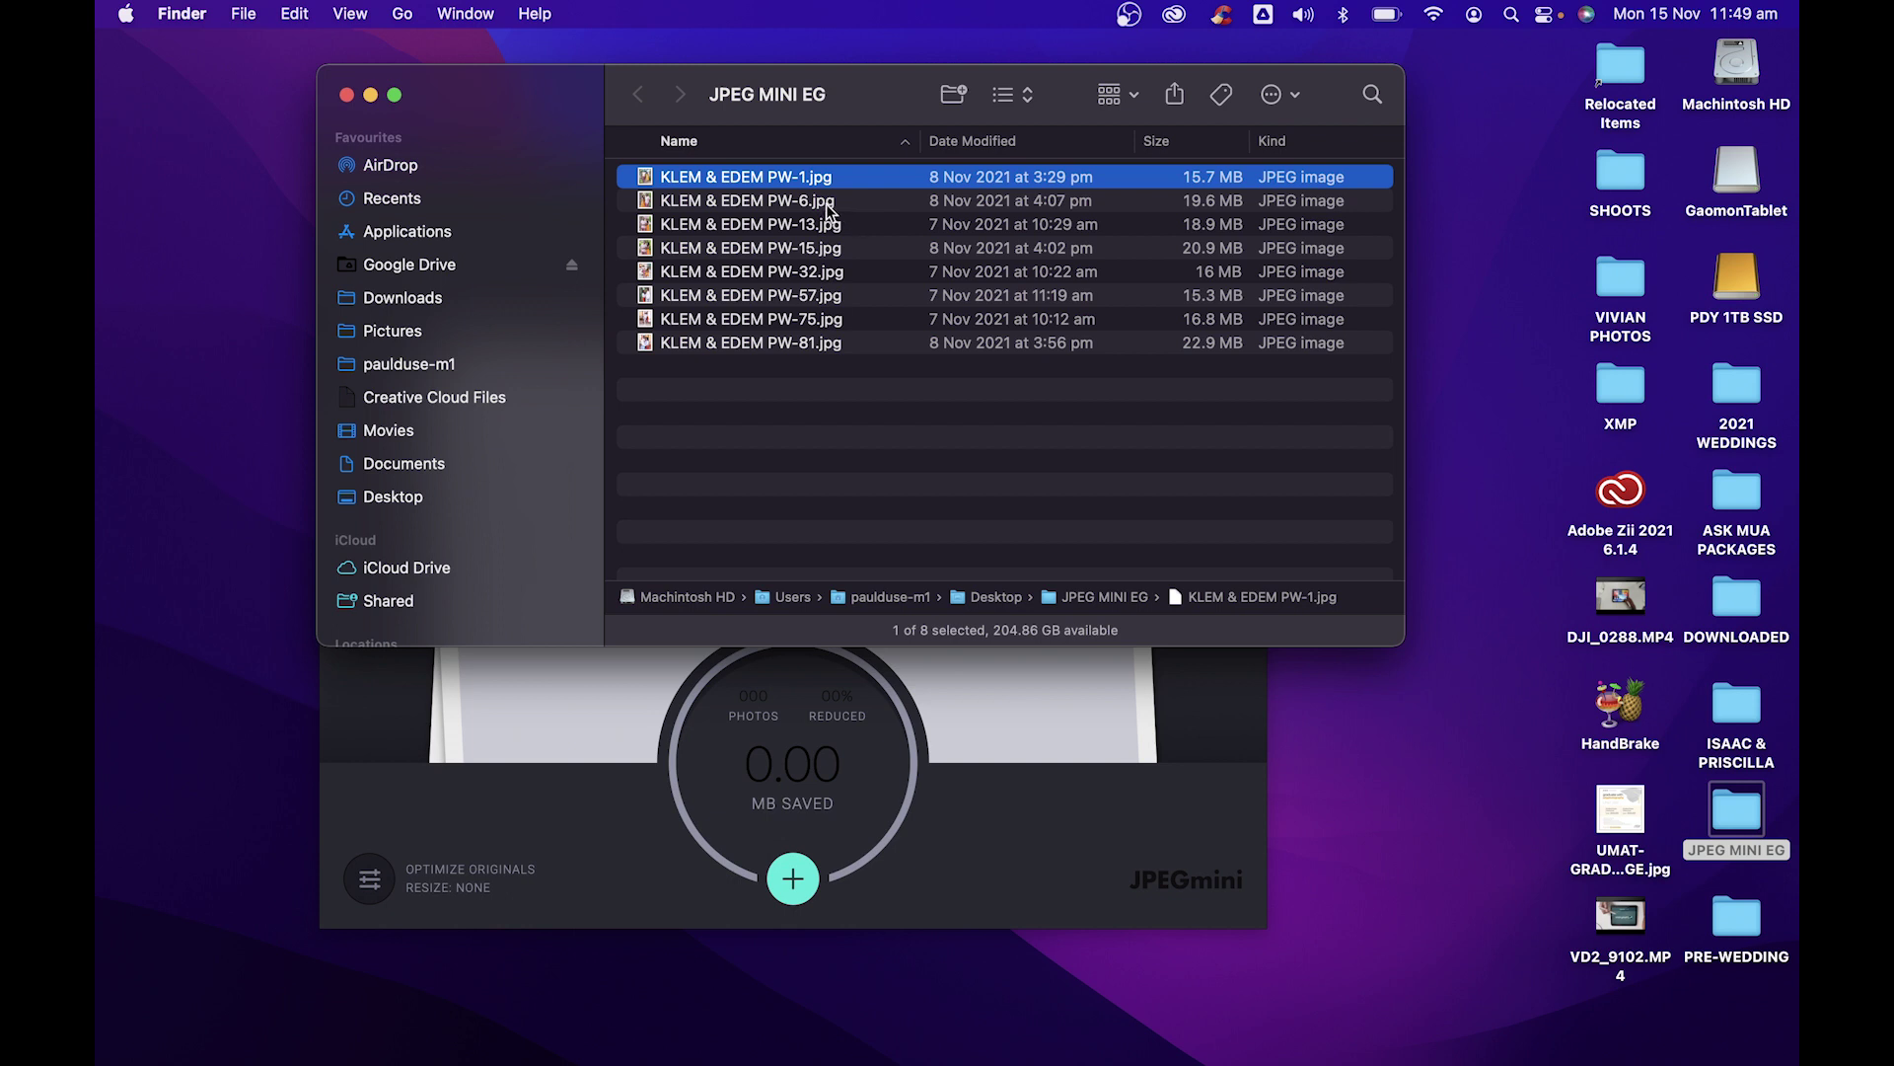
click(346, 95)
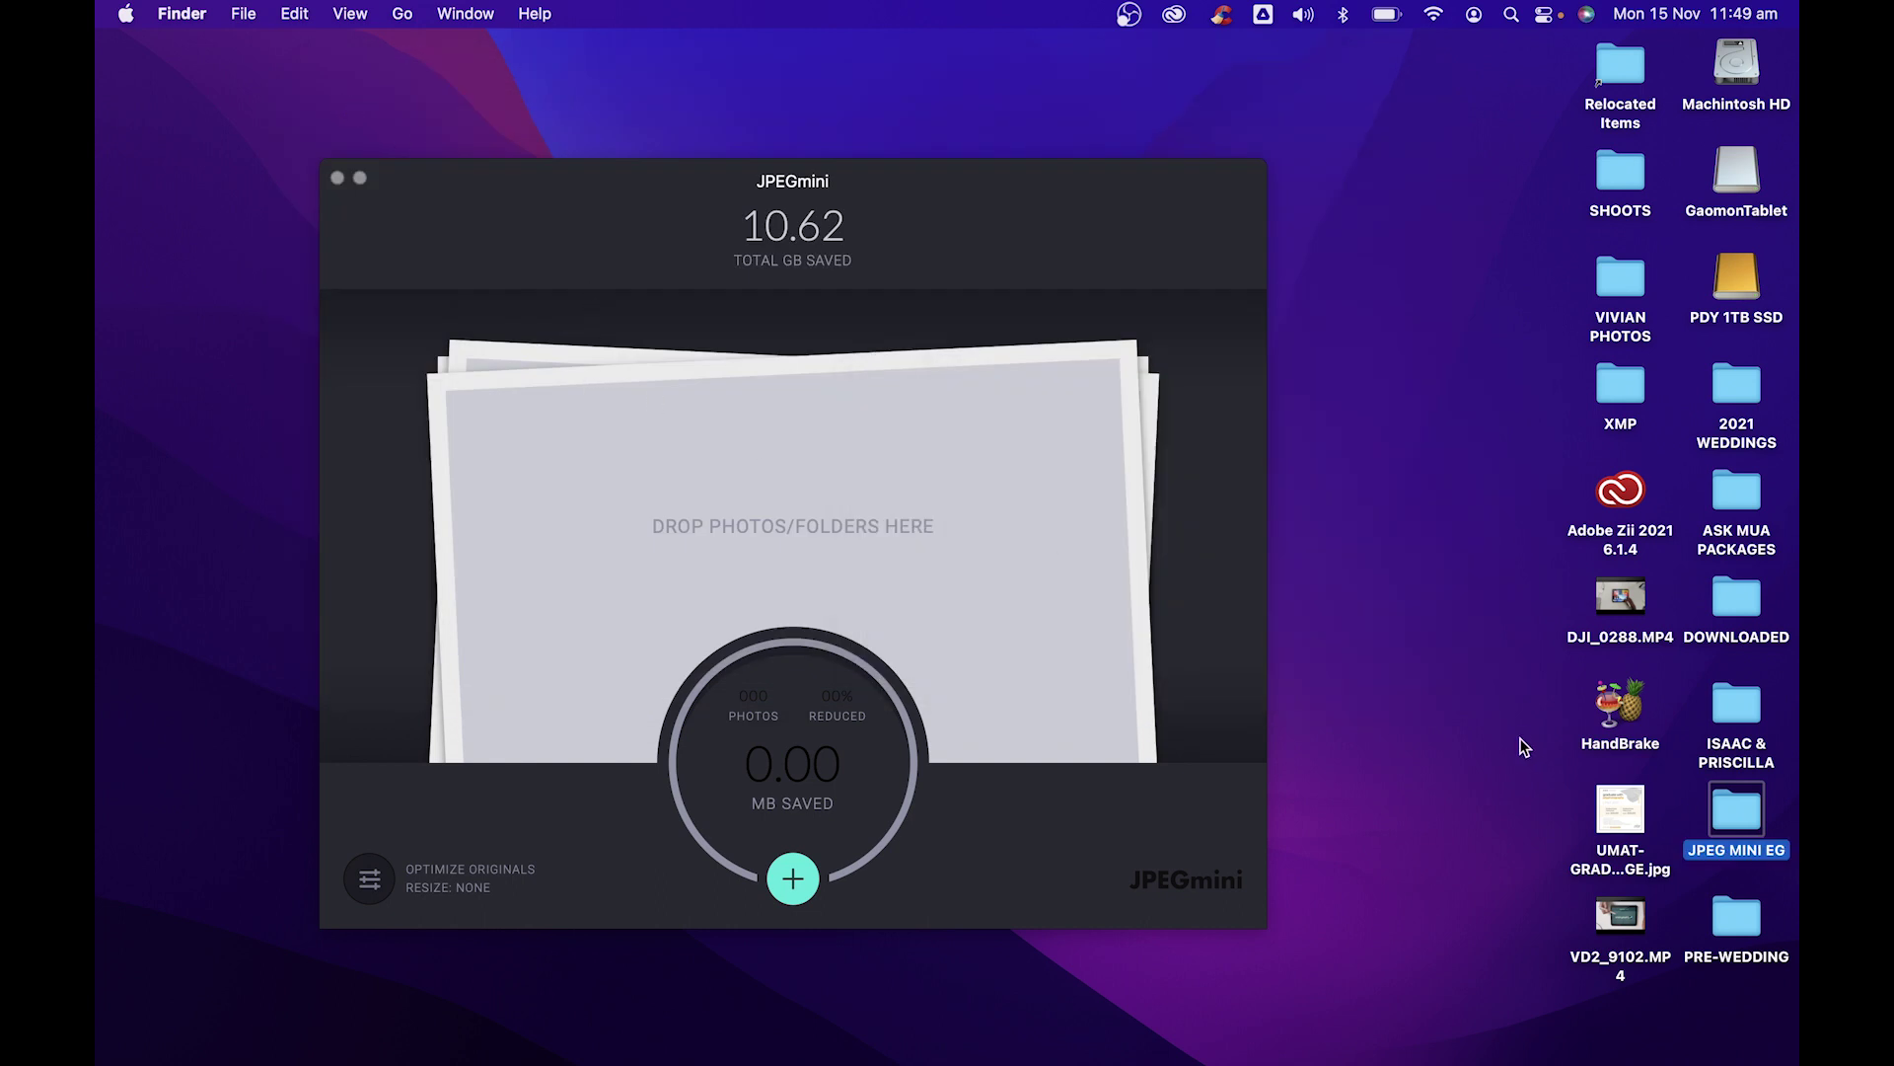
key(space)
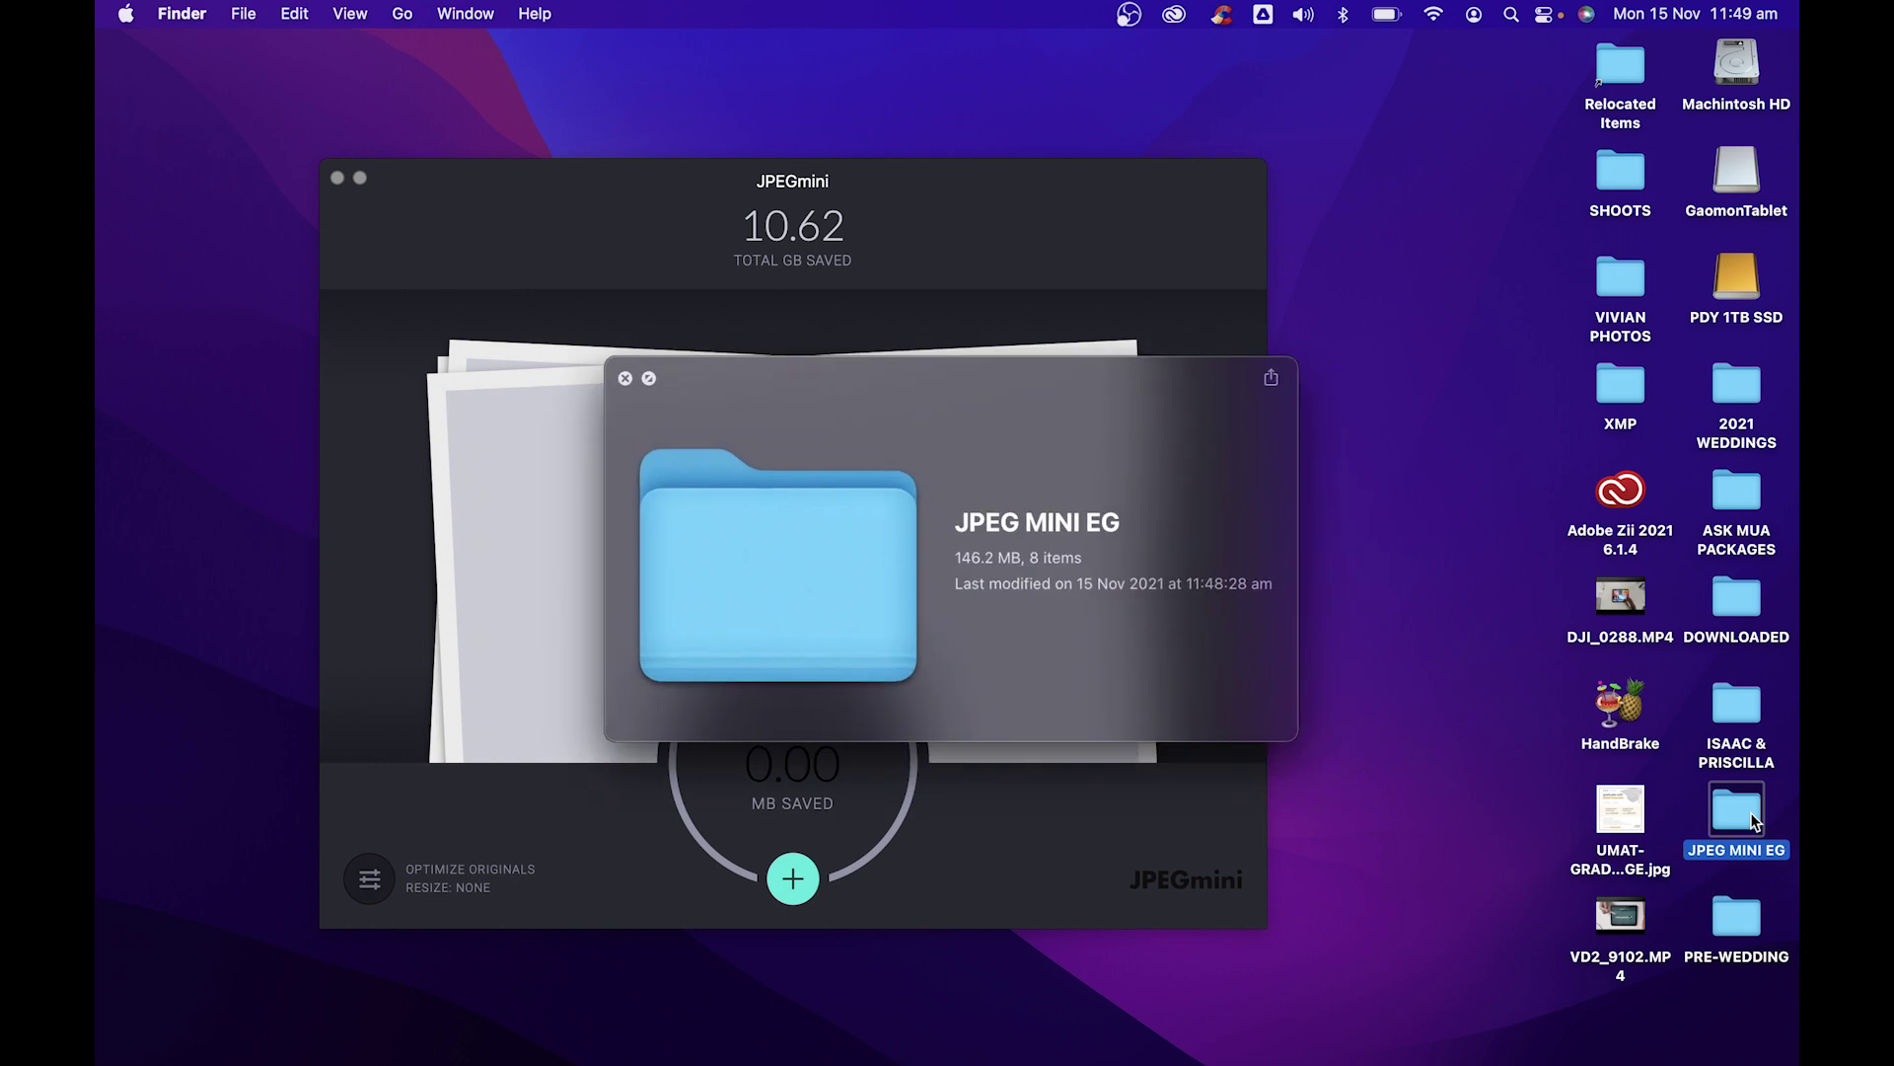
key(space)
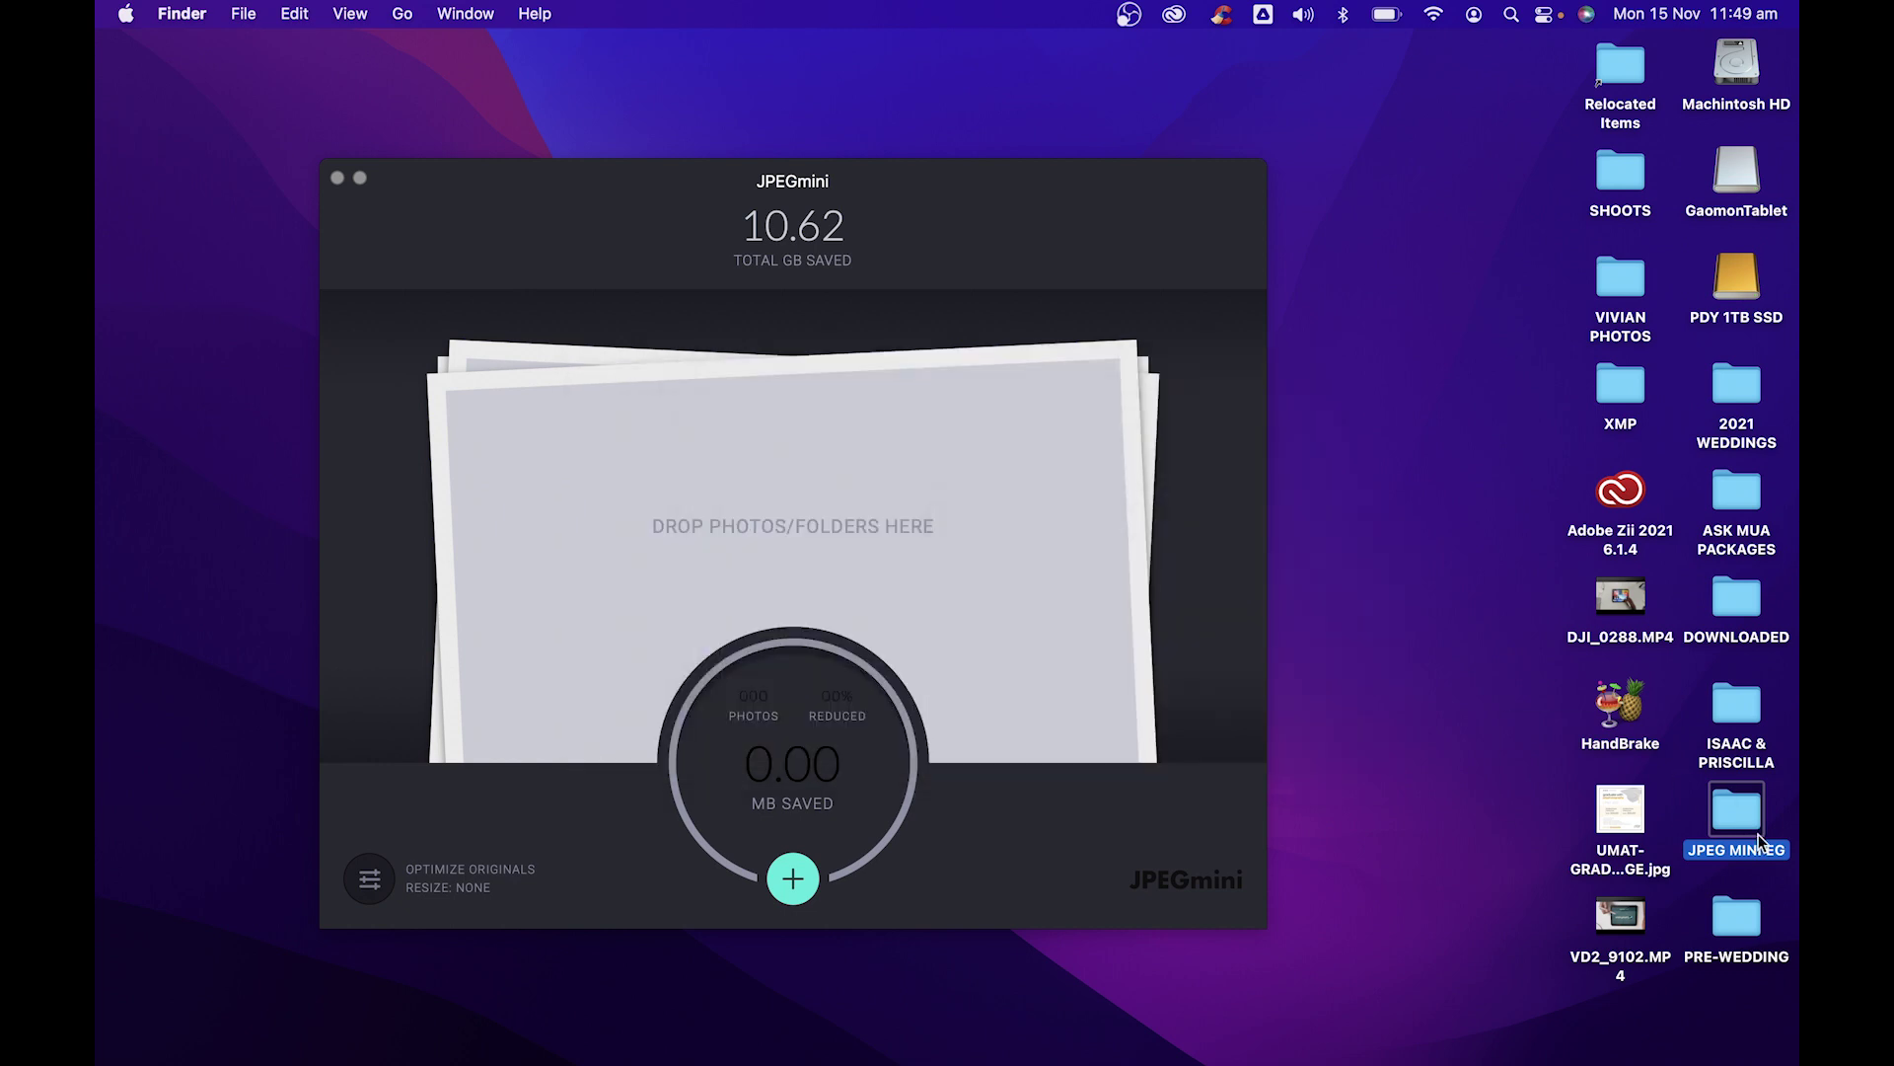
Compress the JPEG MINI EG desktop folder with JPEGmini and check the folder's resulting size
drag(1747, 817, 1049, 516)
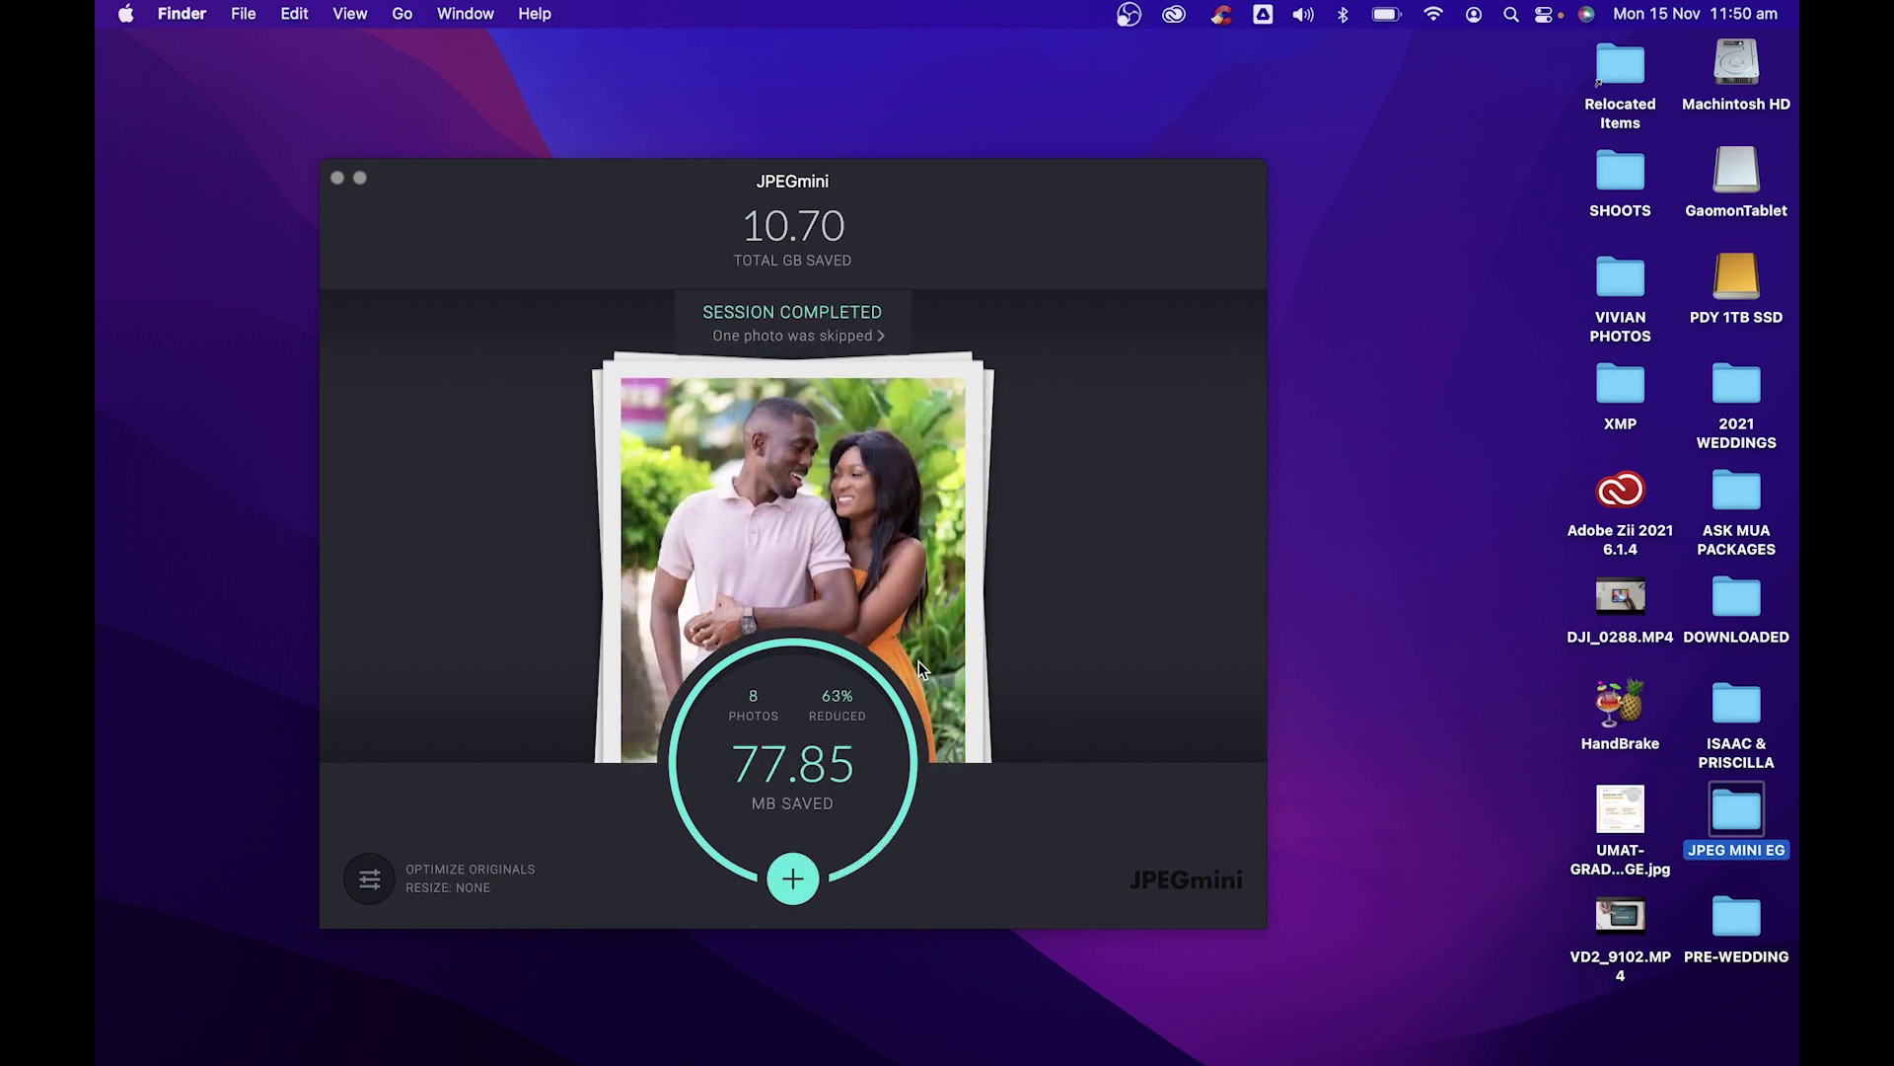
click(1753, 817)
key(space)
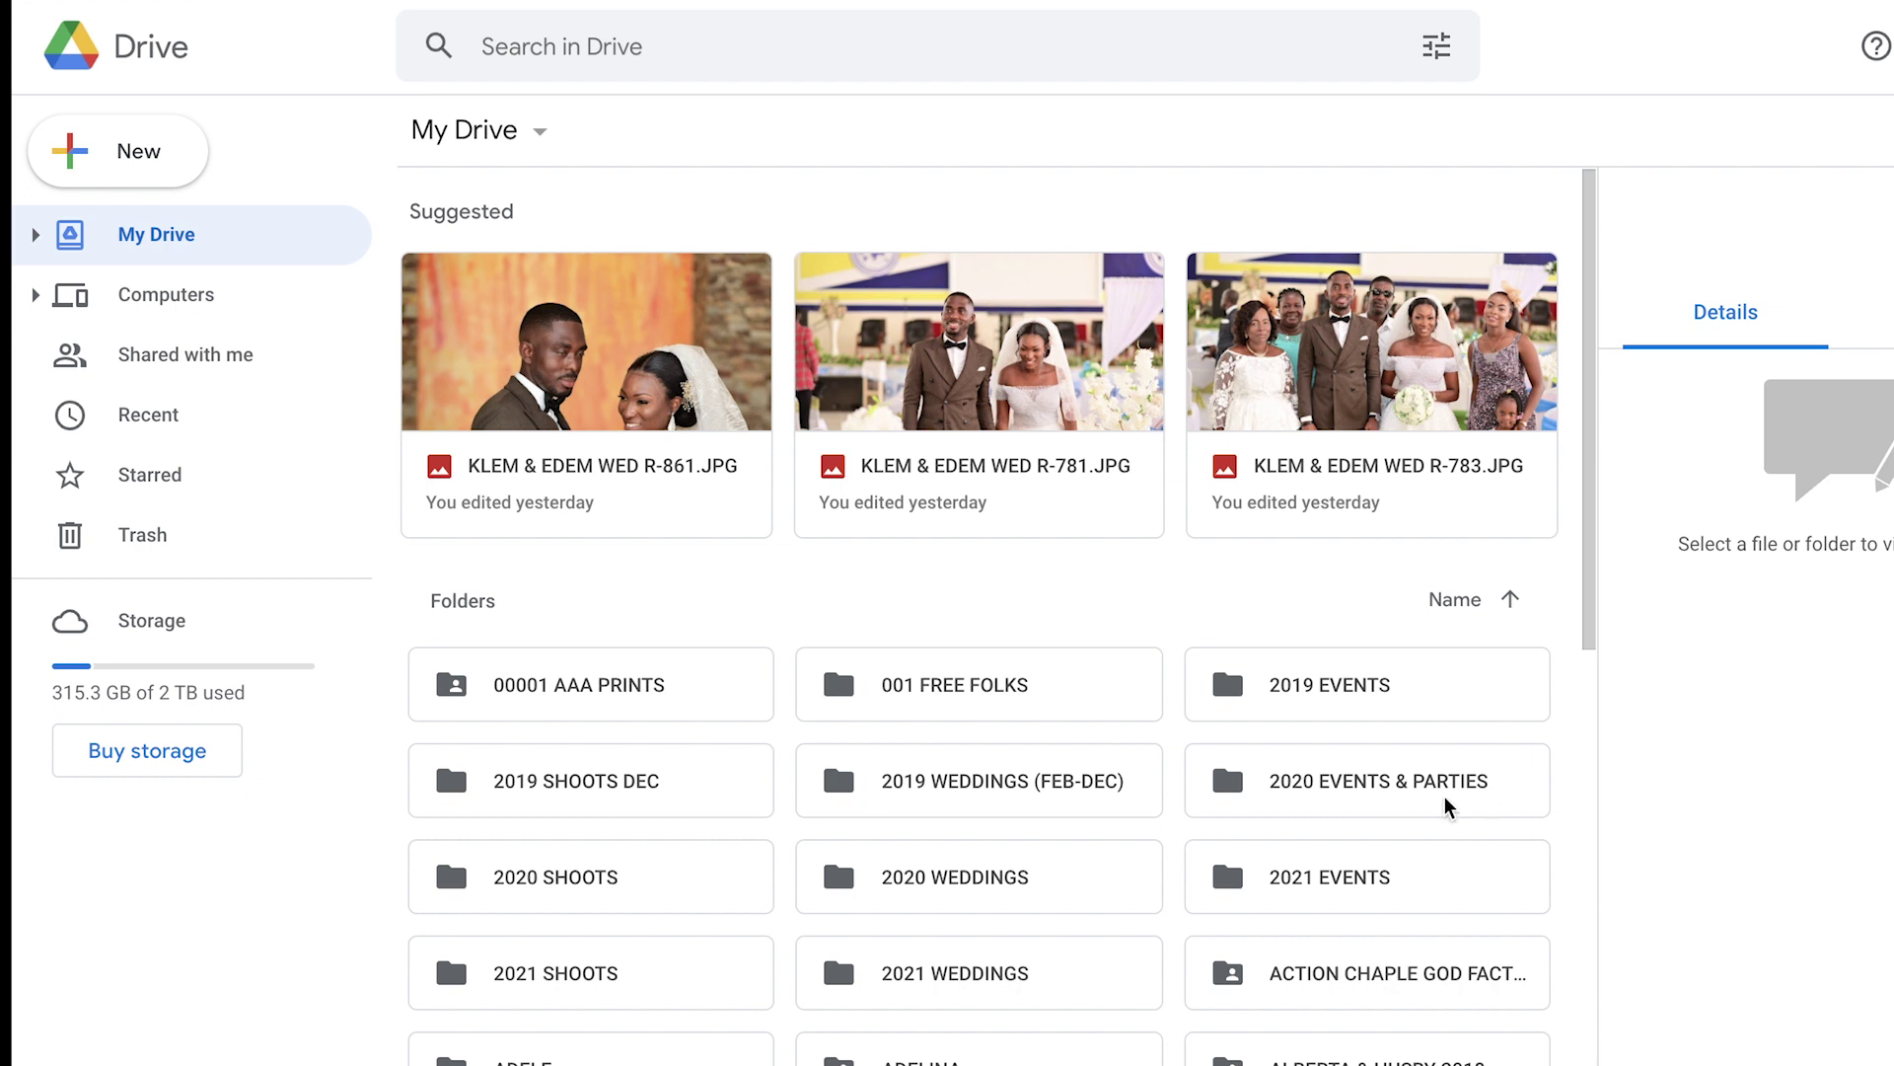
Switch to Google Drive, look over the folders in My Drive and open the 2021 WEDDINGS folder
scroll(1446, 803, down, 10)
scroll(1447, 803, up, 10)
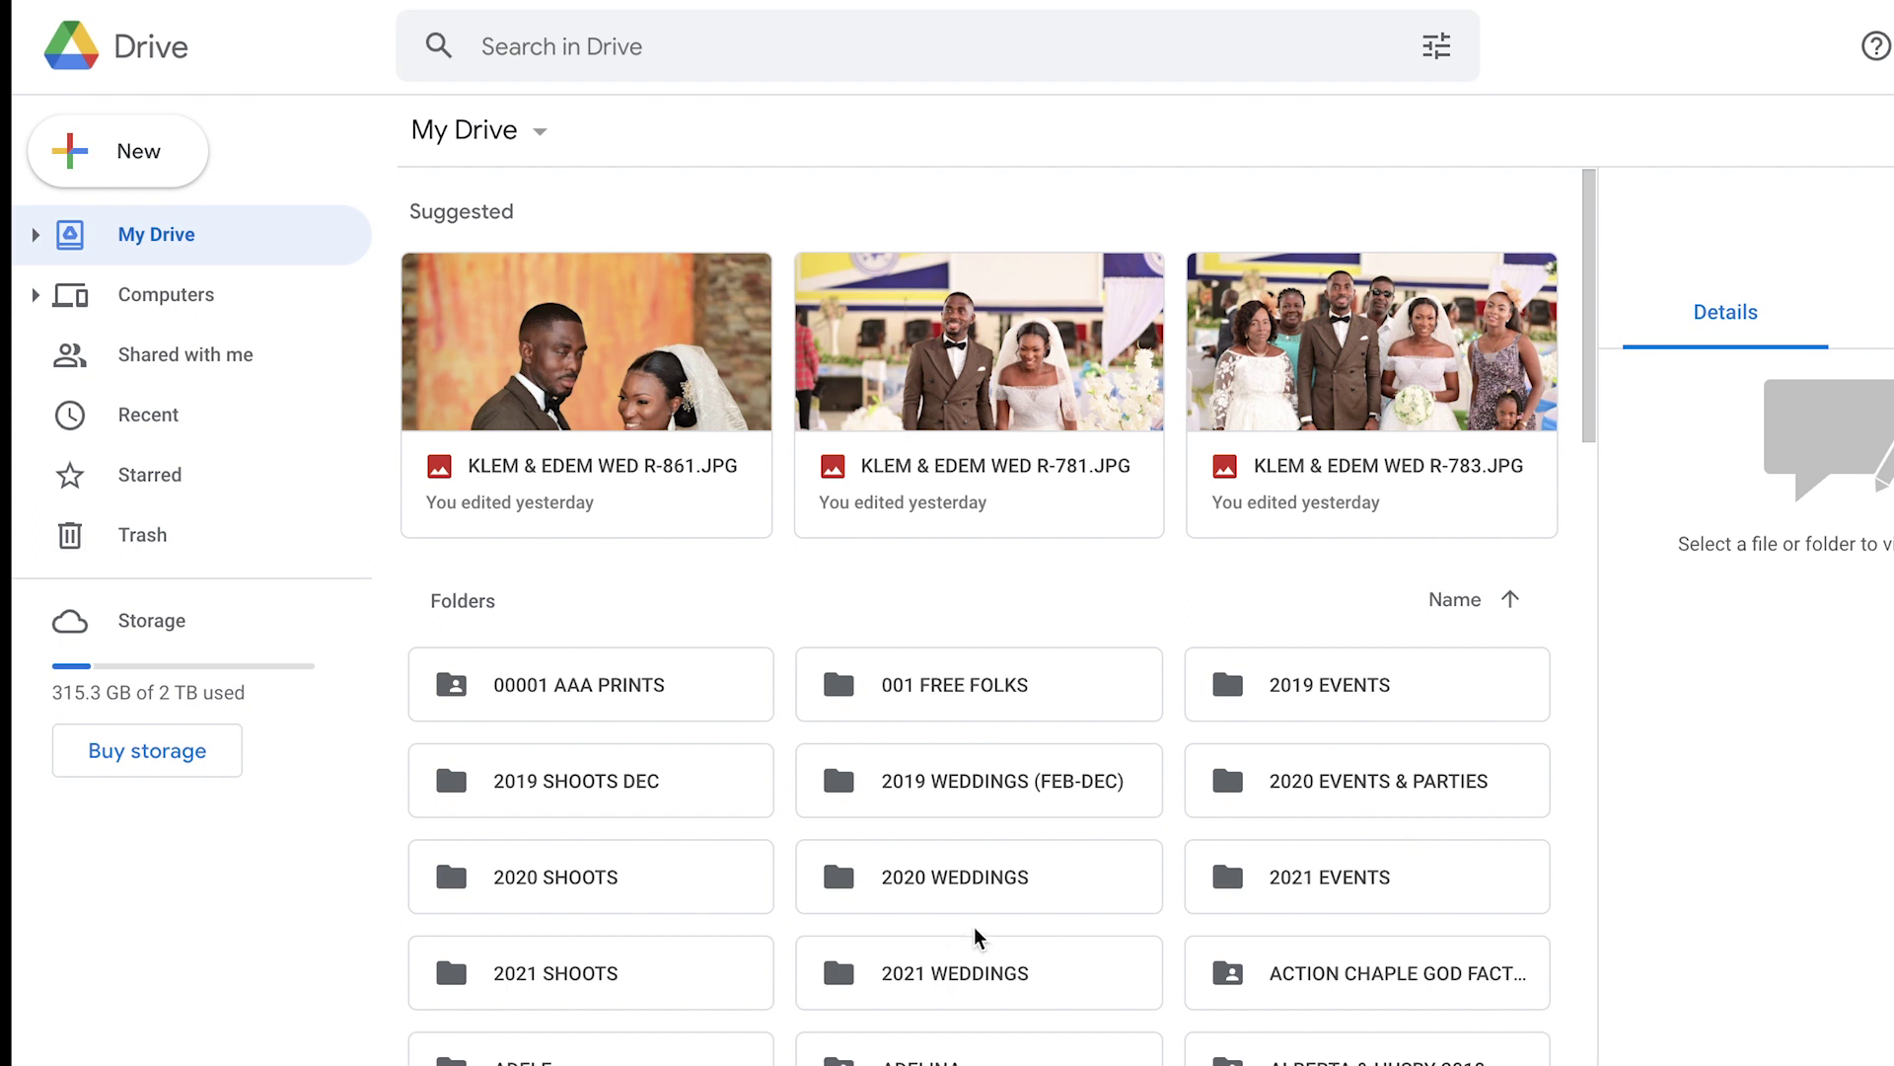
double_click(1058, 992)
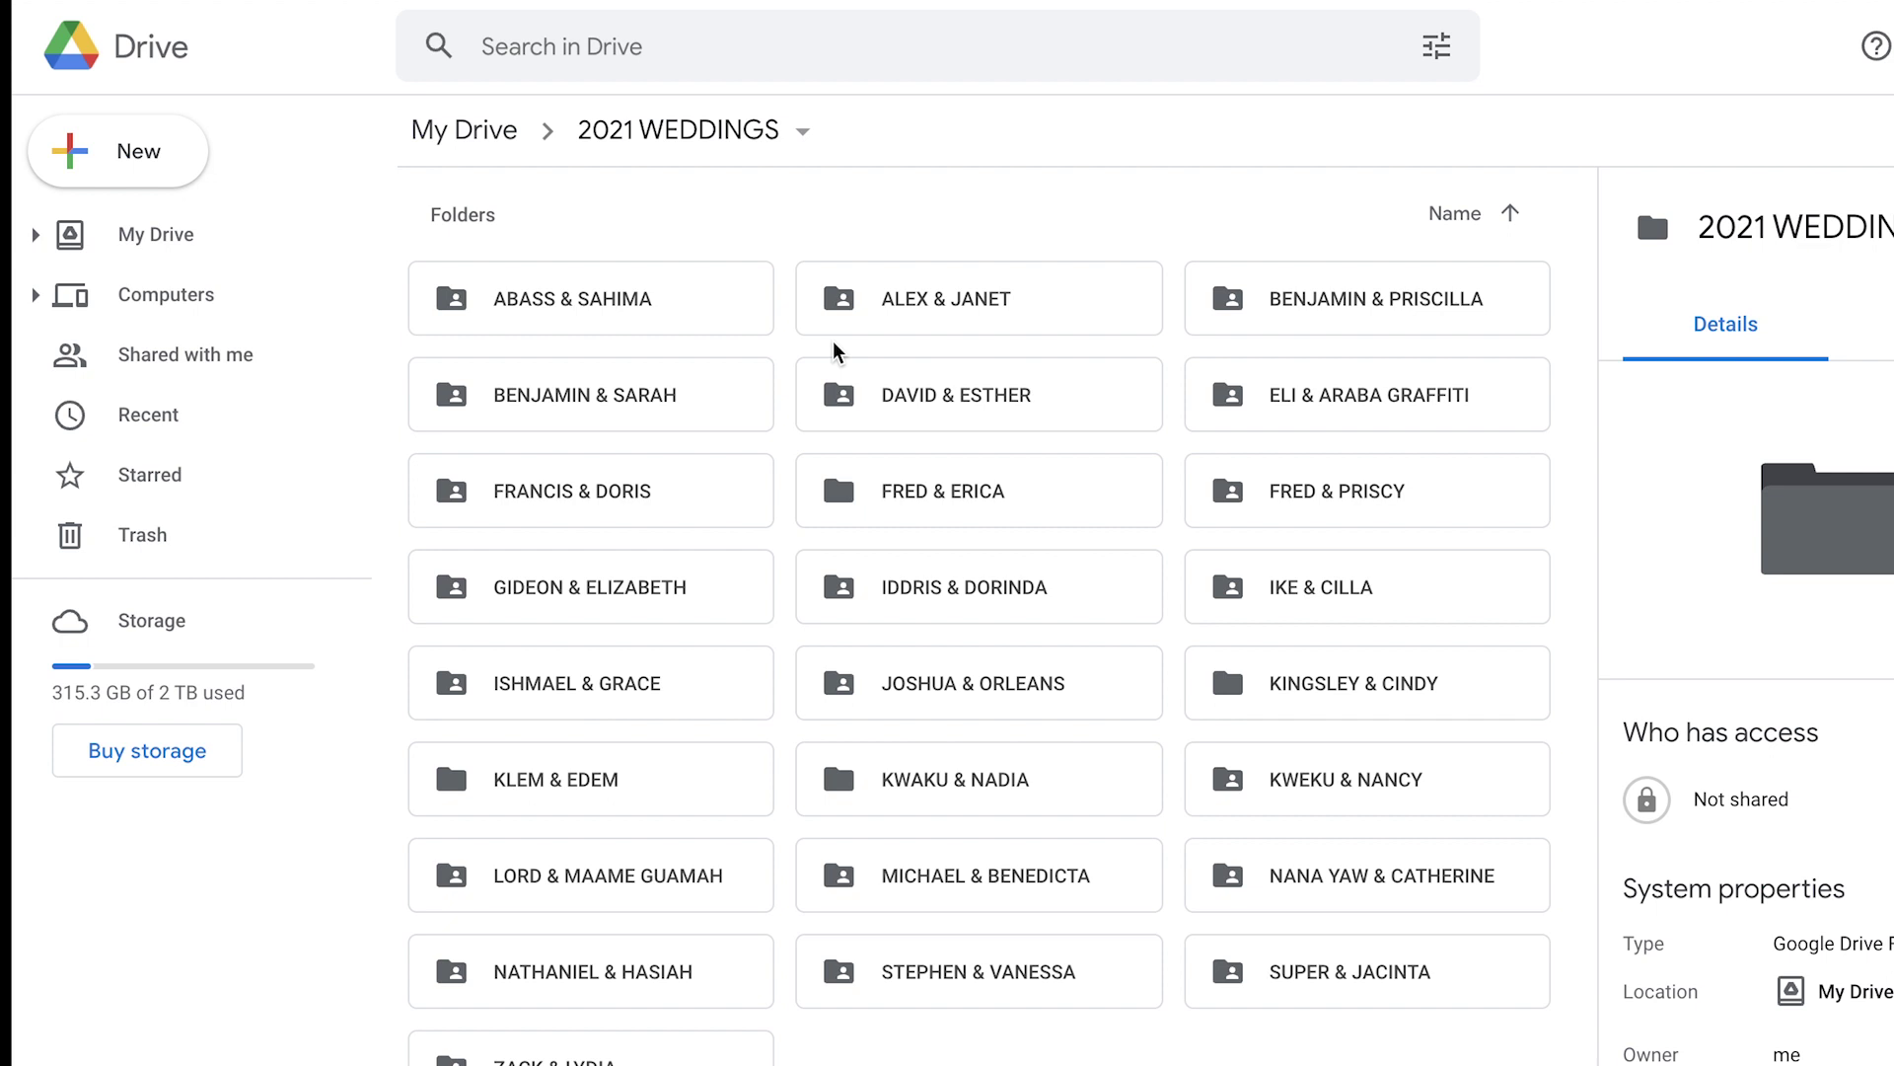
Look at the sharing and link options available for the first couple's folder in 2021 WEDDINGS
click(702, 296)
right_click(702, 296)
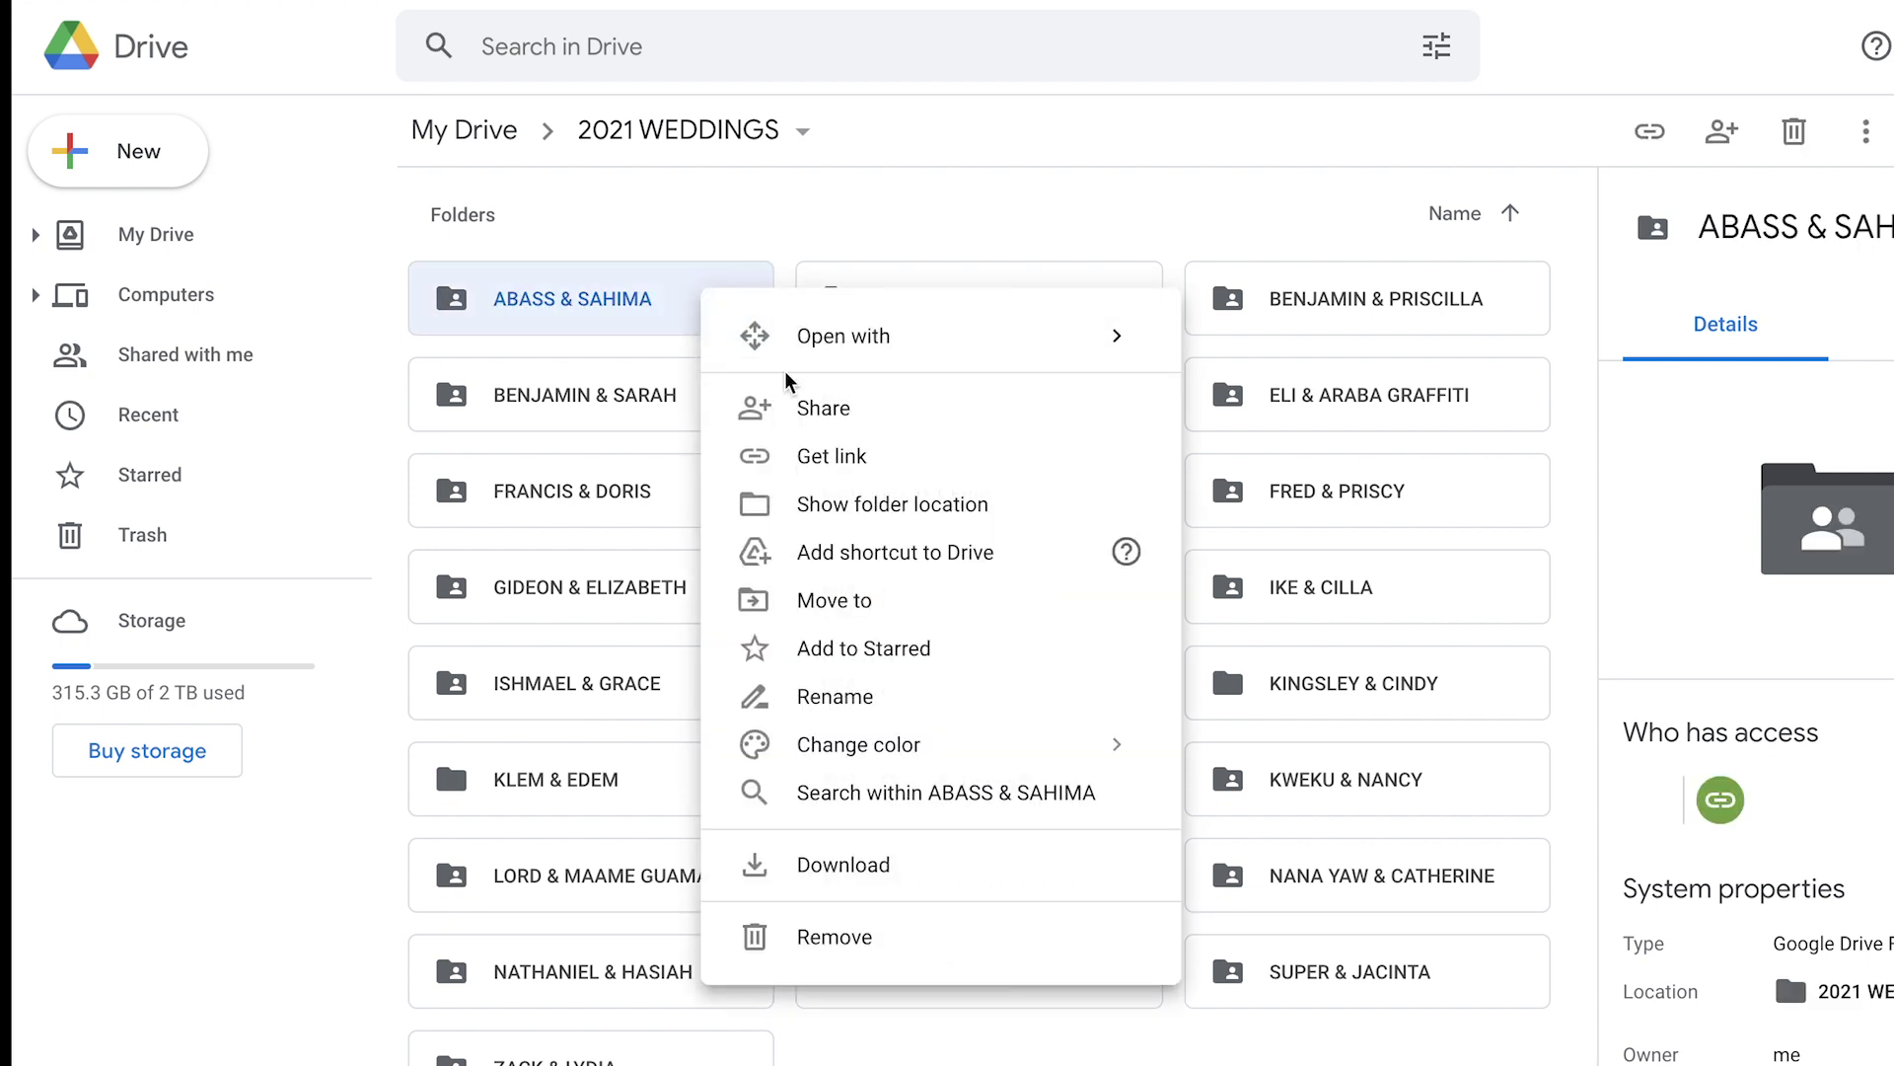
click(1154, 200)
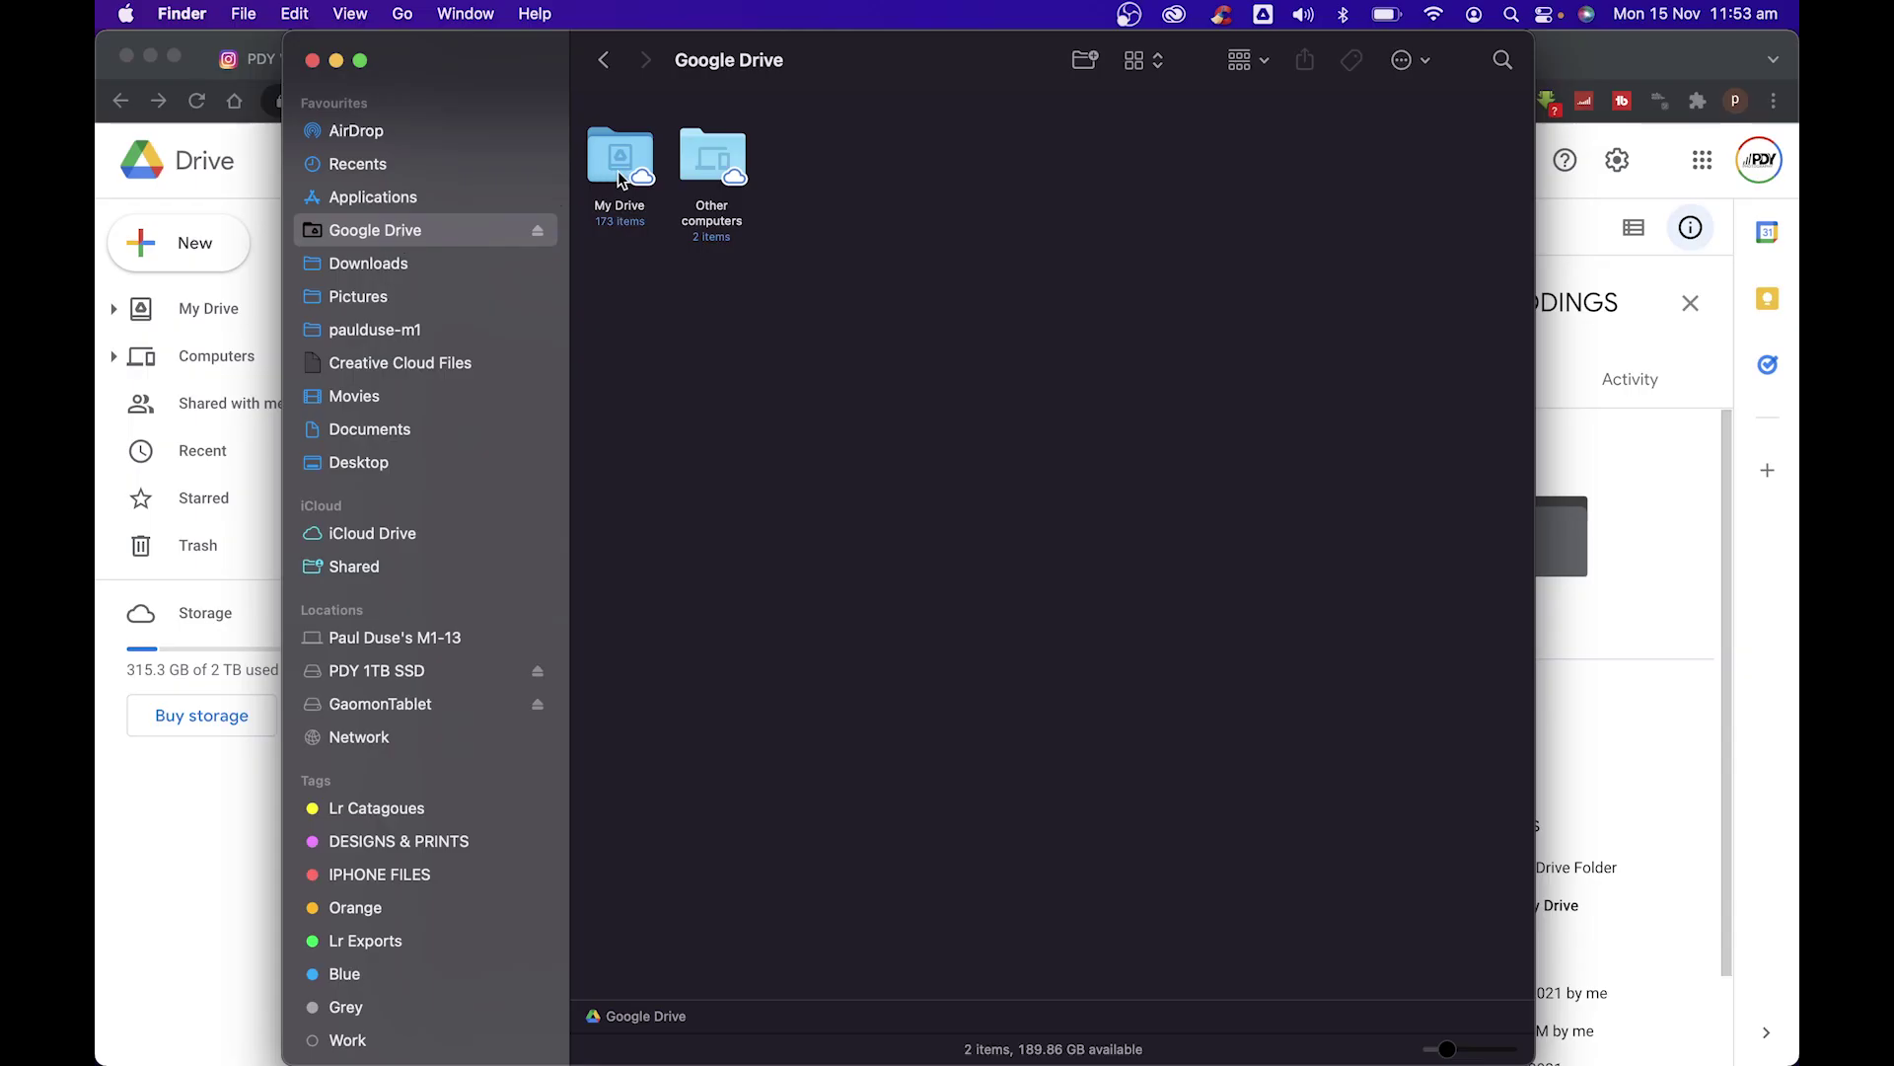
In Finder, go through My Drive and 2021 WEDDINGS to the sixth couple's folder in the second row and open its BACKUP and ENGAGEMENT folders
double_click(618, 170)
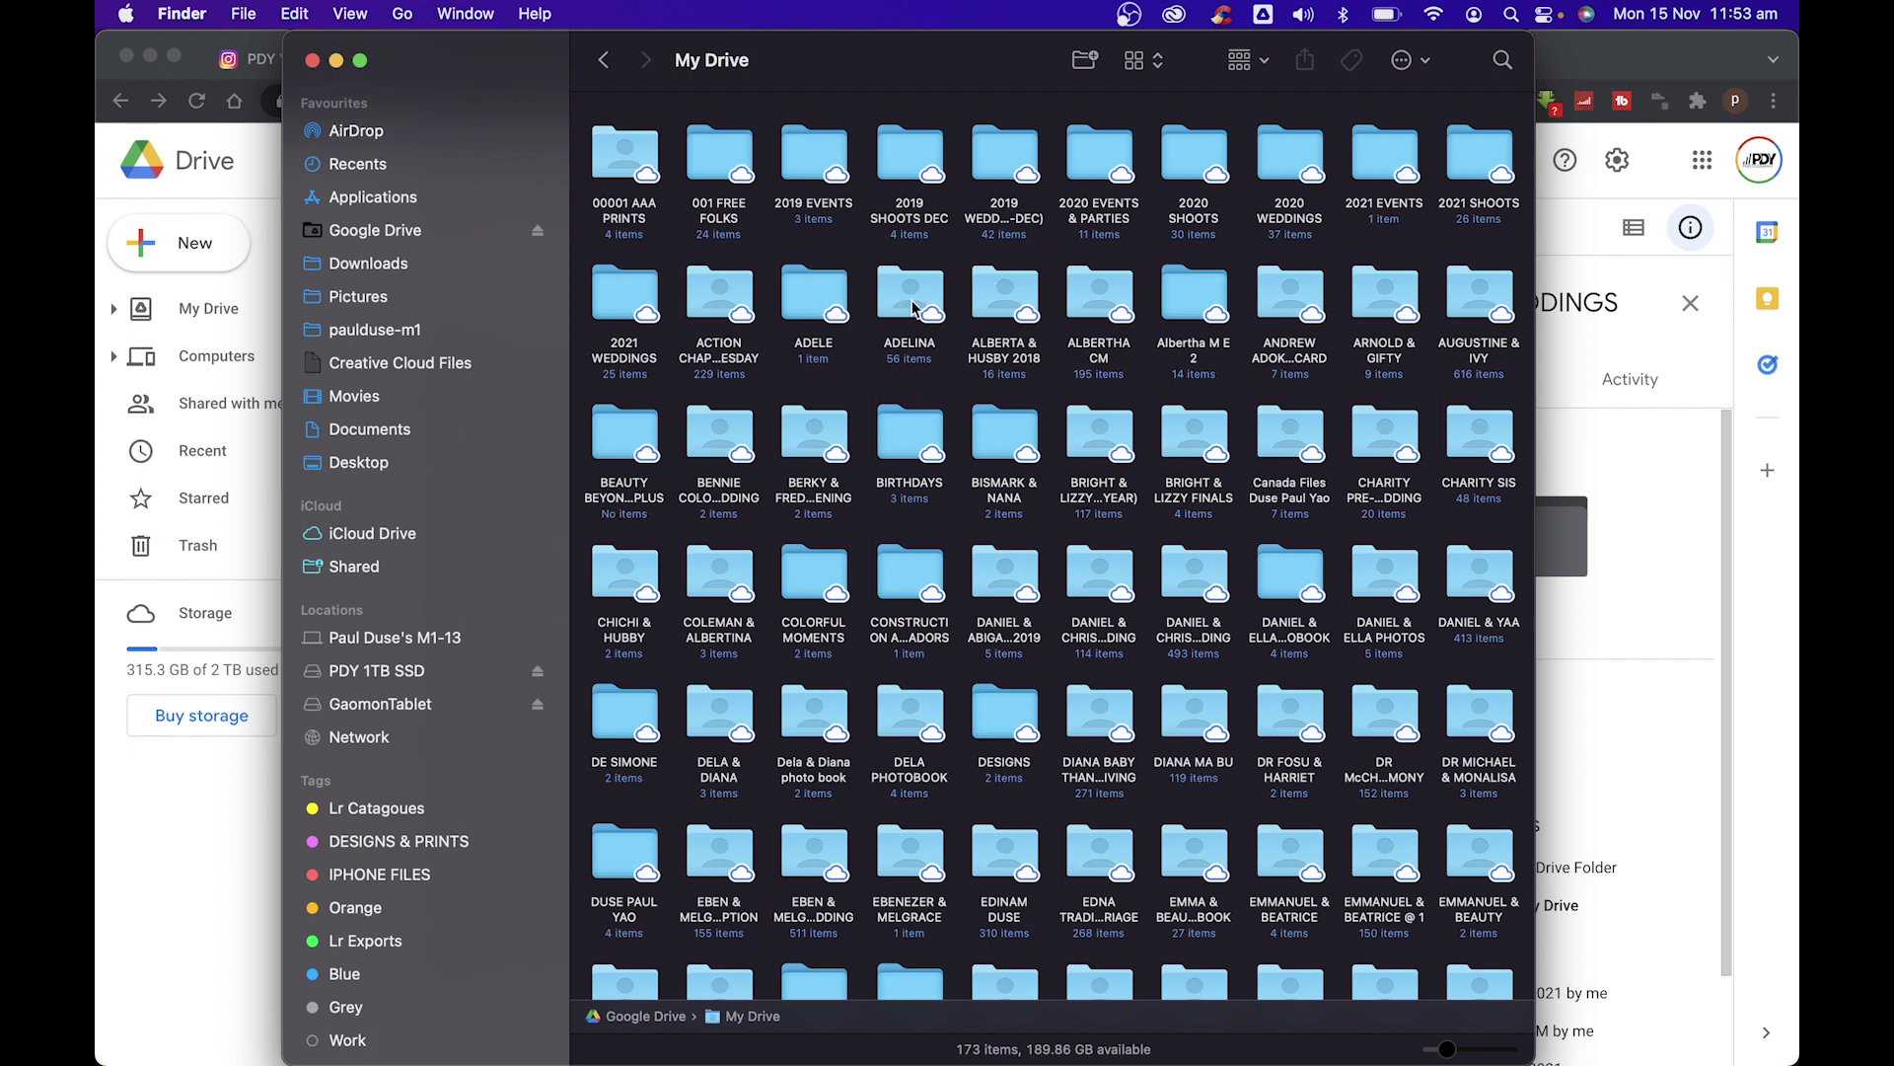
double_click(602, 294)
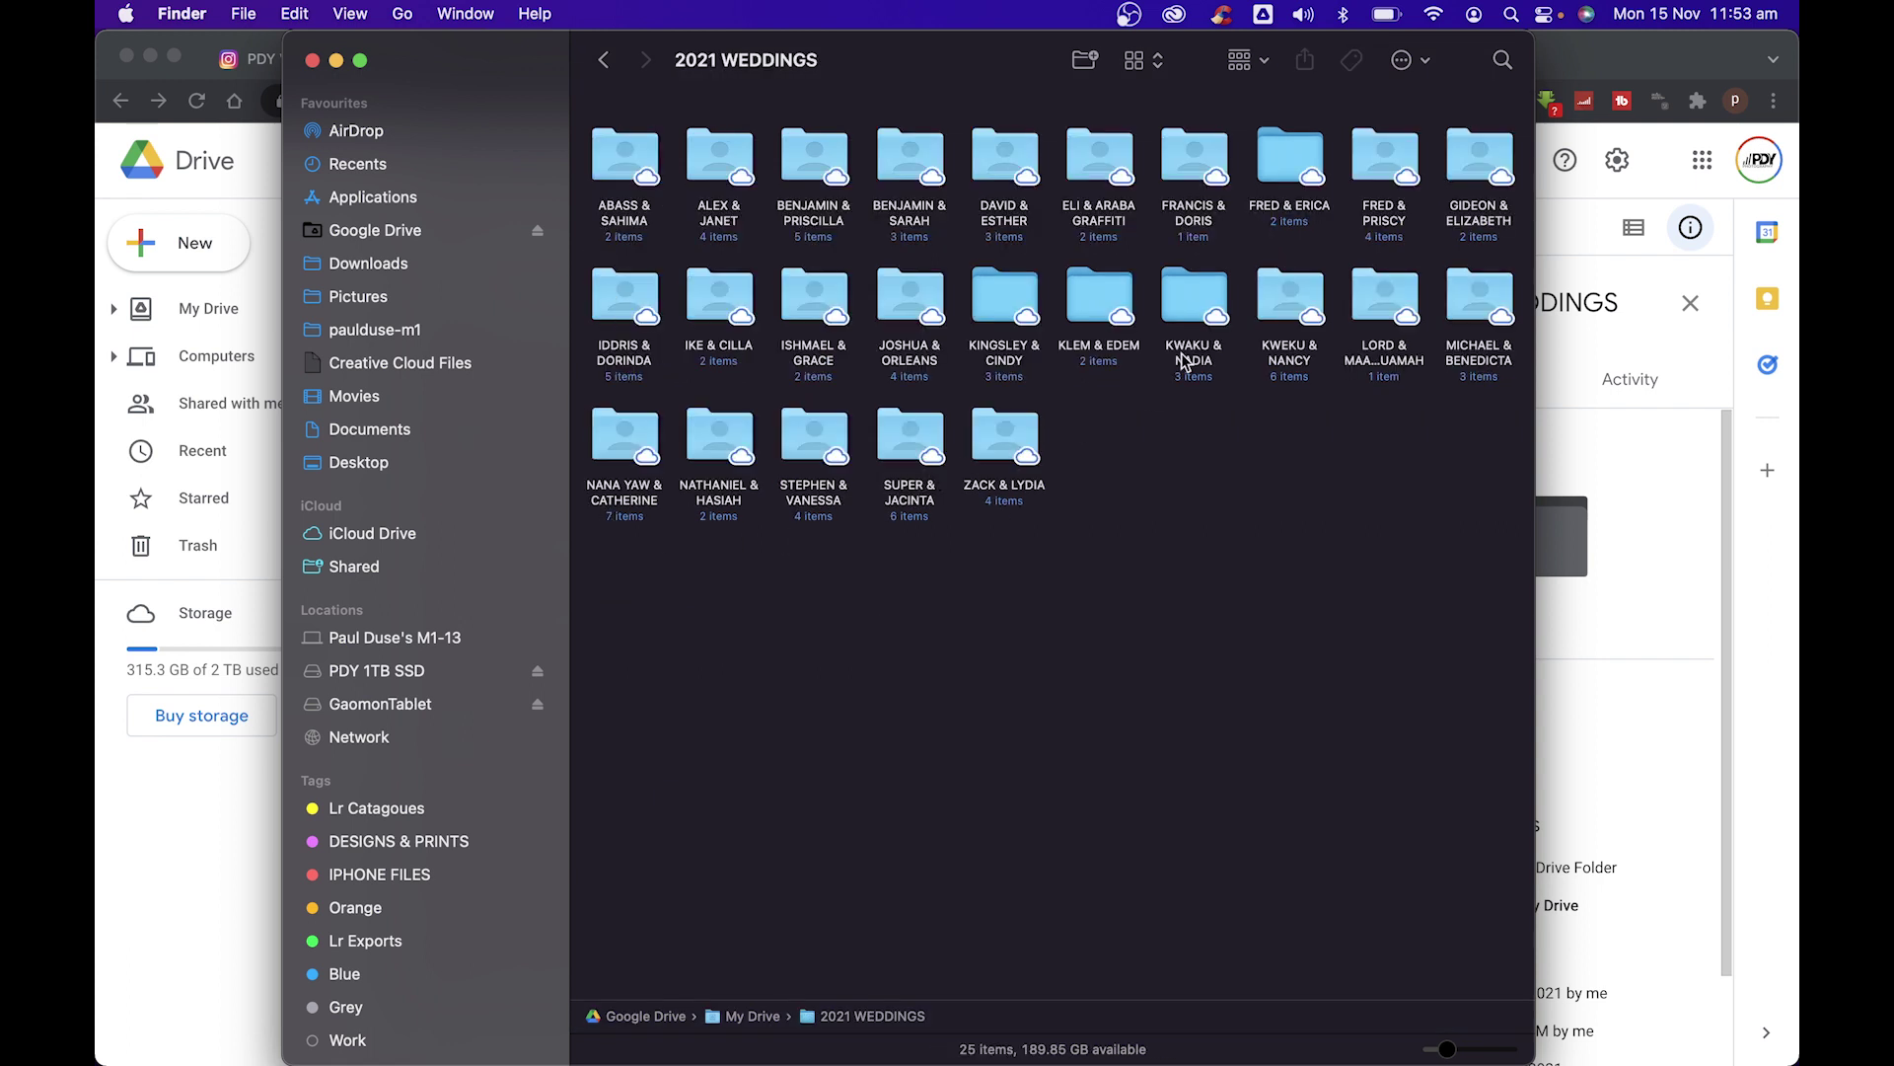
click(1221, 319)
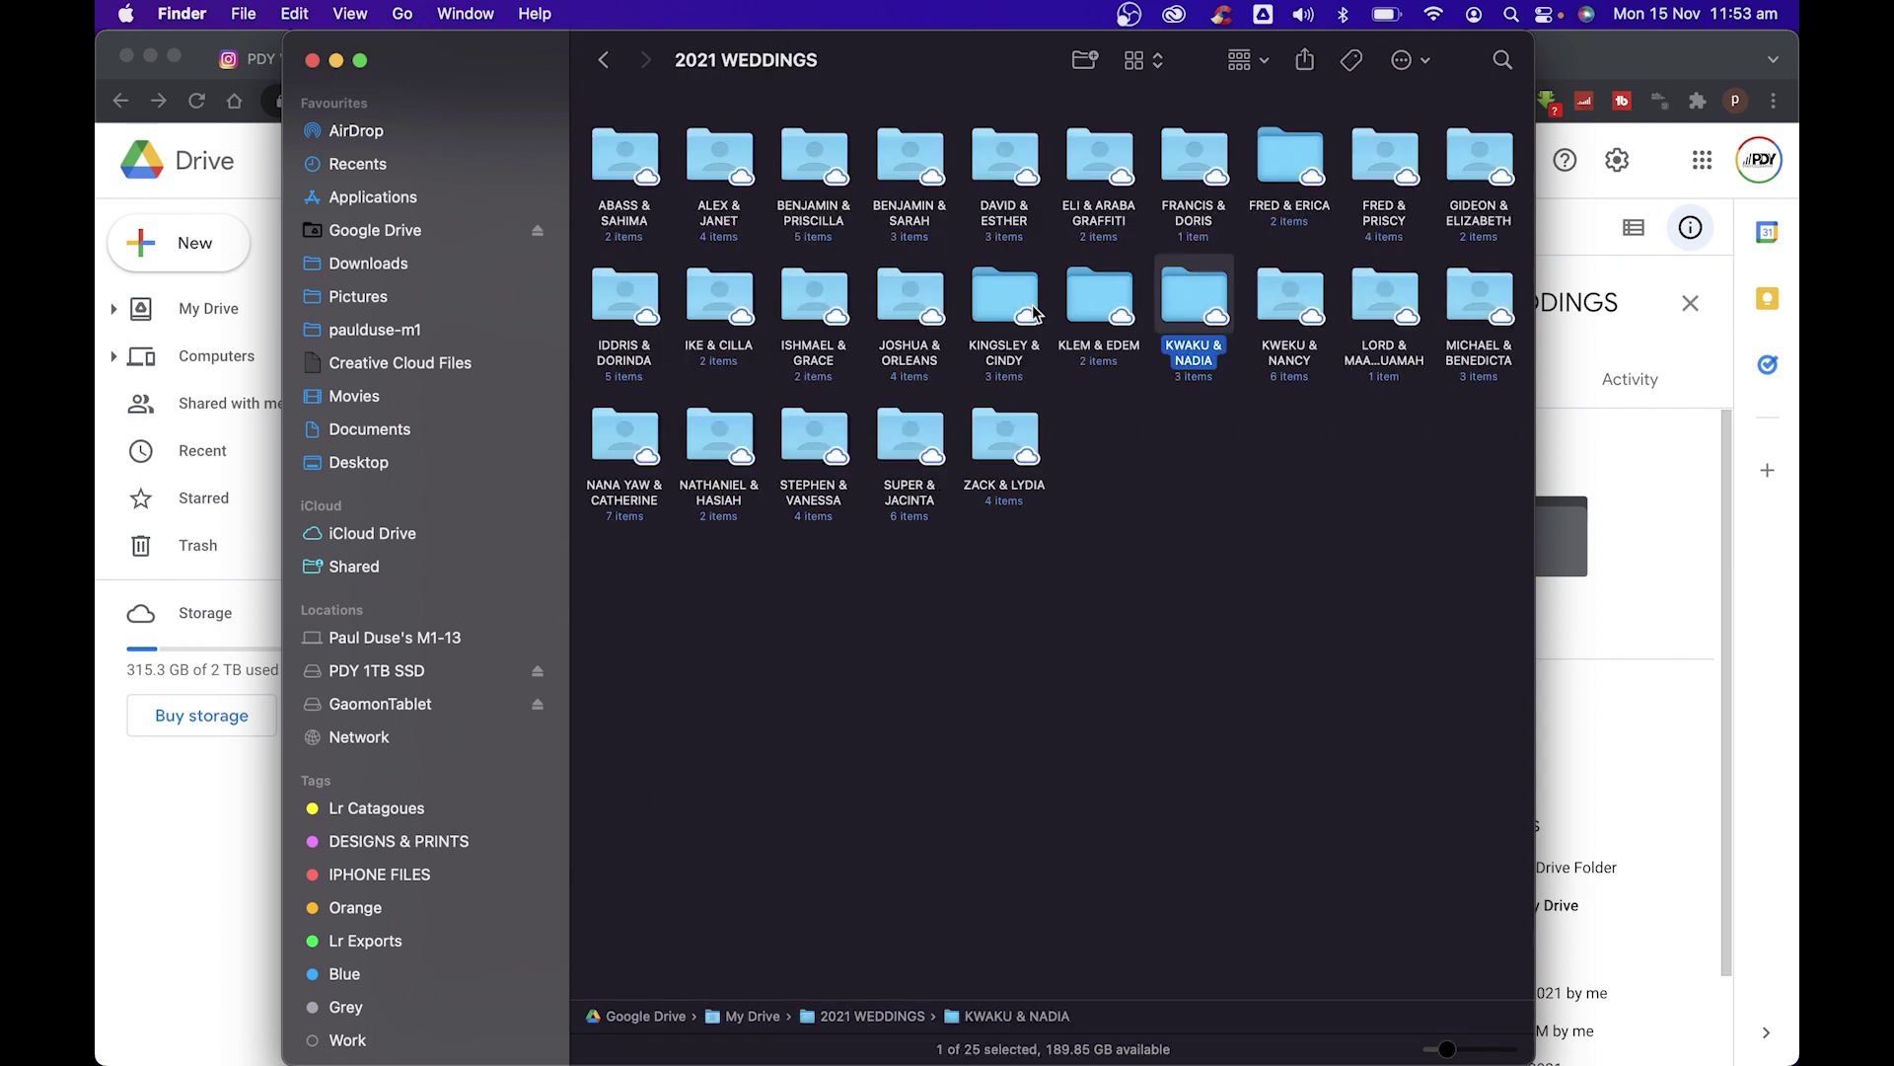
double_click(1074, 312)
double_click(641, 173)
click(642, 173)
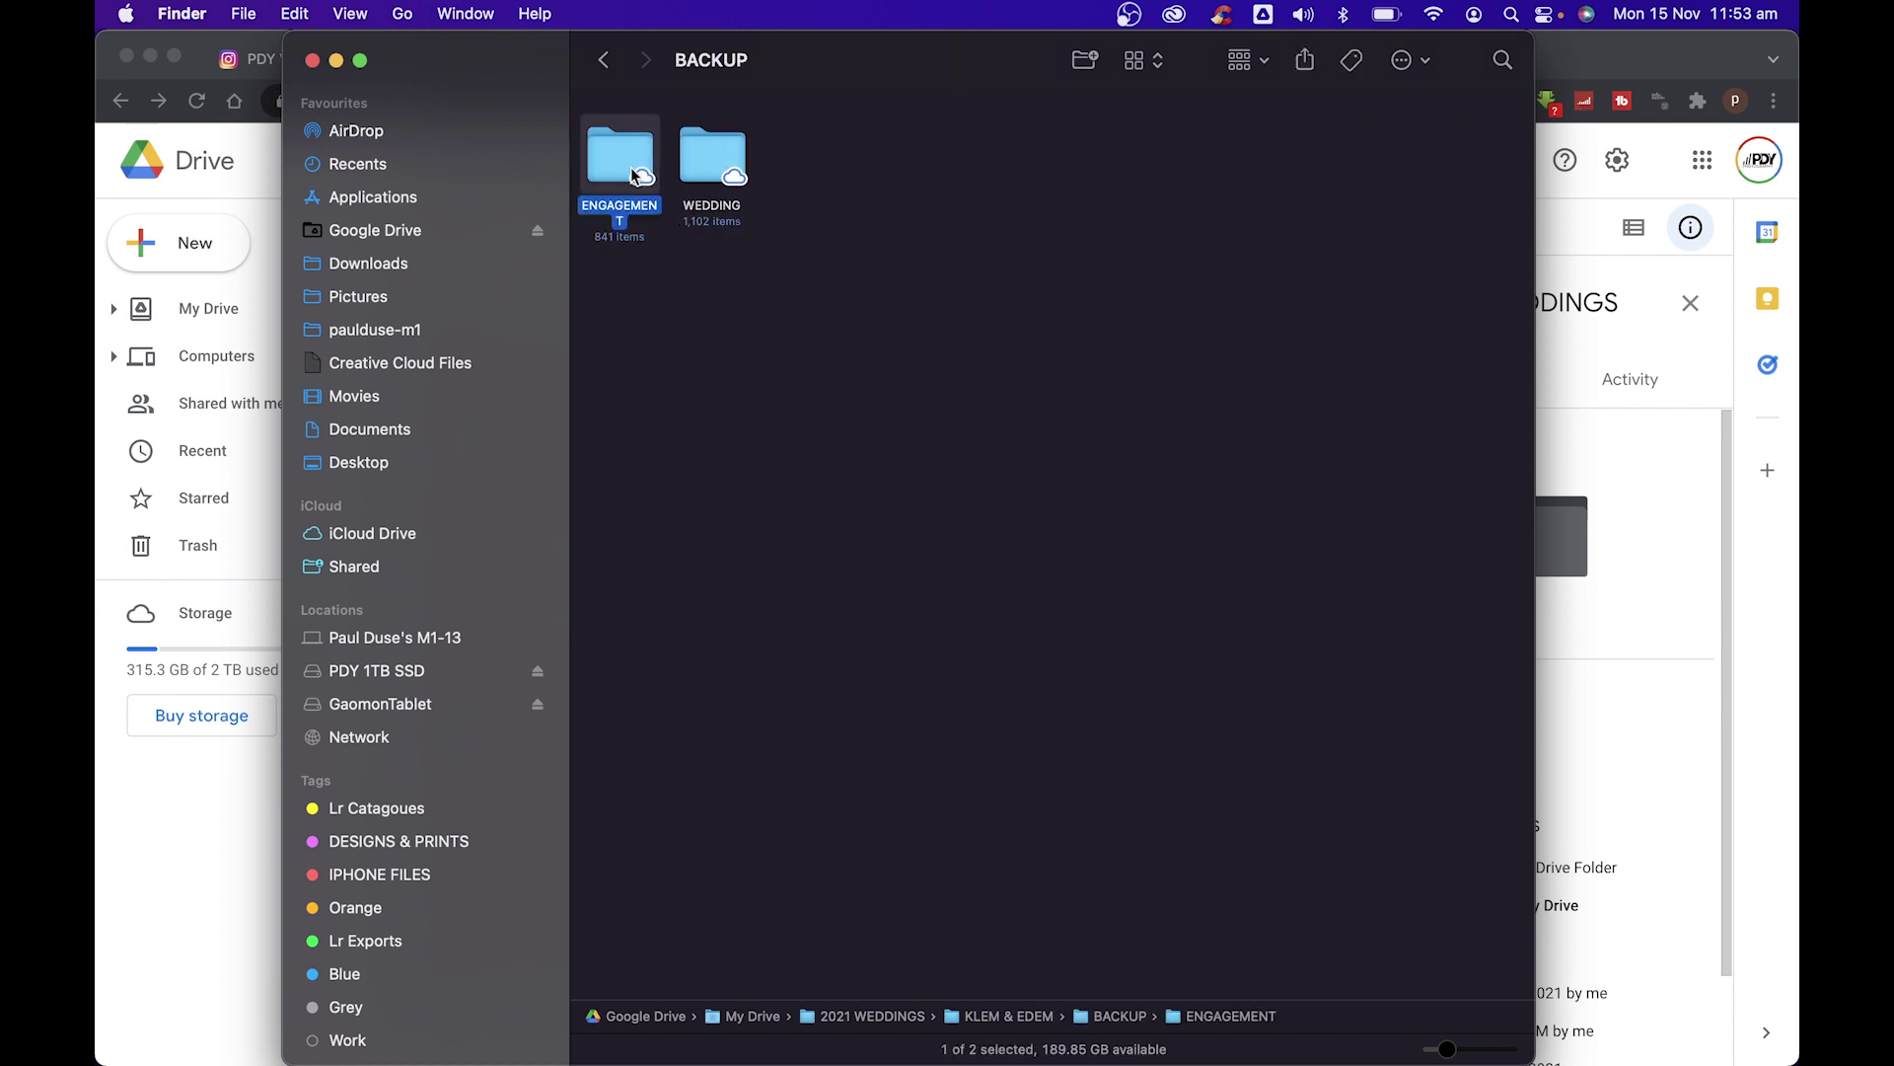
double_click(640, 173)
Open engagement photo R-43 in FastRawViewer and examine the backed-up photos one after another up to R-94
click(813, 197)
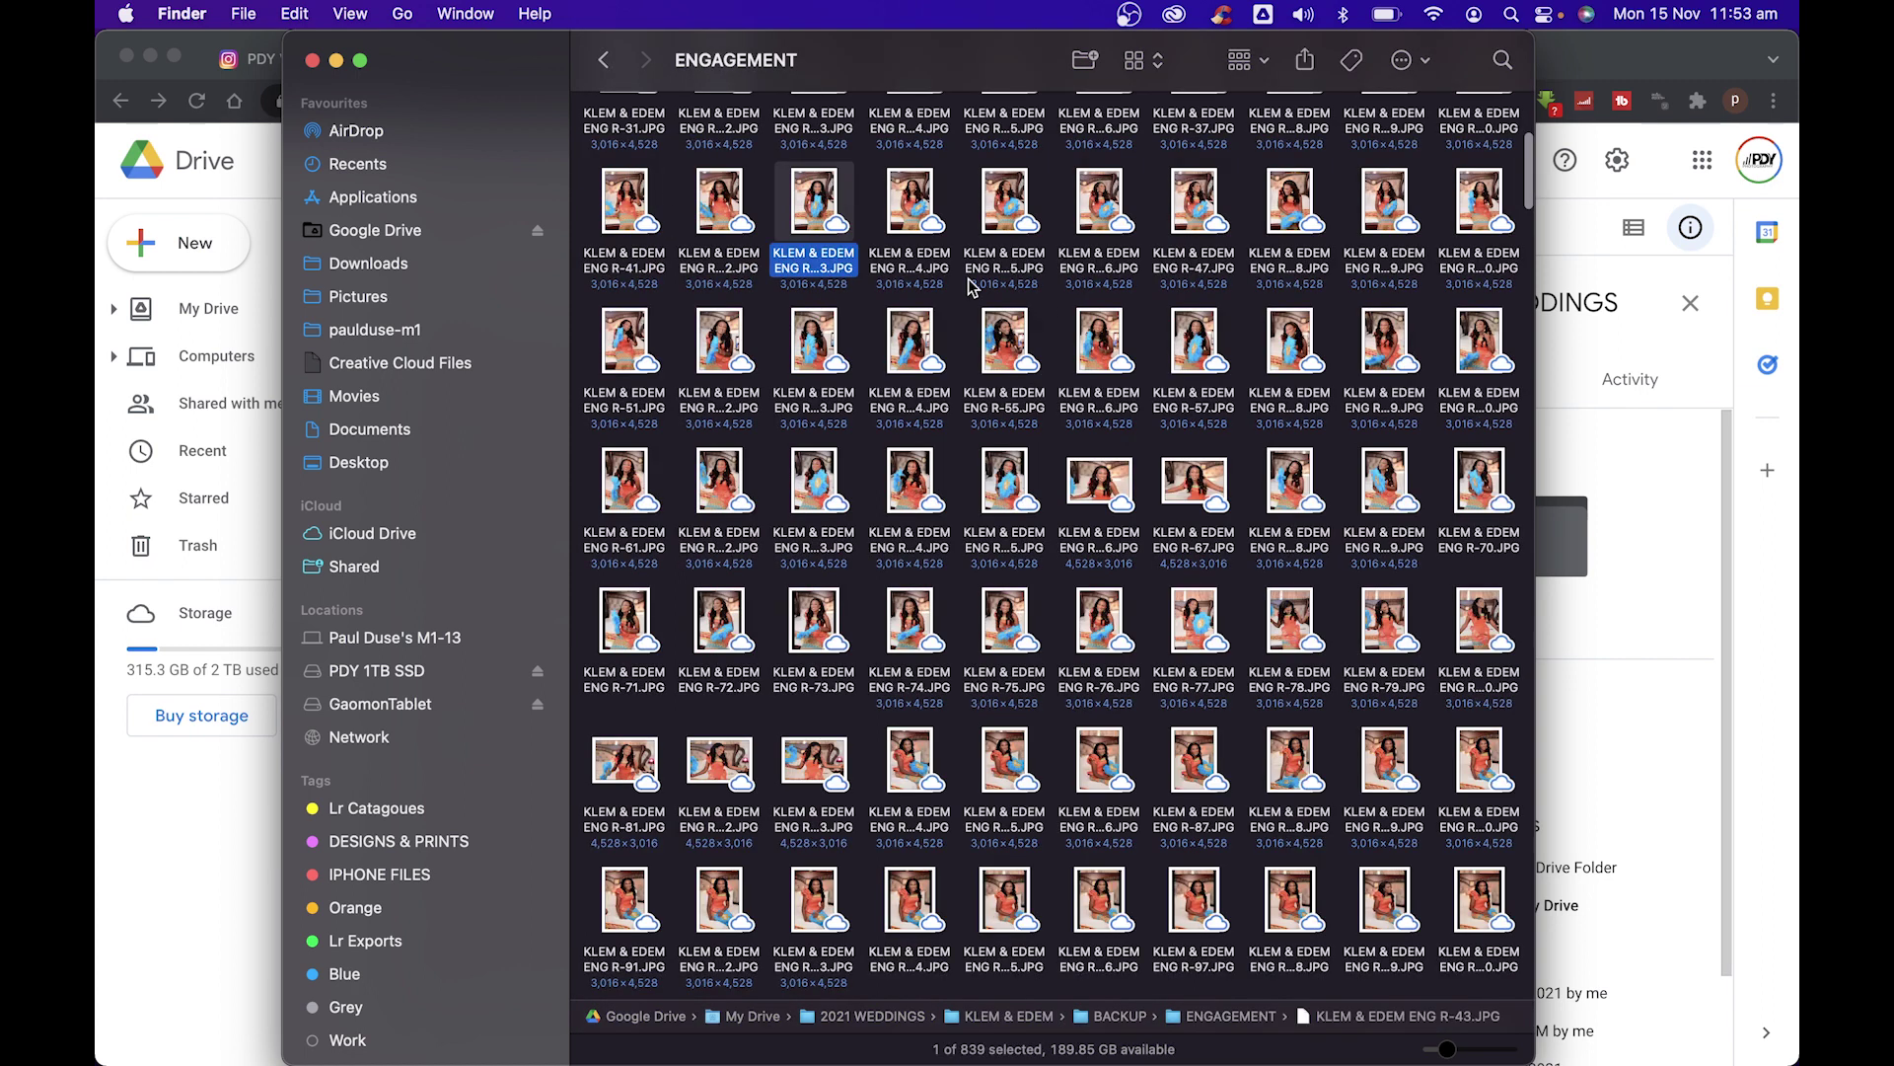
key(super+o)
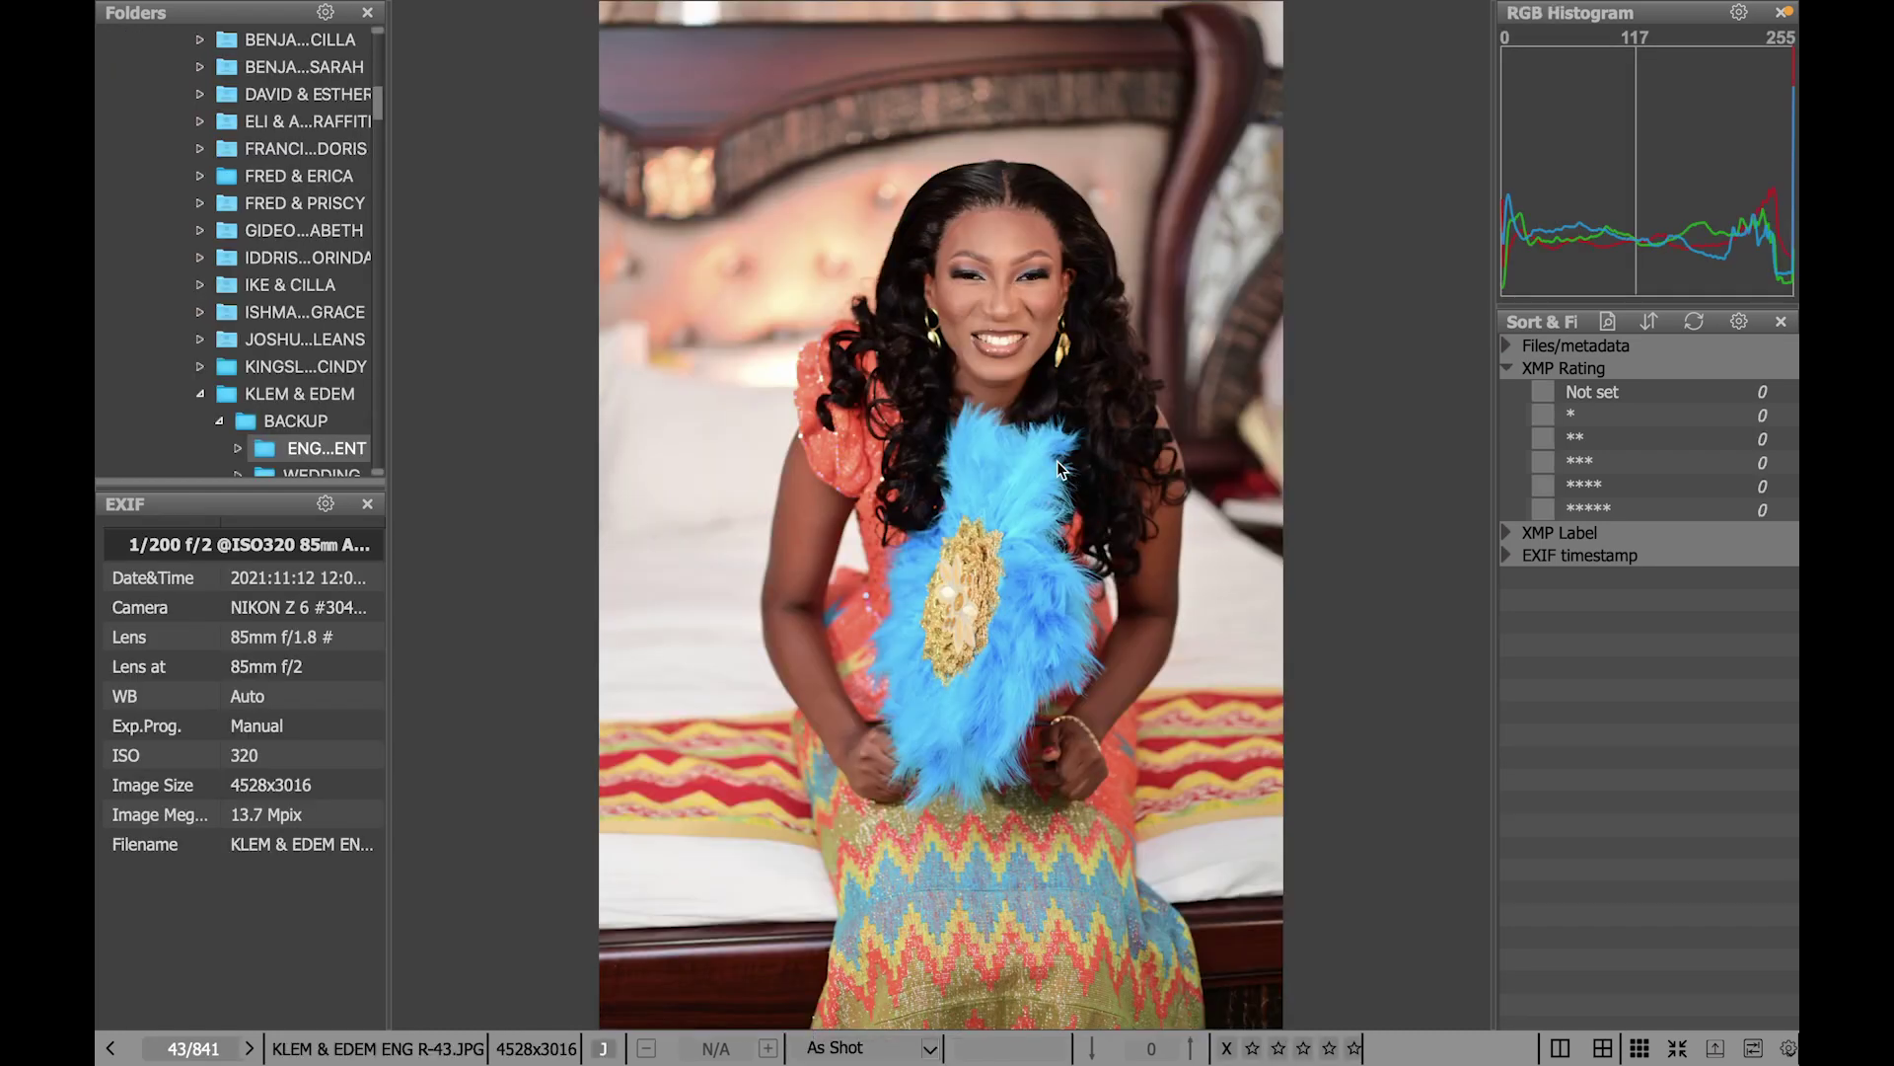
key(Right)
key(Right)
key(Right)
key(Right)
key(Right)
key(Right)
key(Right)
key(Right)
key(Right)
key(Right)
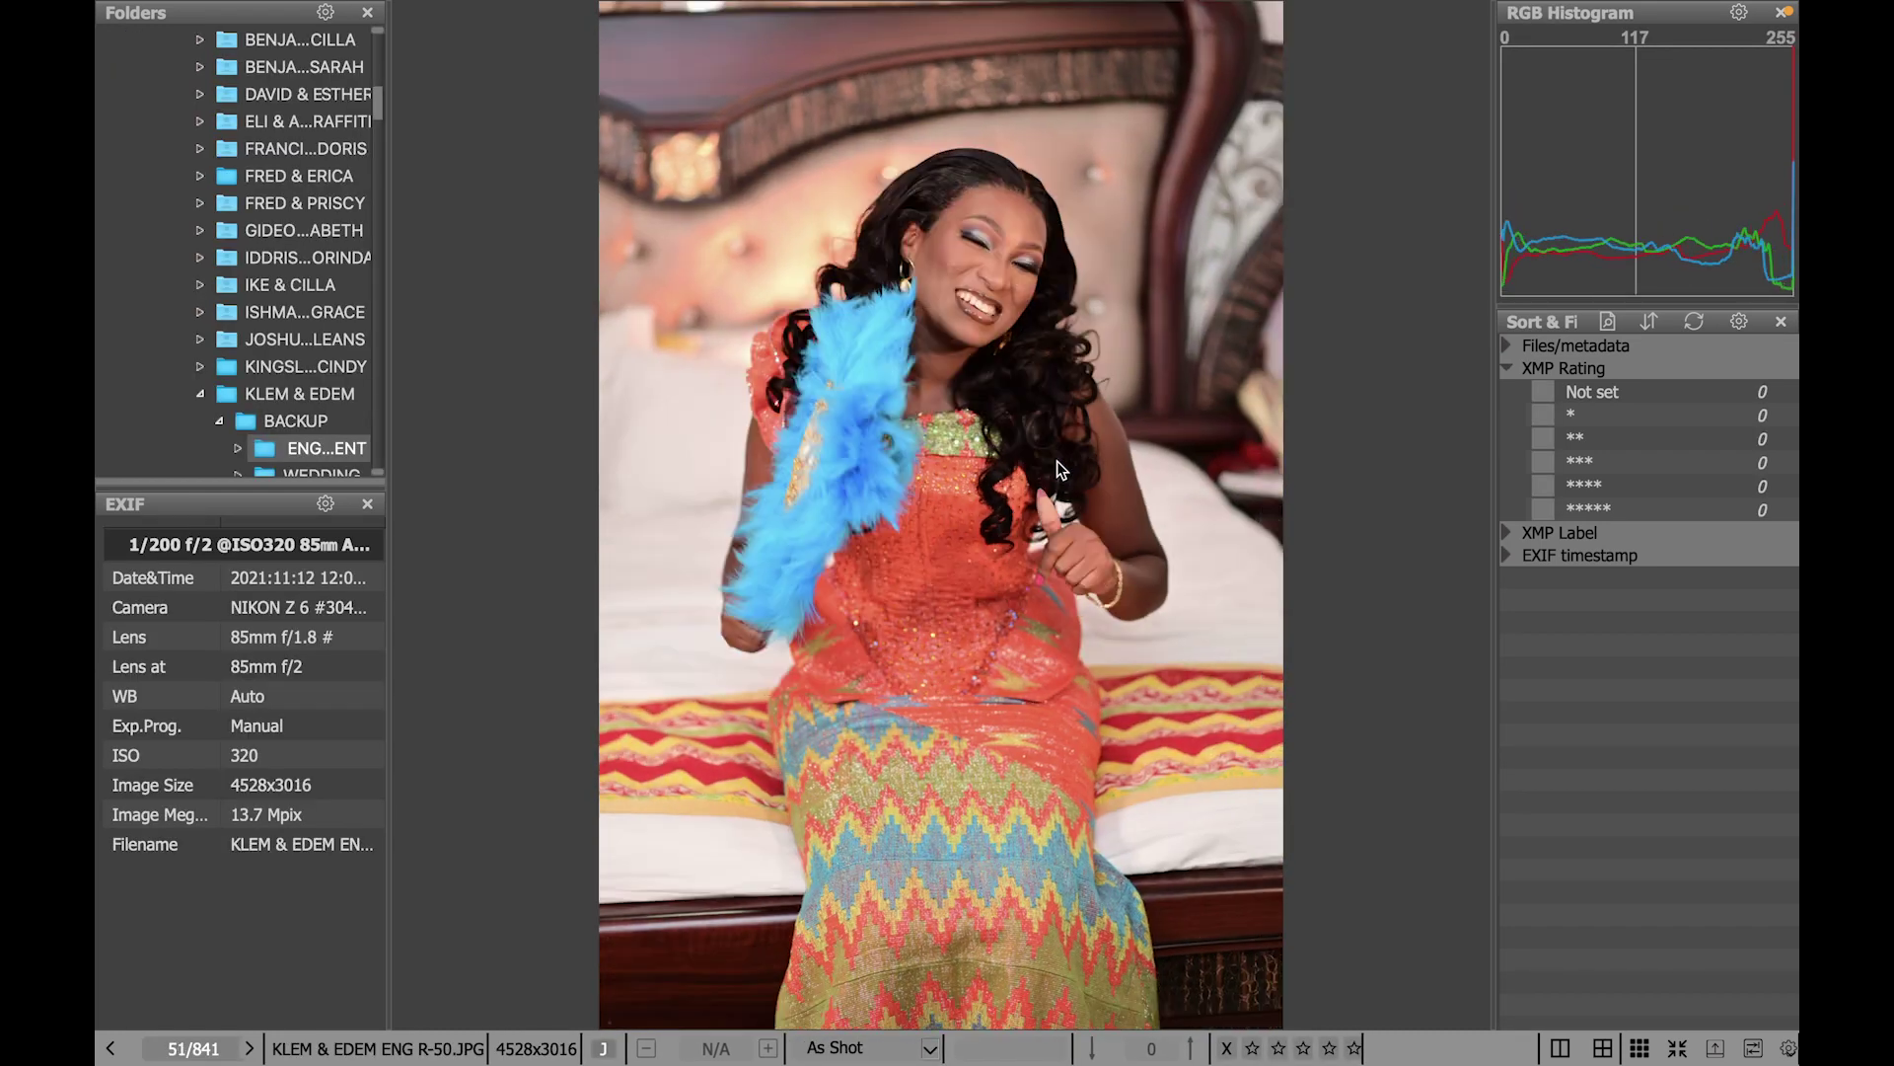
key(Right)
key(Right)
key(Right)
key(Right)
key(Right)
key(Right)
key(Right)
key(Right)
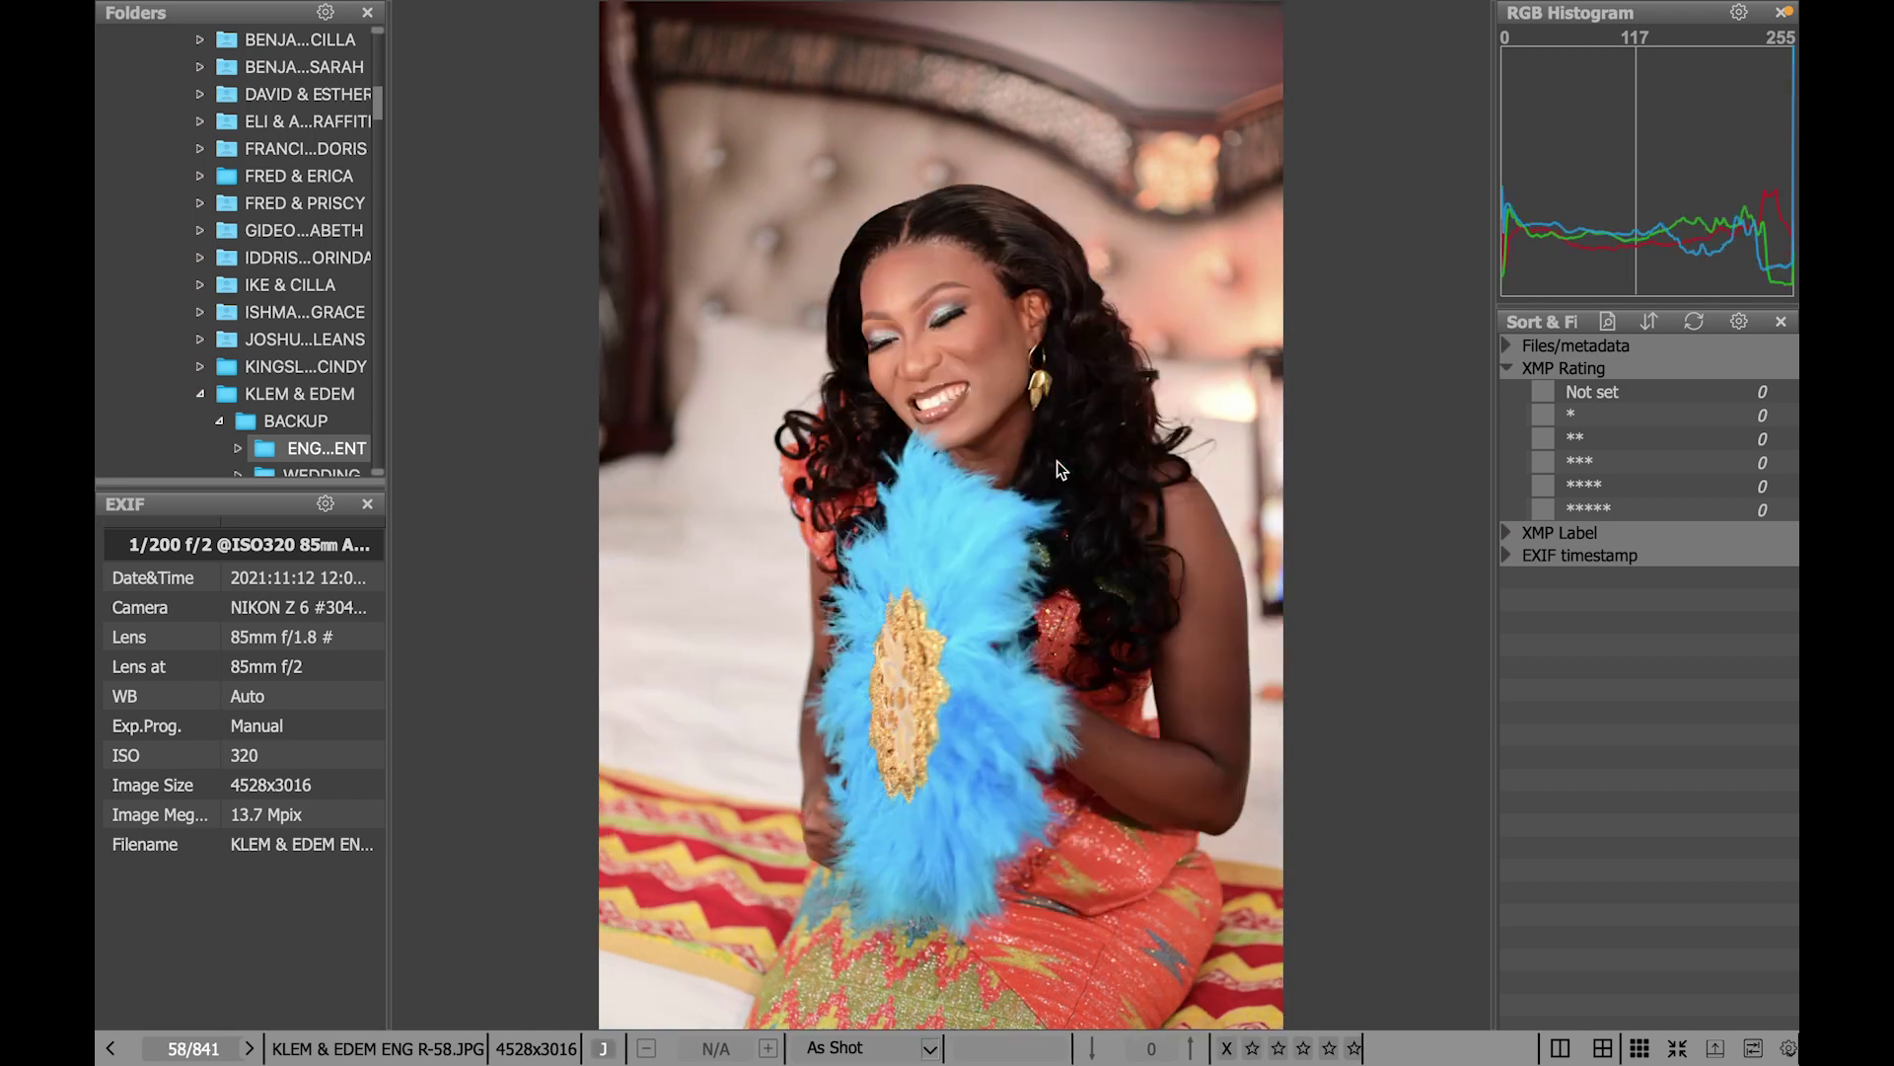
key(Right)
key(Right)
key(Right)
key(Right)
key(Right)
key(Right)
key(Right)
key(Right)
key(Right)
key(Right)
key(Right)
key(Right)
key(Right)
key(Right)
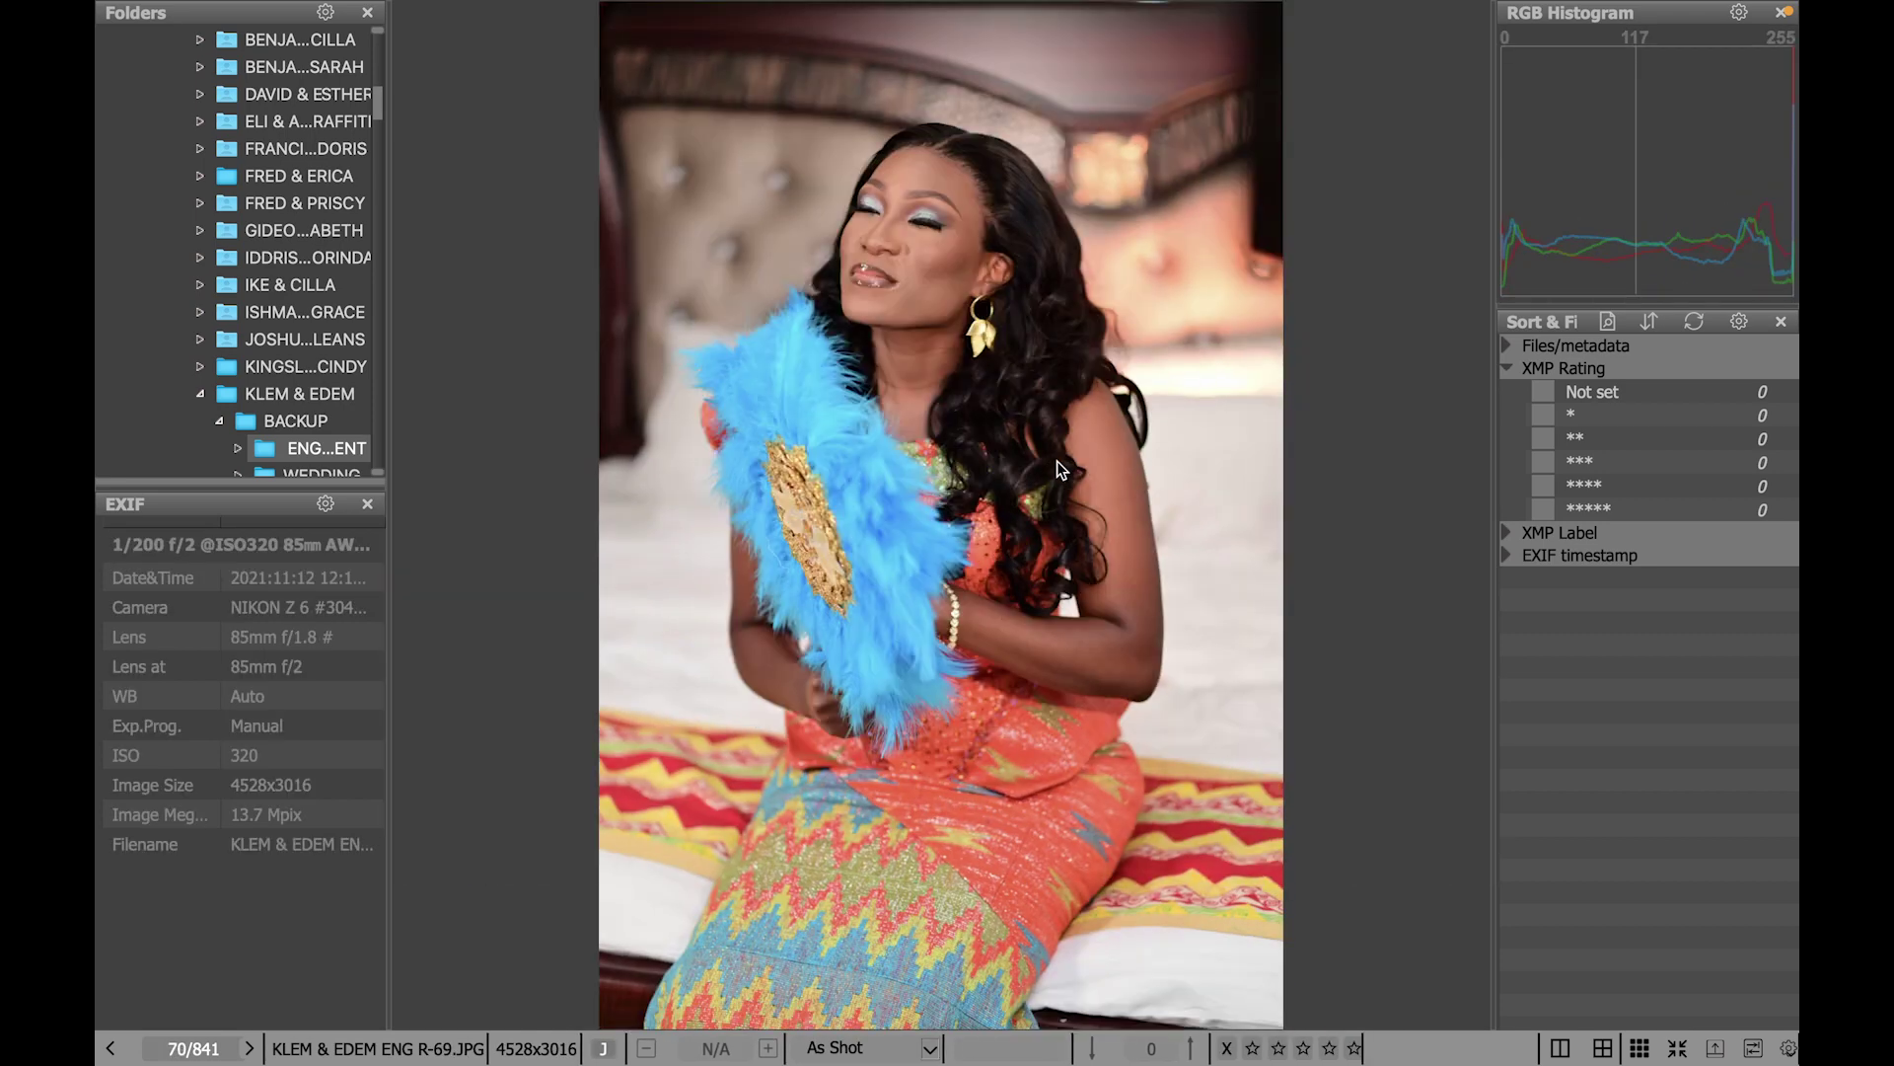
key(Right)
key(Right)
key(Right)
key(Right)
key(Right)
key(Right)
key(Right)
key(Right)
key(Right)
key(Right)
key(Right)
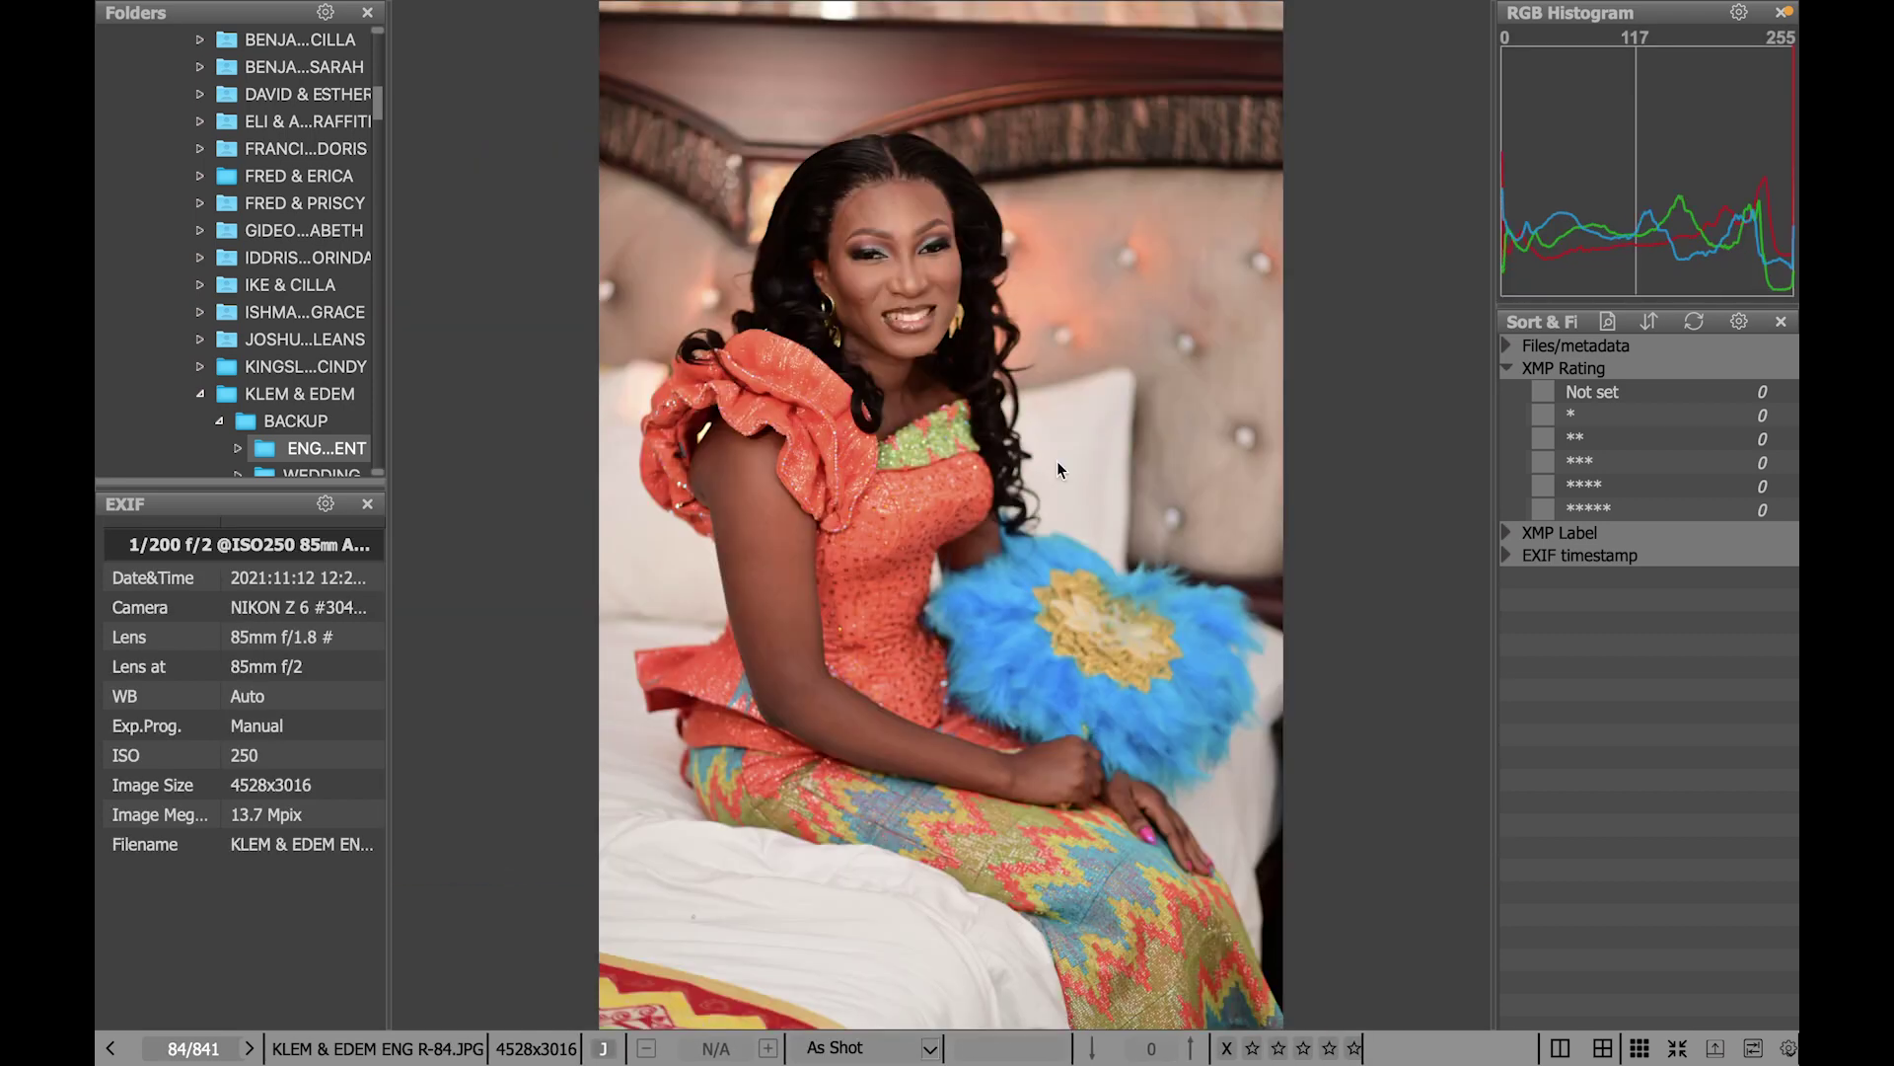
key(Right)
key(Right)
key(Right)
key(Right)
key(Right)
key(Right)
key(Right)
key(Right)
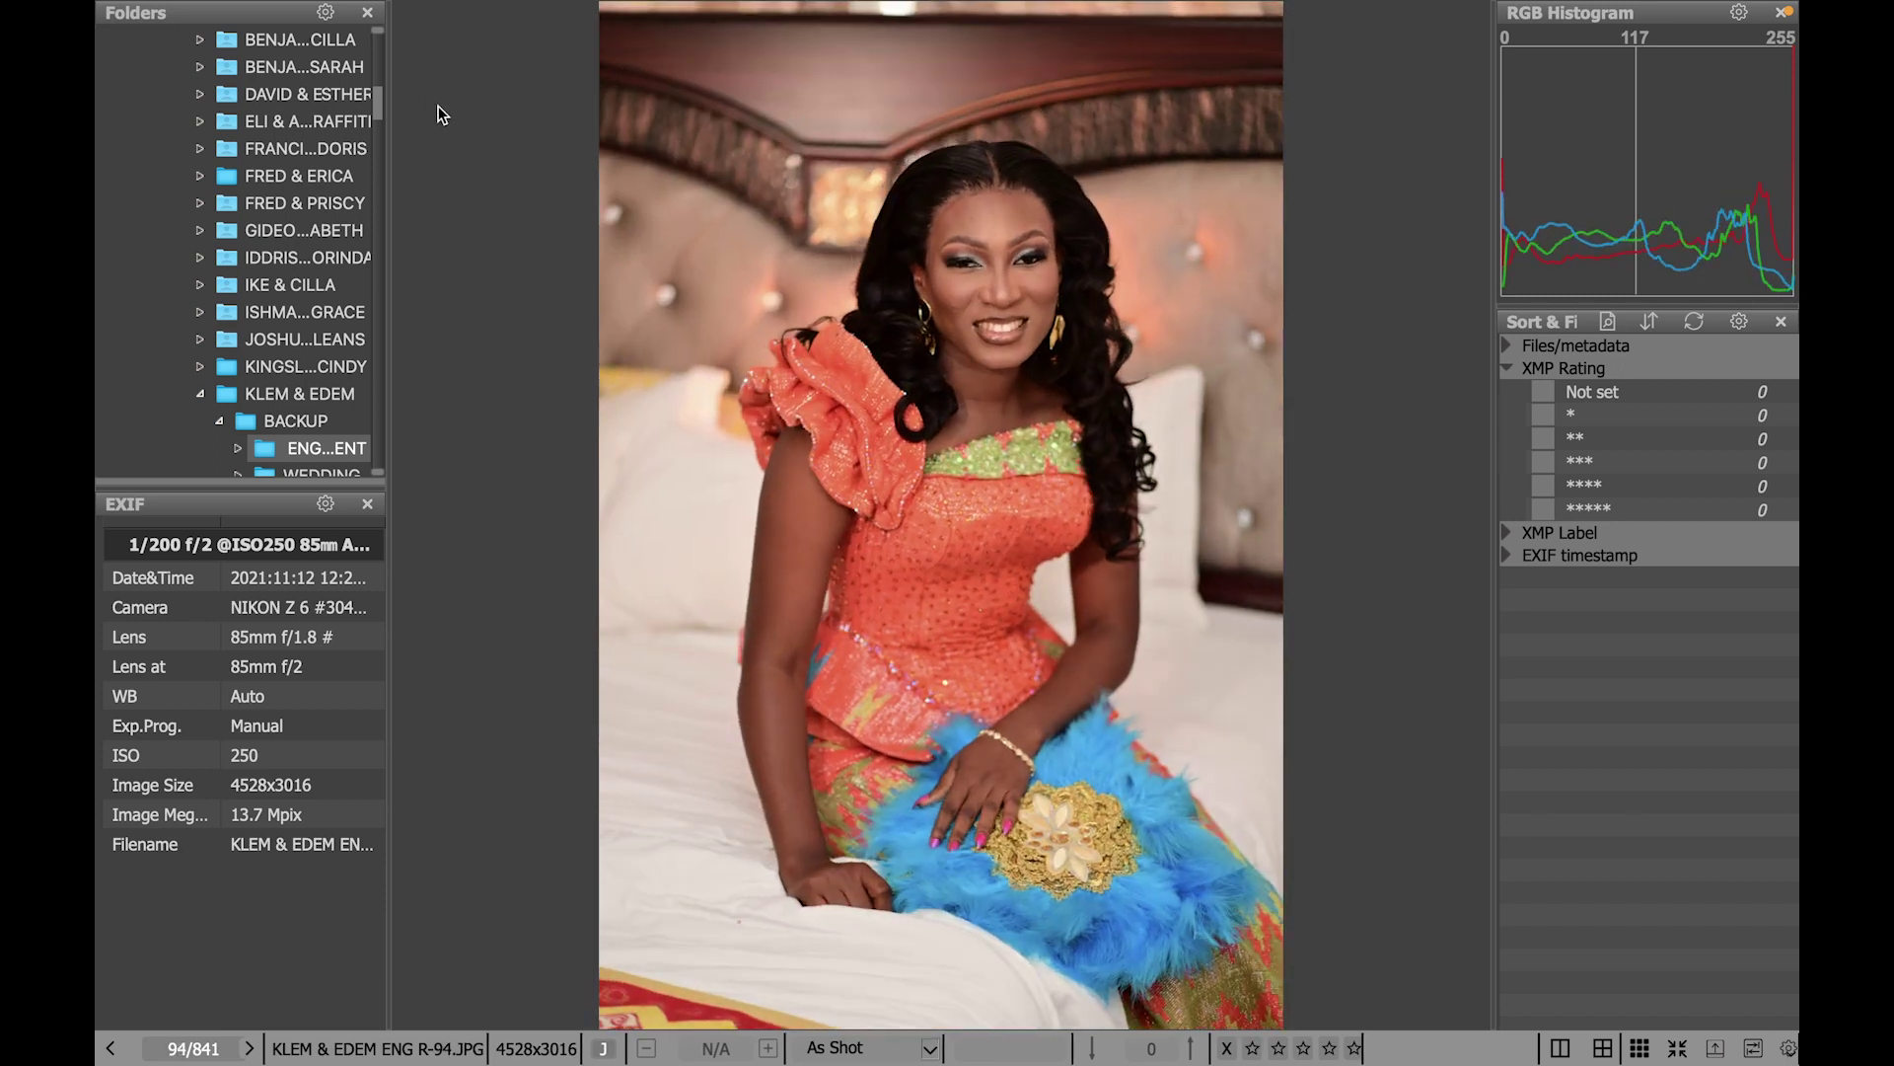
Close the FastRawViewer window and return to the BACKUP folder in Finder
mouse_move(124, 12)
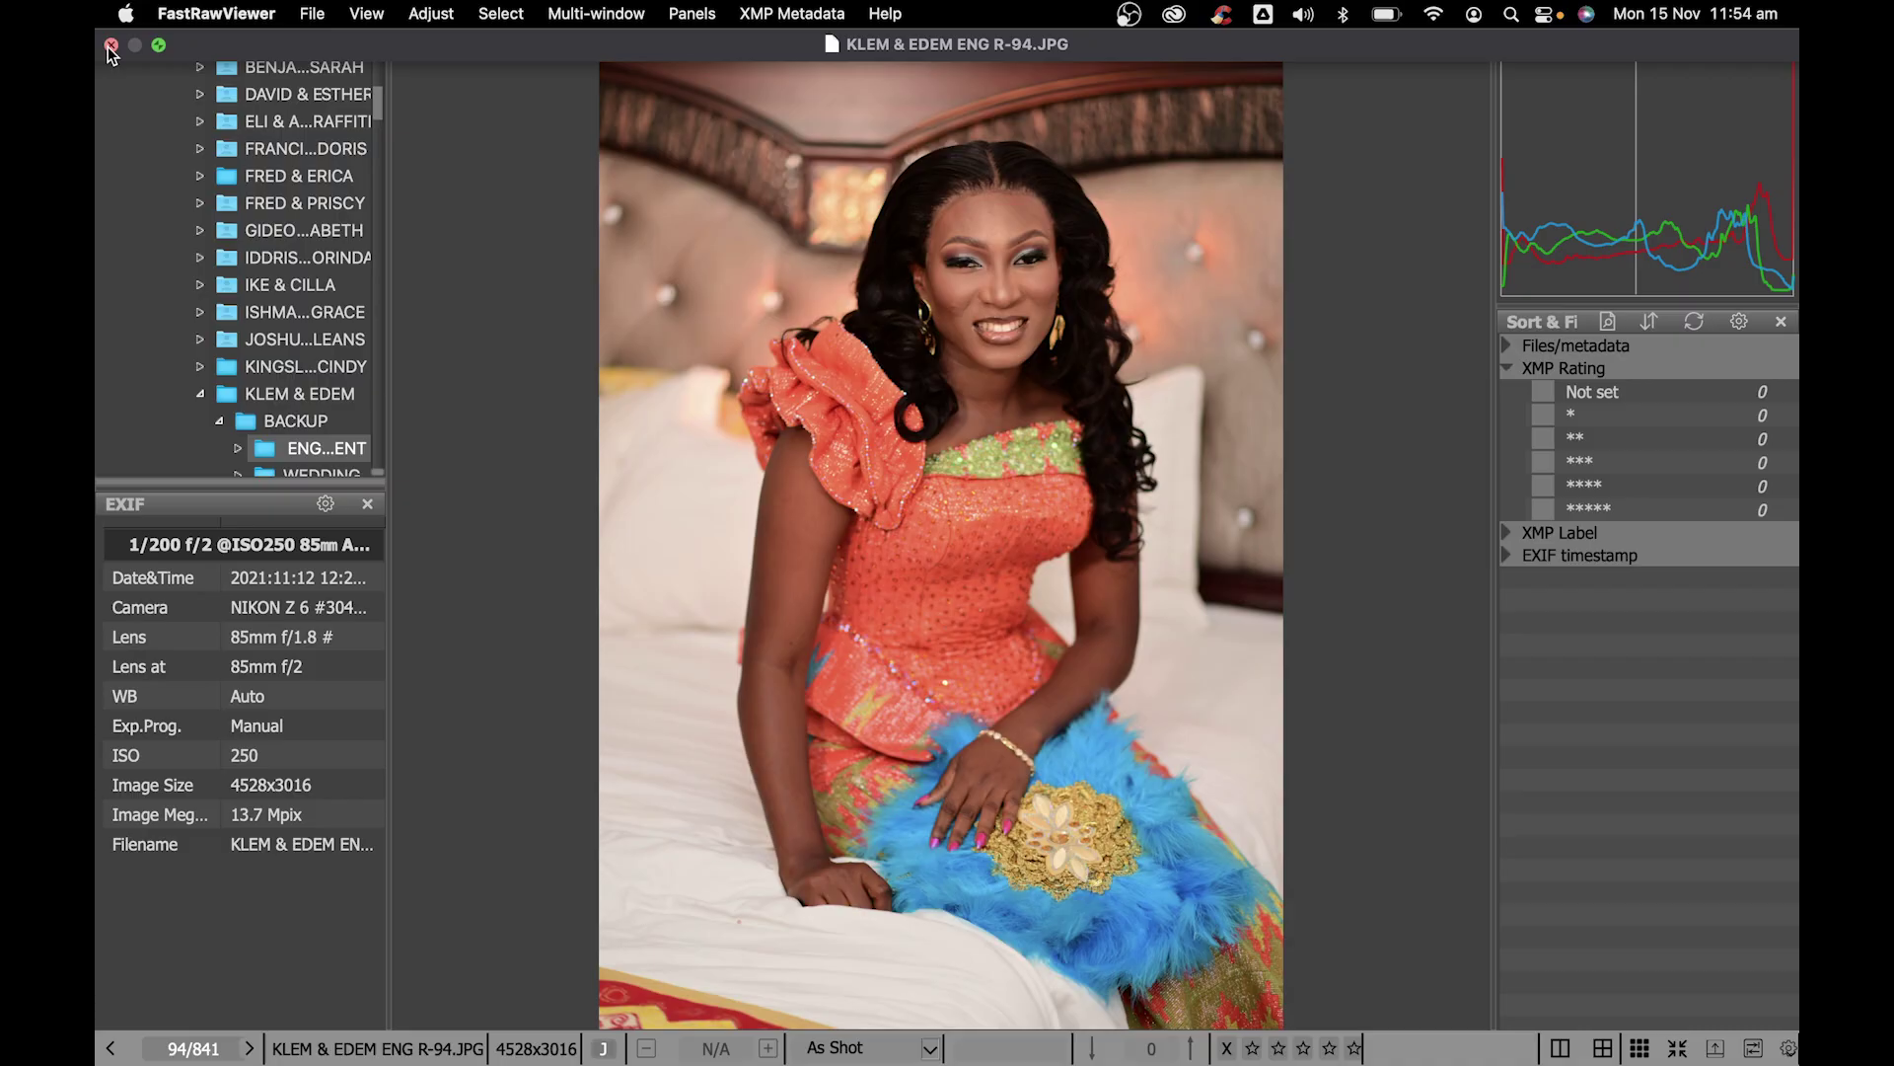
click(110, 46)
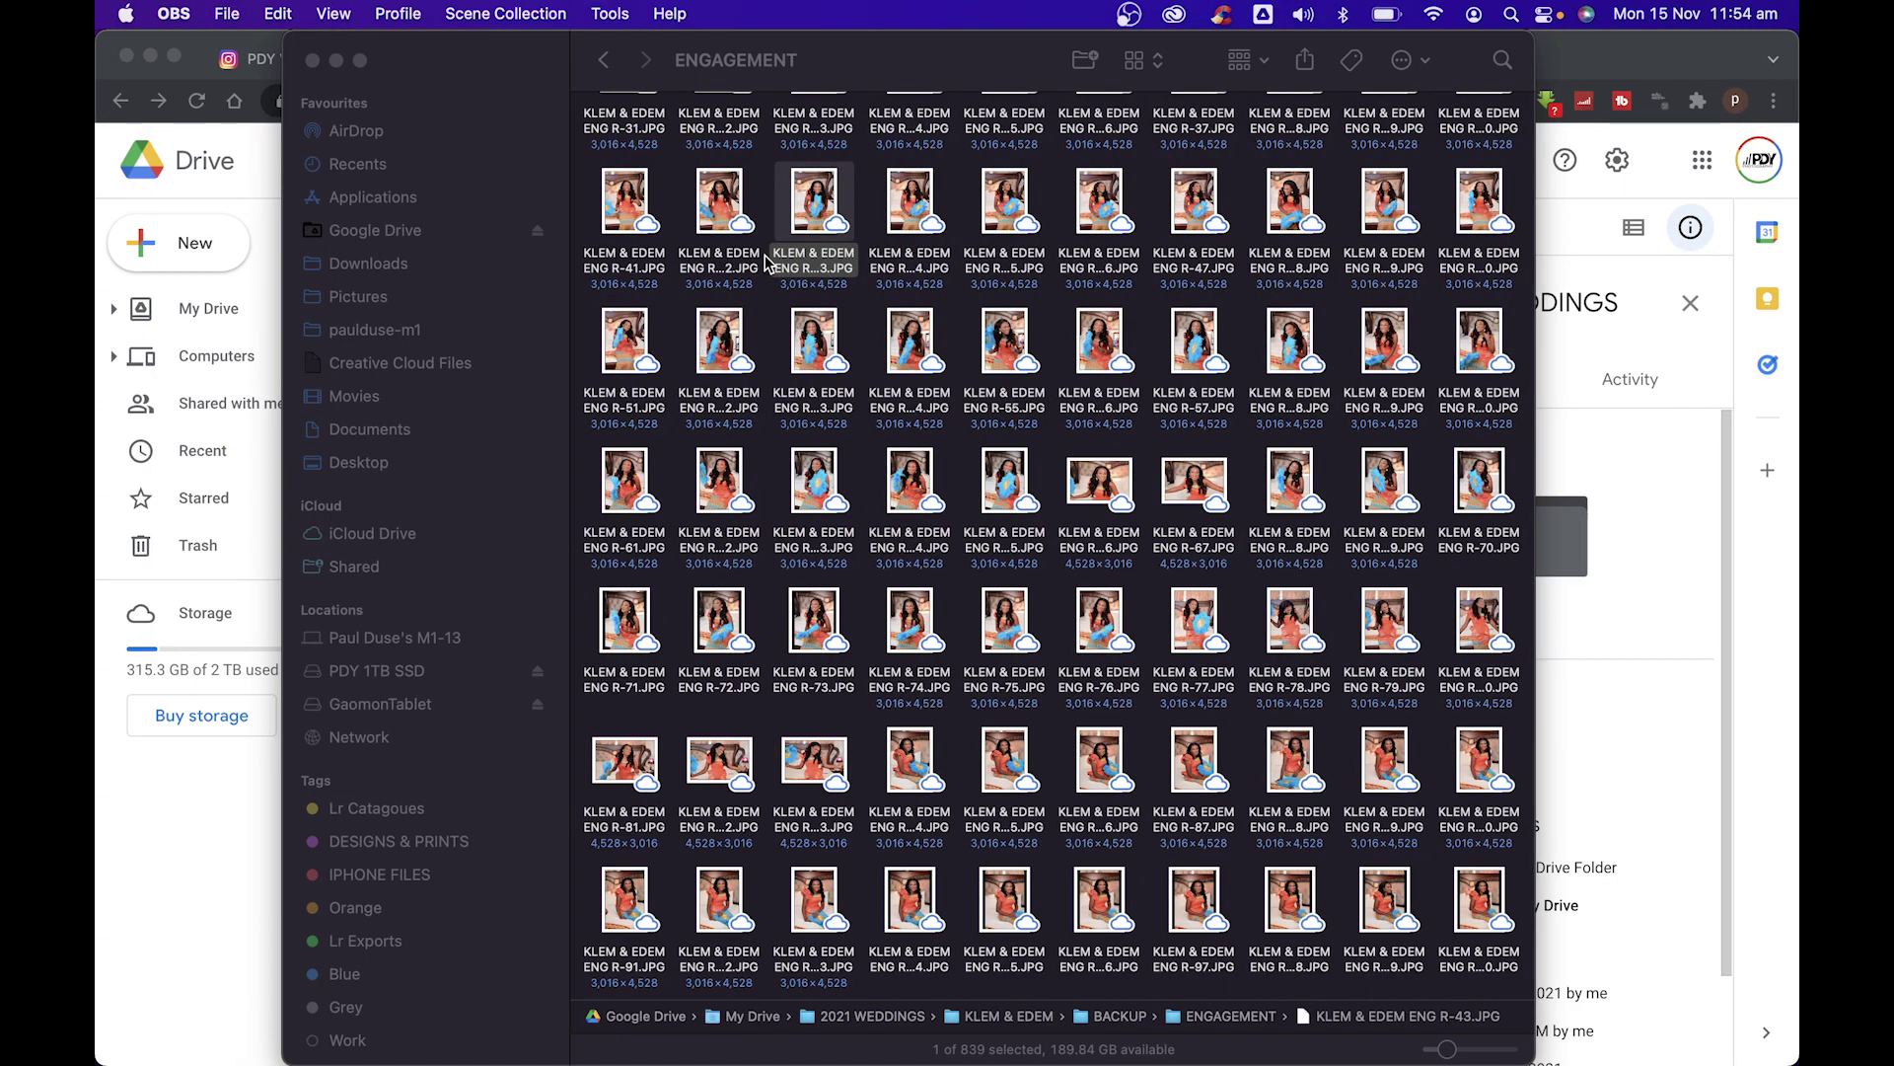
click(606, 61)
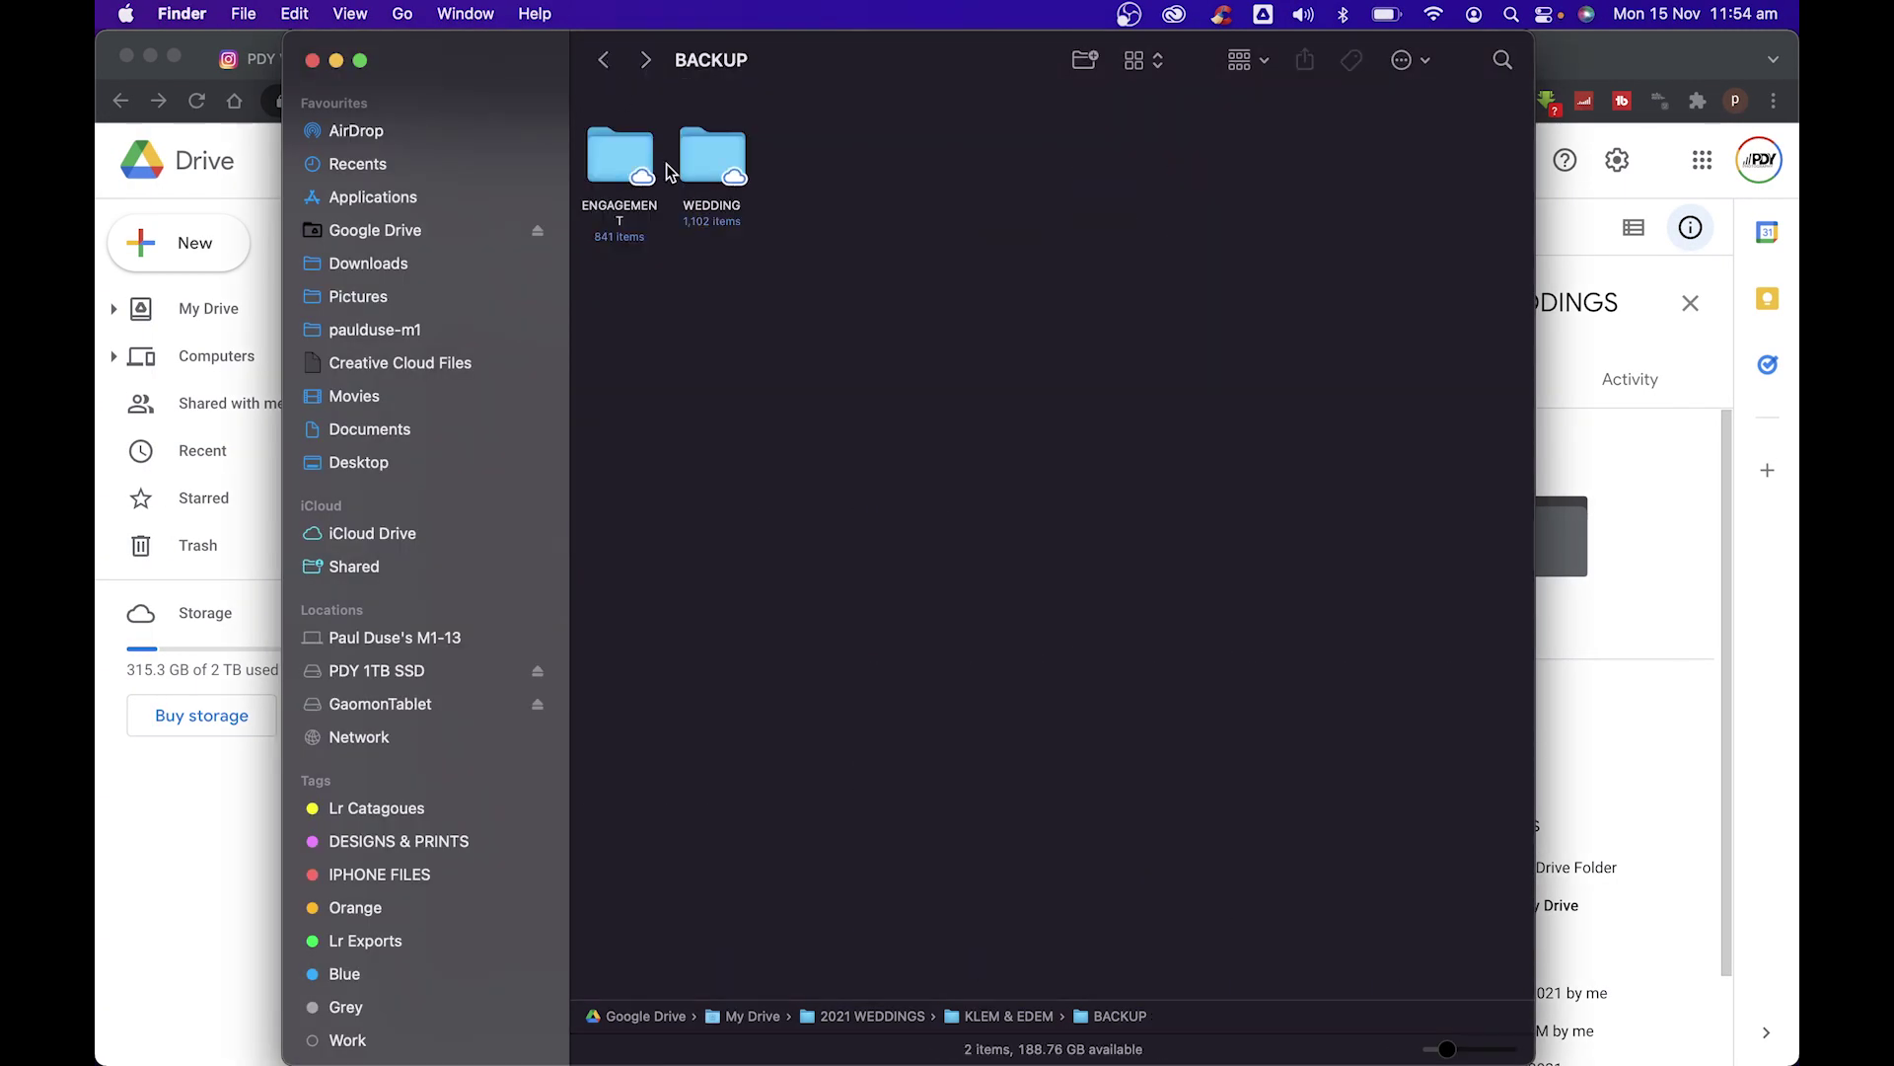